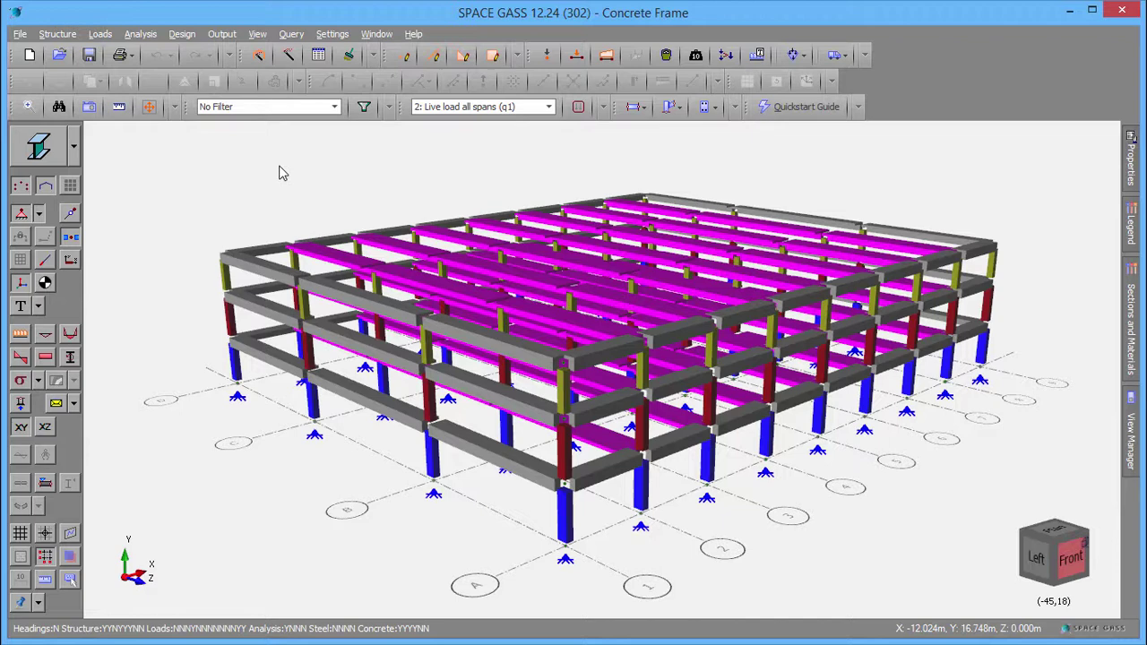
Step: Apply the '9: Grid 5 frame' filter, then zoom in and centre the frame
{"action": "left_click", "coordinate": [275, 110]}
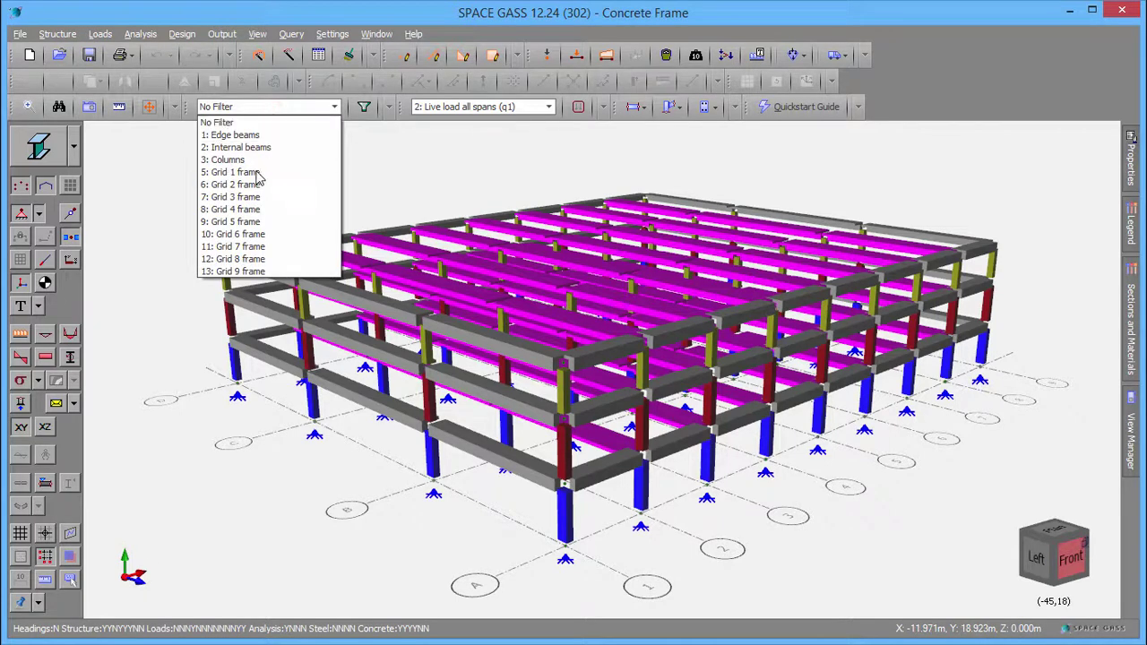
{"action": "left_click", "coordinate": [238, 222]}
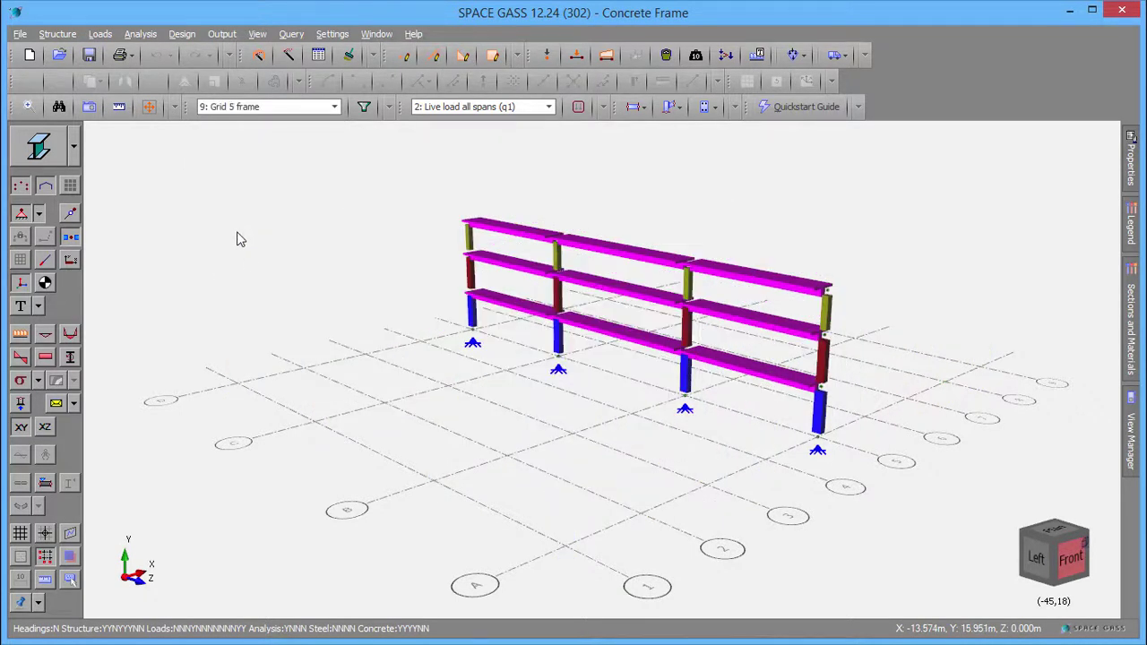
{"action": "scroll", "coordinate": [455, 448], "scroll_direction": "up", "scroll_amount": 2}
{"action": "scroll", "coordinate": [462, 421], "scroll_direction": "up", "scroll_amount": 2}
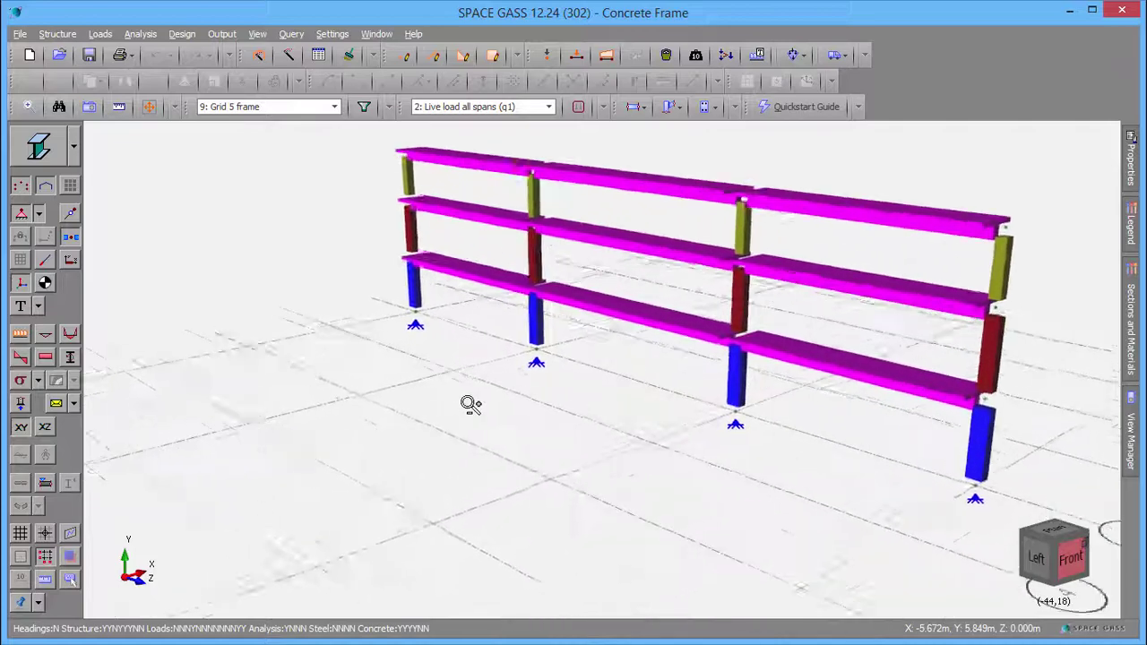
{"action": "scroll", "coordinate": [473, 400], "scroll_direction": "up", "scroll_amount": 2}
{"action": "mouse_move", "coordinate": [603, 358]}
{"action": "middle_mouse_down"}
{"action": "mouse_move", "coordinate": [543, 367]}
{"action": "mouse_move", "coordinate": [431, 430]}
{"action": "middle_mouse_up"}
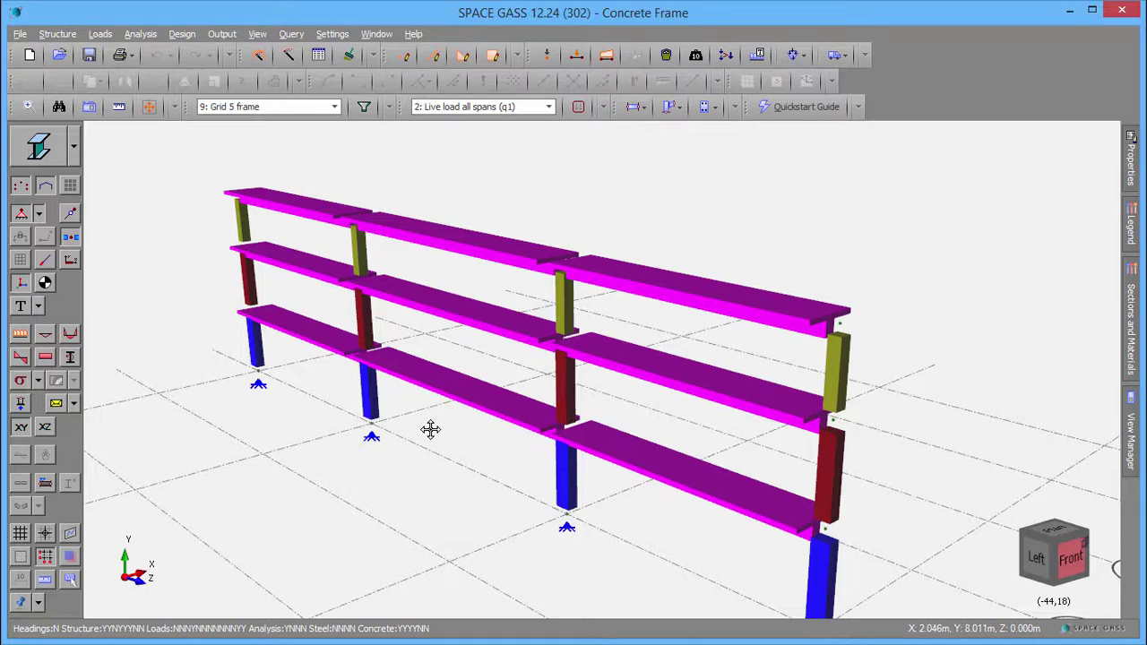
{"action": "double_click", "coordinate": [454, 389]}
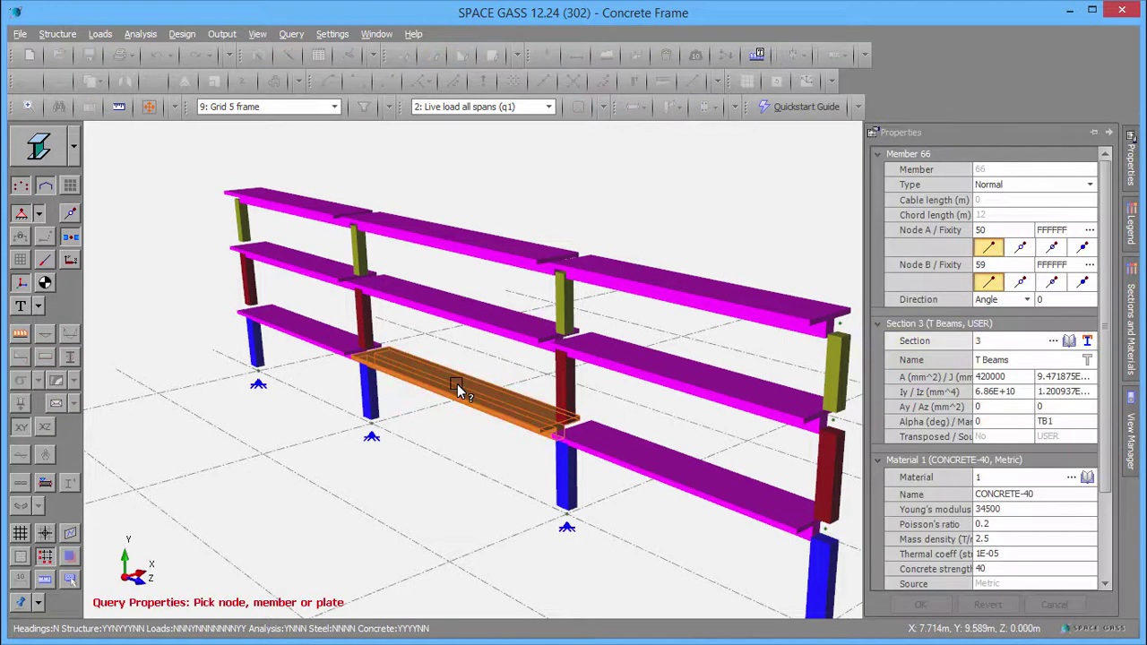
{"action": "left_click", "coordinate": [1088, 343]}
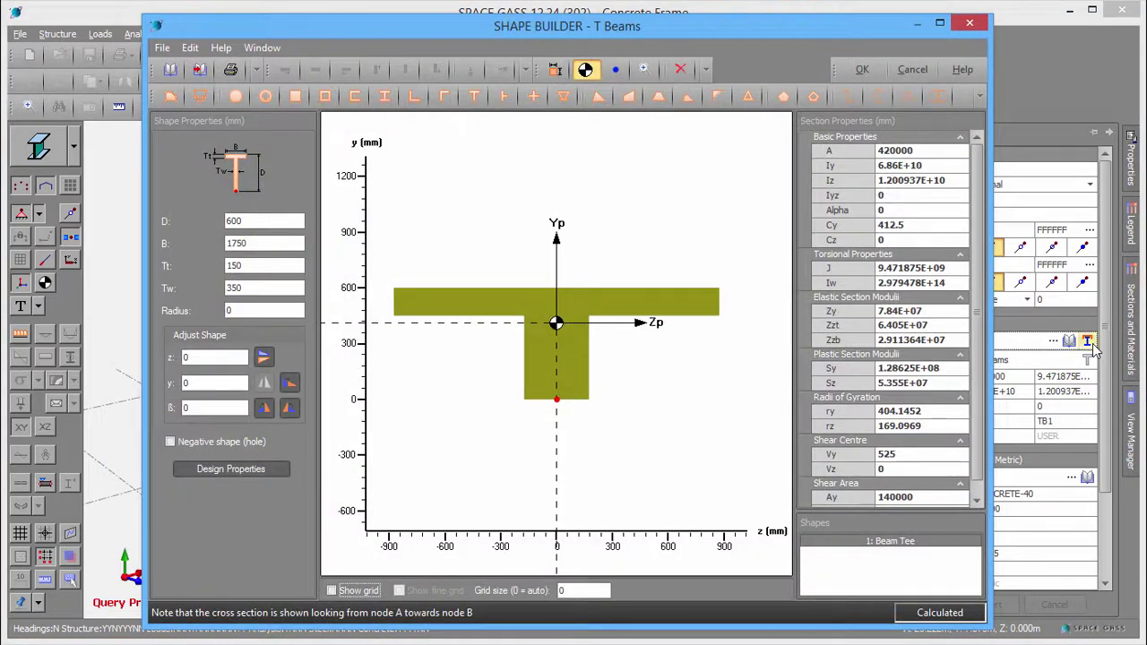
{"action": "left_click", "coordinate": [895, 71]}
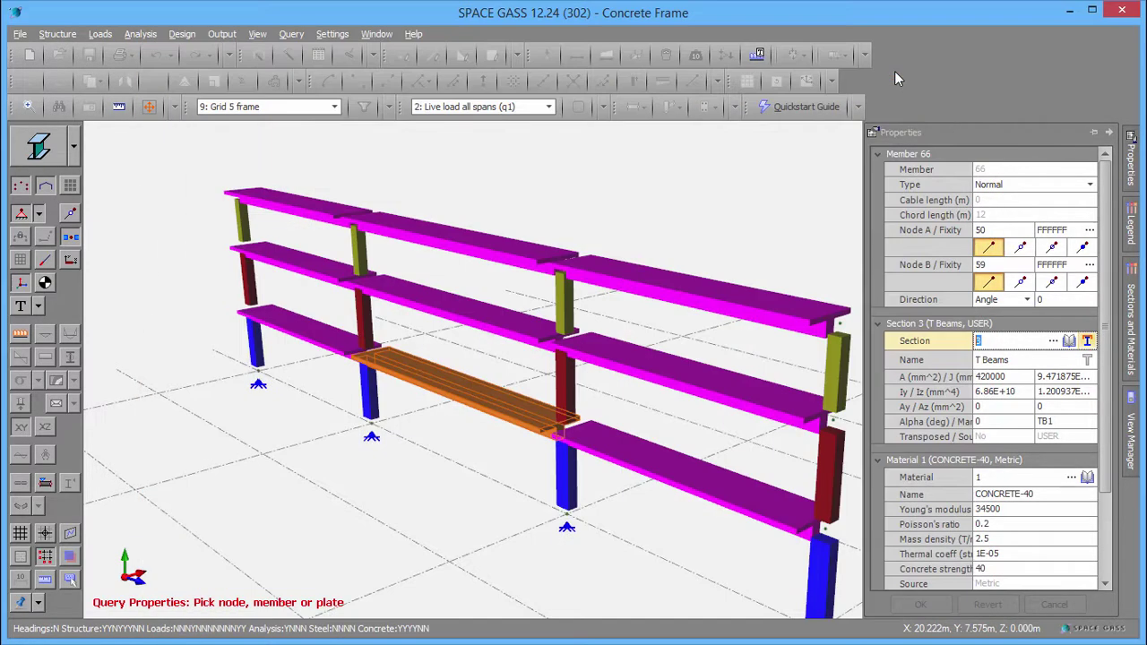
{"action": "left_click", "coordinate": [567, 378]}
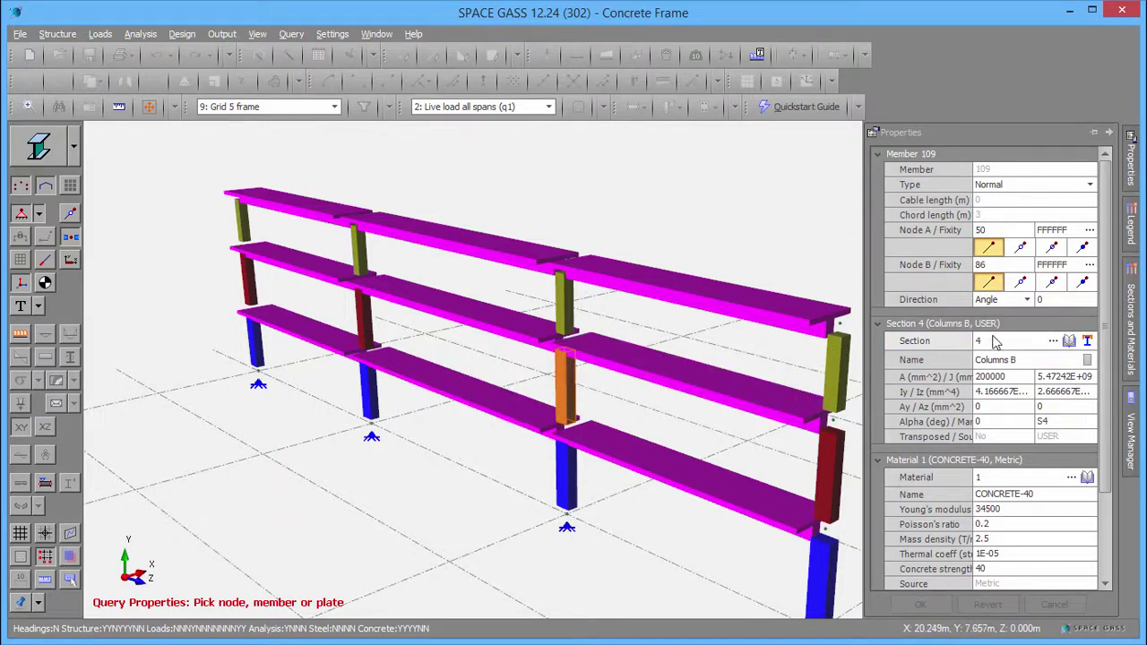
{"action": "left_click", "coordinate": [1087, 341]}
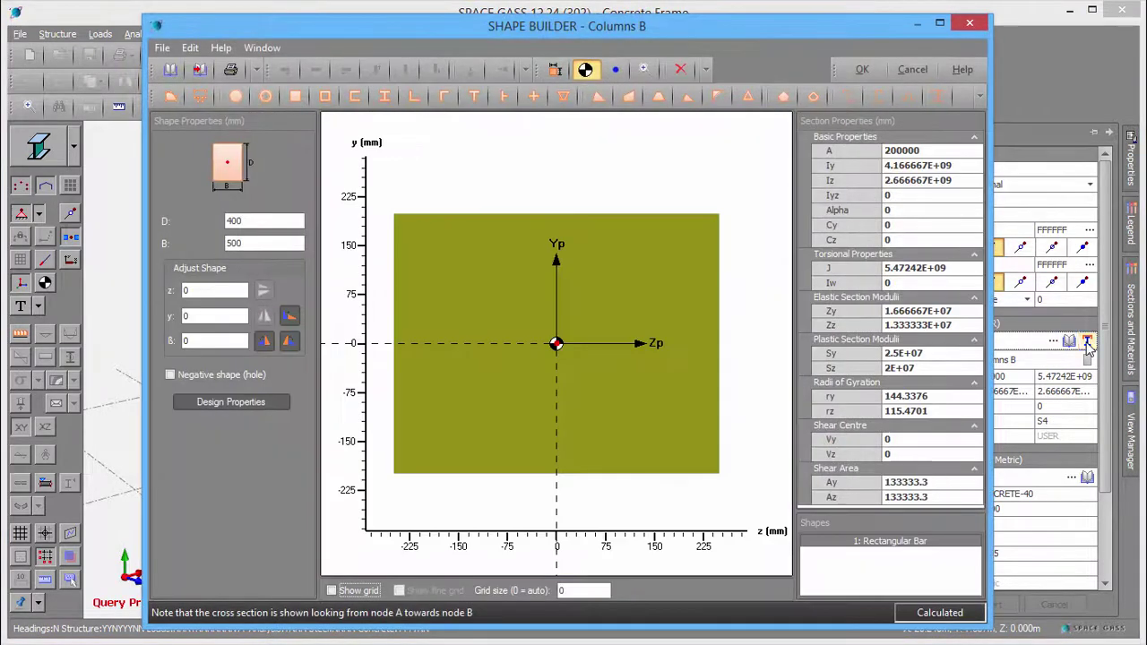
{"action": "left_click", "coordinate": [910, 71]}
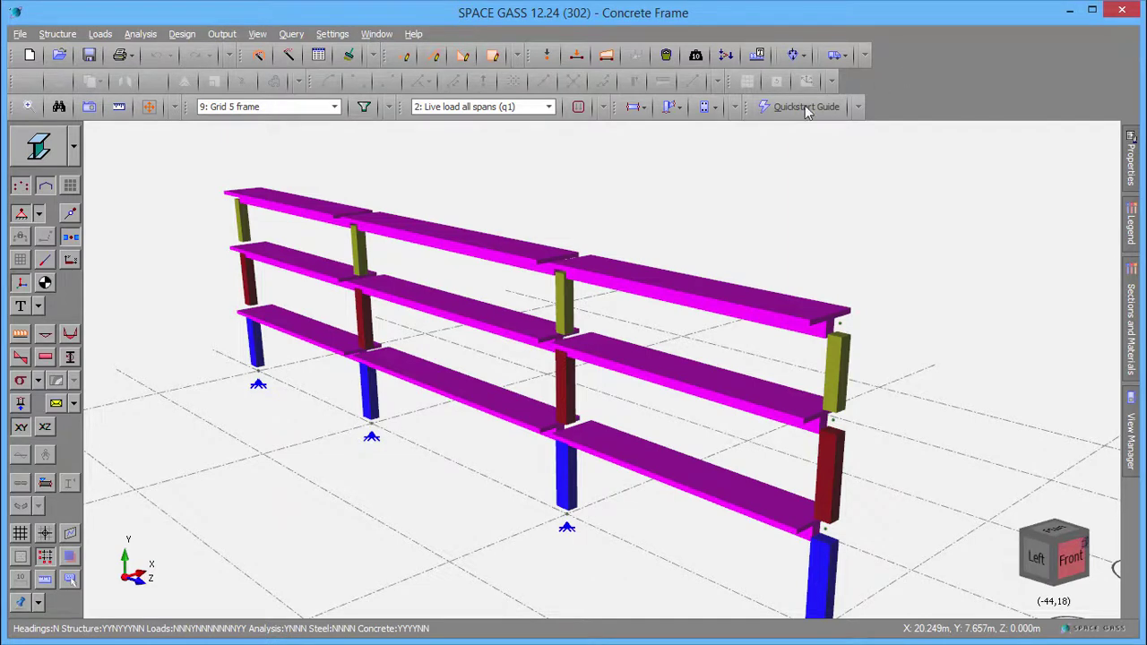
Step: Show loads and deflected shape, stepping through live load and wind cases
{"action": "left_click", "coordinate": [44, 337]}
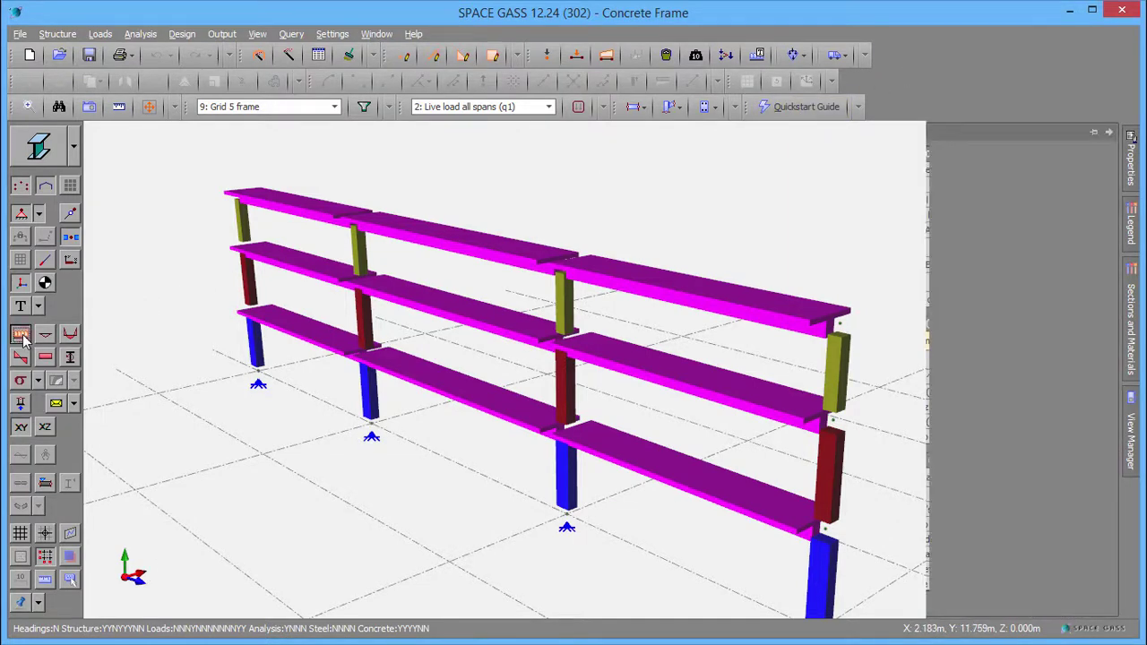
{"action": "left_click", "coordinate": [45, 336]}
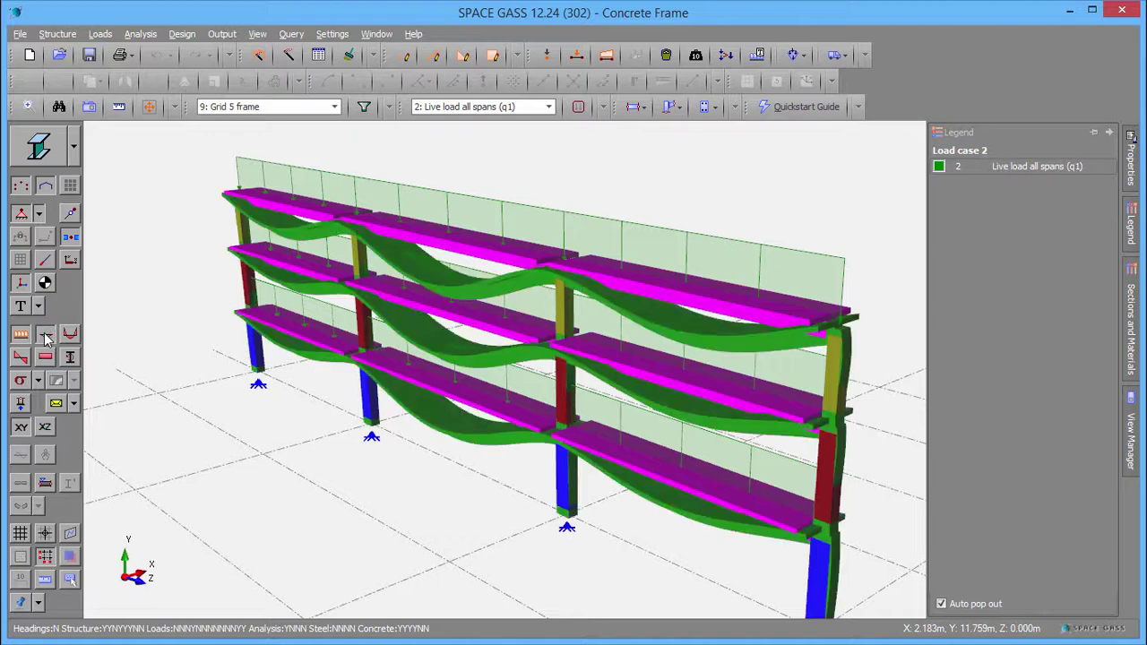
{"action": "key", "text": "Page_Down"}
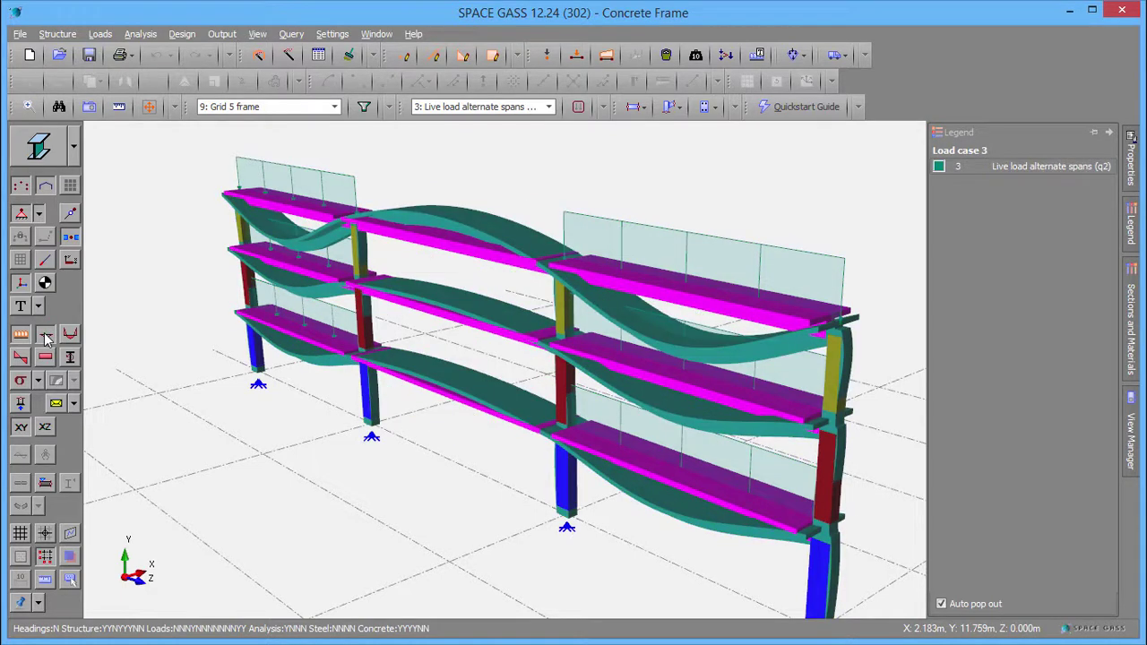
{"action": "key", "text": "Page_Down"}
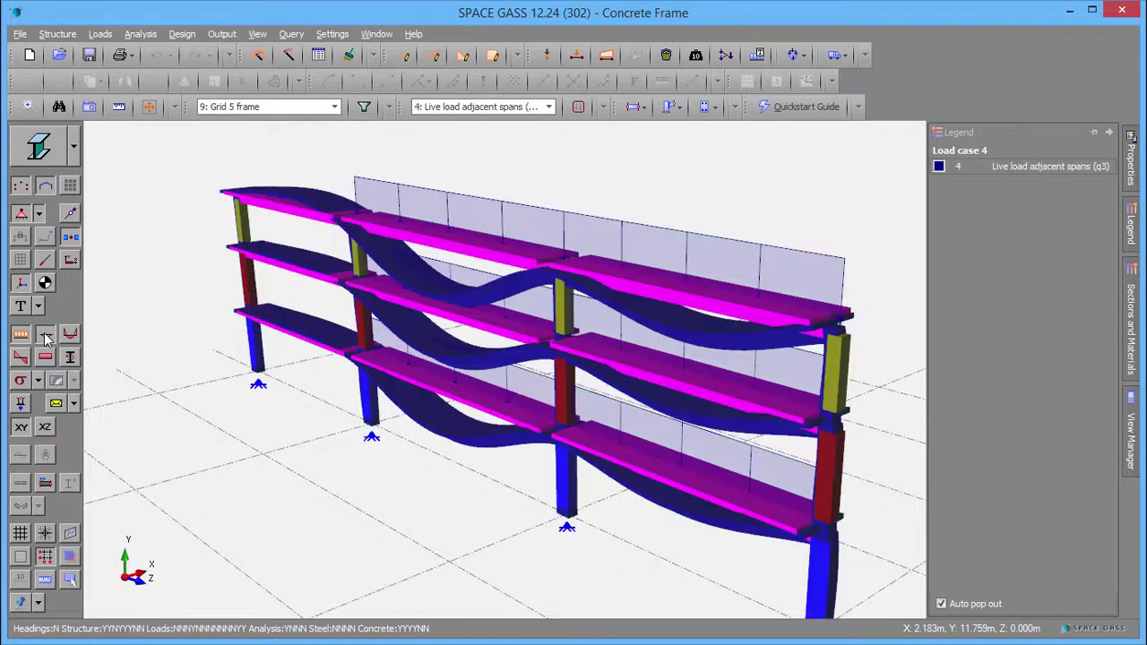
{"action": "key", "text": "Page_Down"}
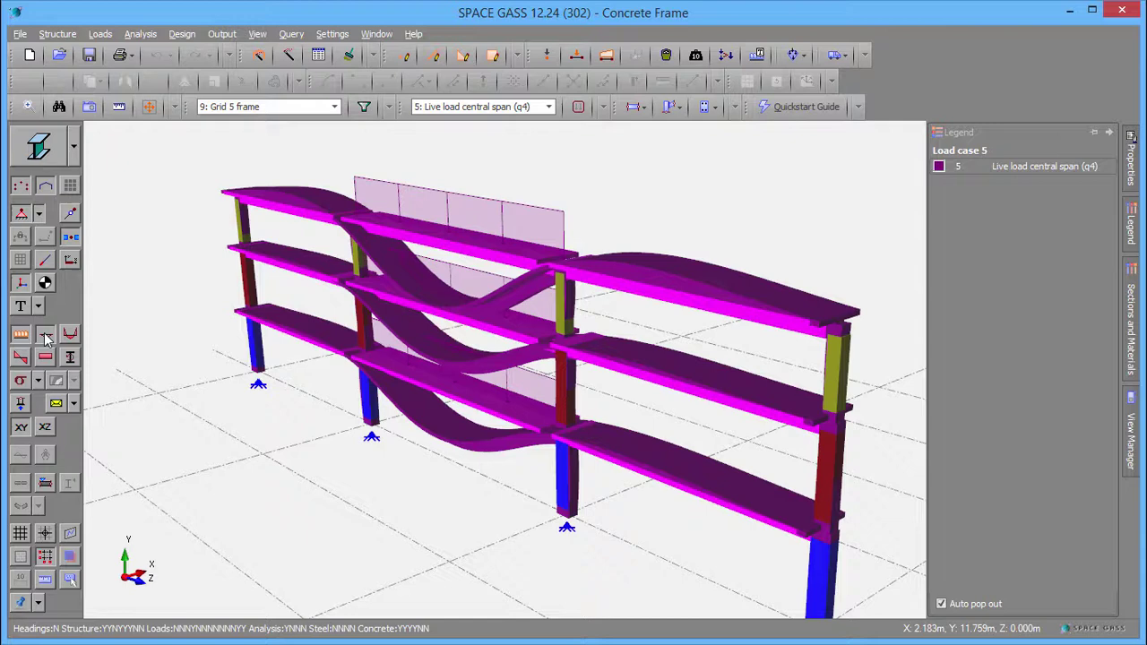
{"action": "key", "text": "Page_Down"}
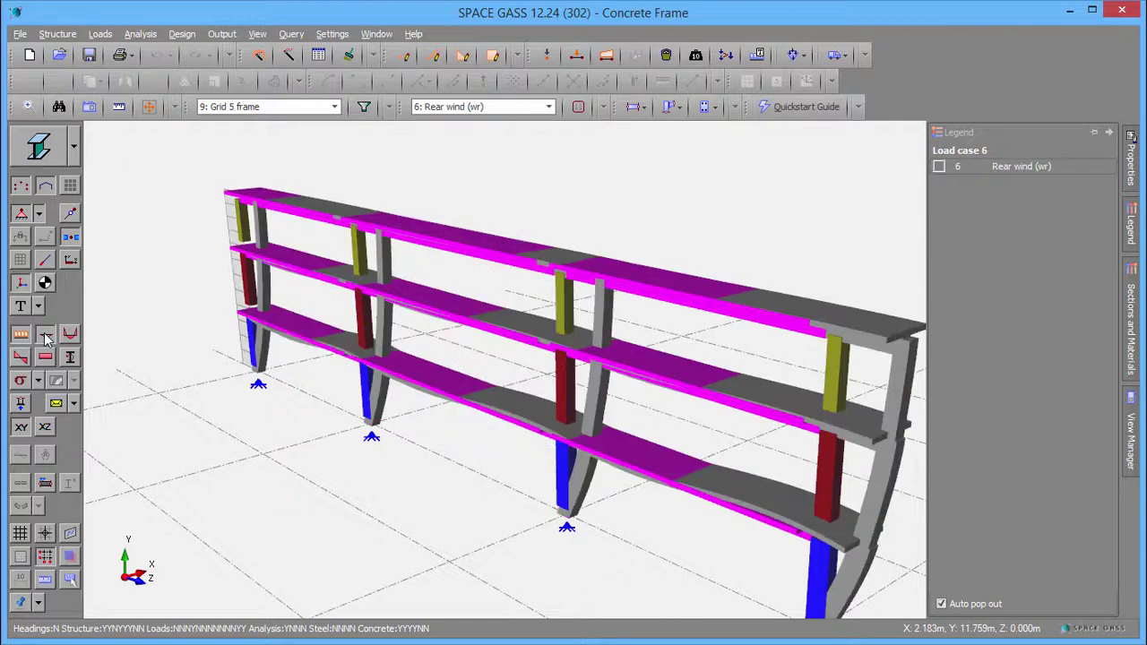
{"action": "key", "text": "Page_Down"}
{"action": "key", "text": "Page_Down"}
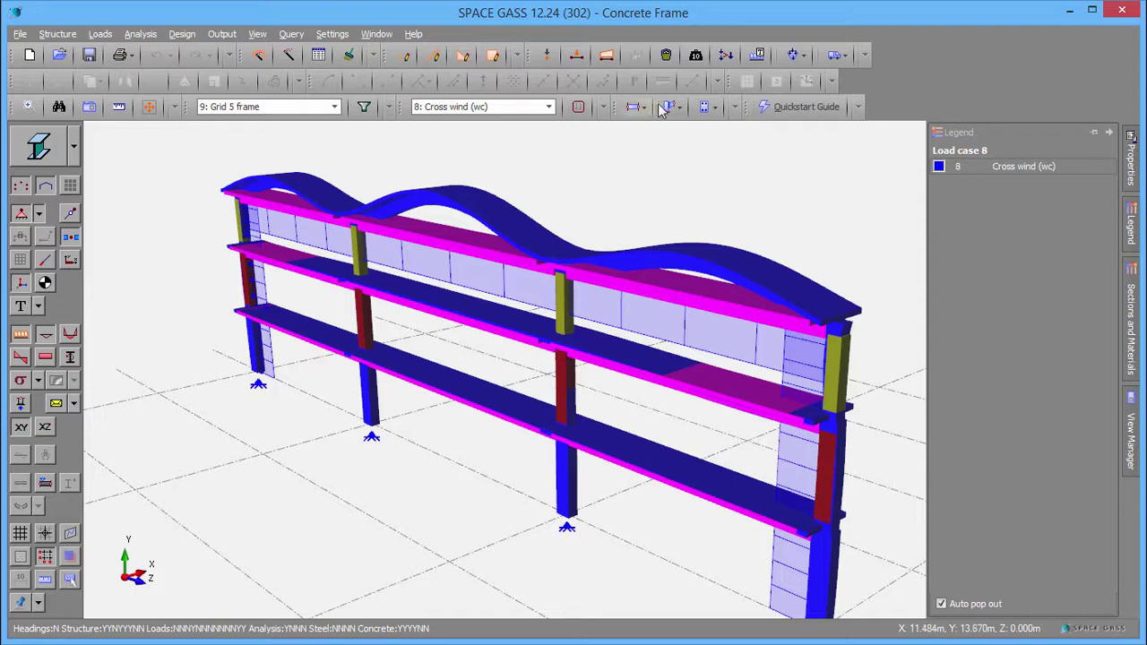
Step: Review the combination load cases table and discard any changes
{"action": "left_click", "coordinate": [722, 58]}
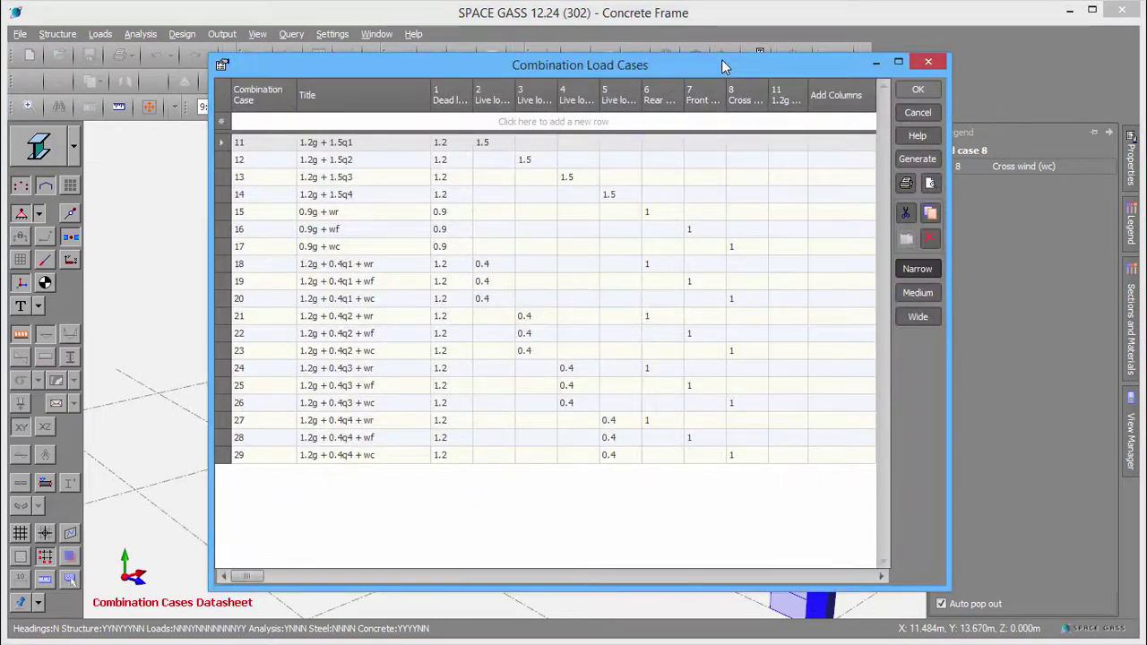
{"action": "left_click", "coordinate": [919, 117]}
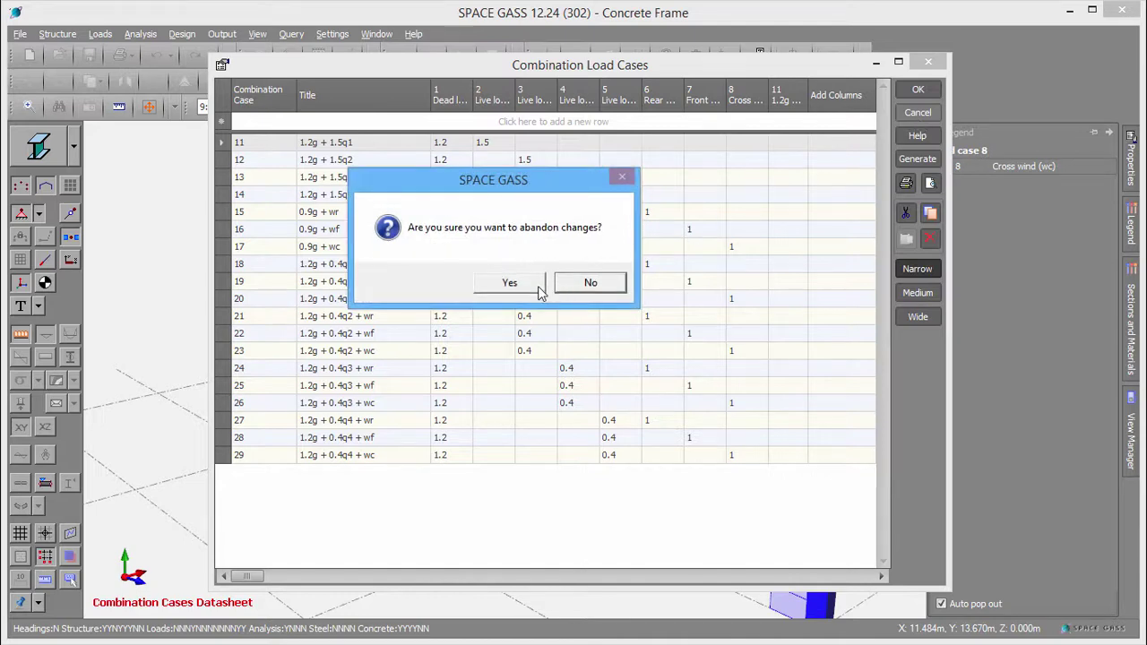
{"action": "left_click", "coordinate": [510, 283]}
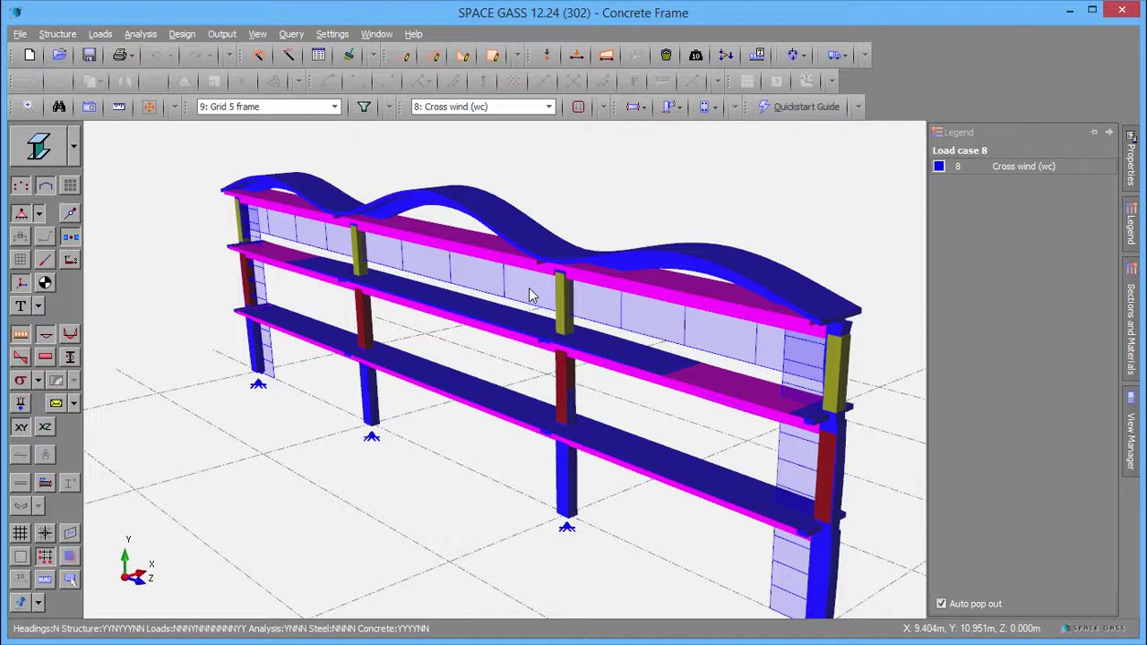
Step: Show labelled bending moment diagrams for live load all spans, then adjacent spans
{"action": "left_click", "coordinate": [20, 336]}
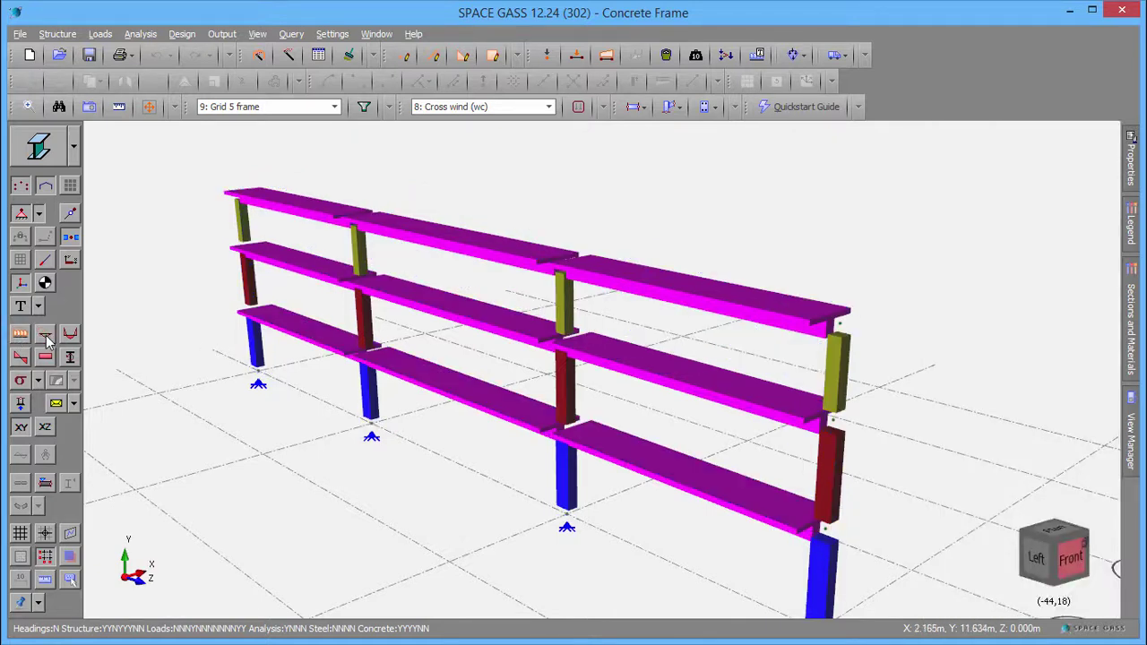
{"action": "left_click", "coordinate": [70, 337]}
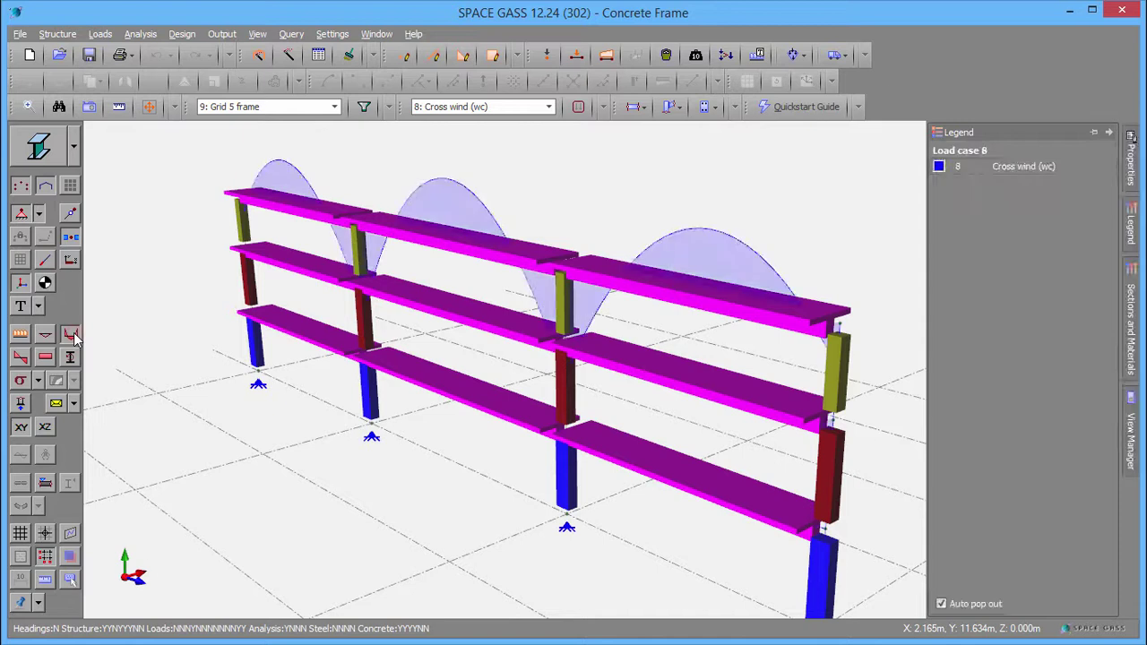
{"action": "left_click", "coordinate": [25, 306]}
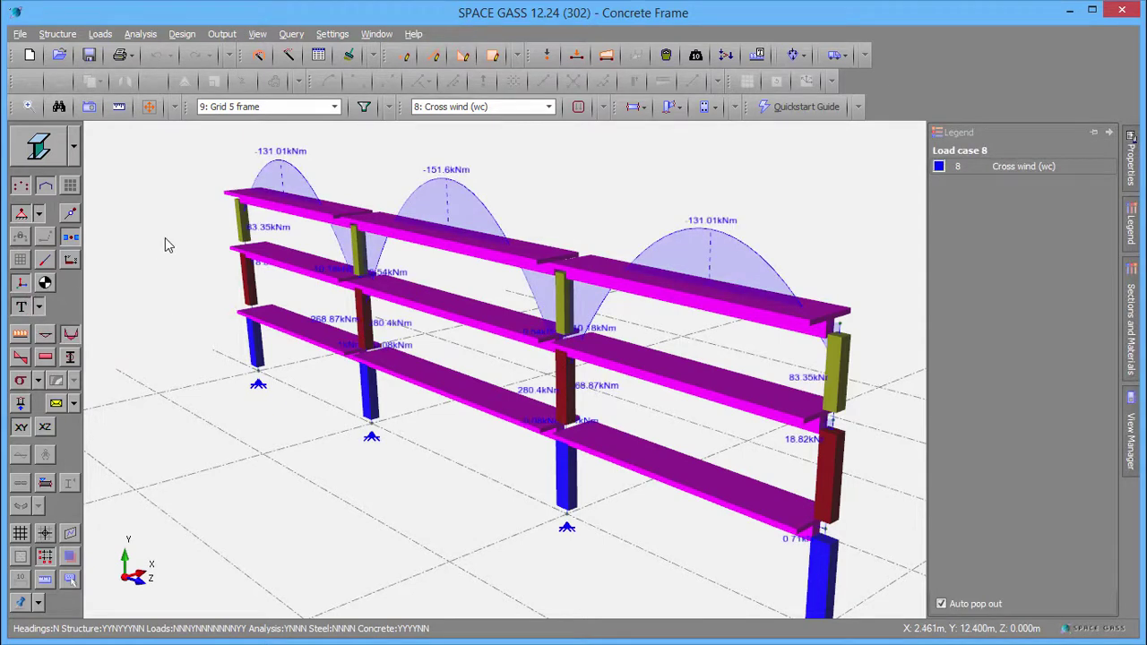
{"action": "left_click", "coordinate": [442, 108]}
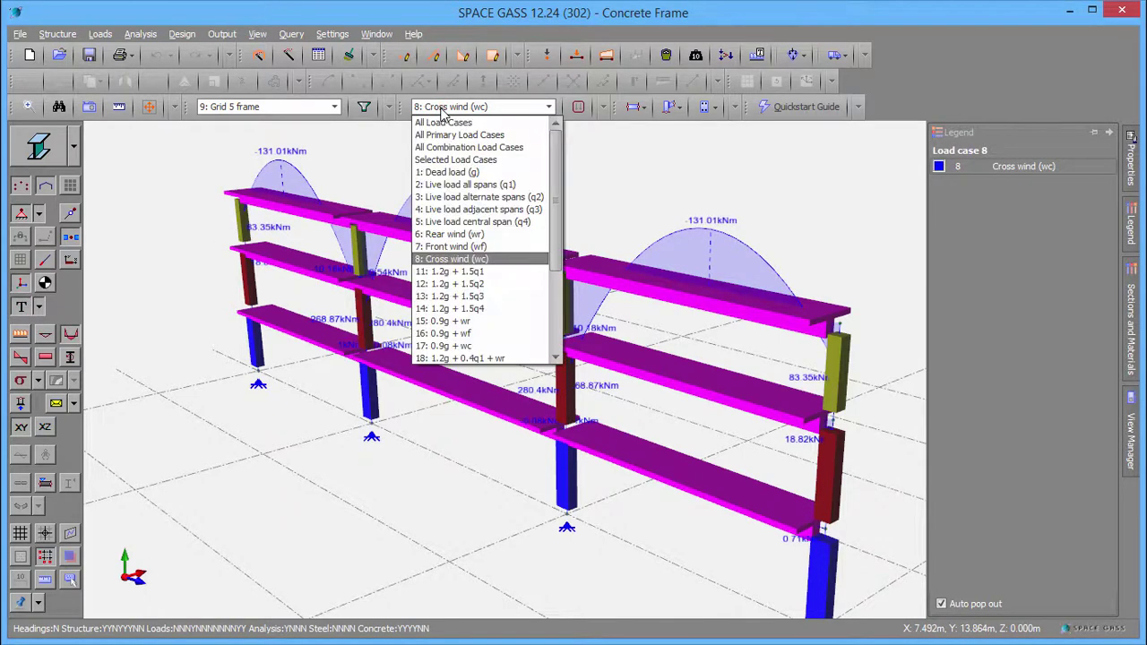
{"action": "left_click", "coordinate": [453, 185]}
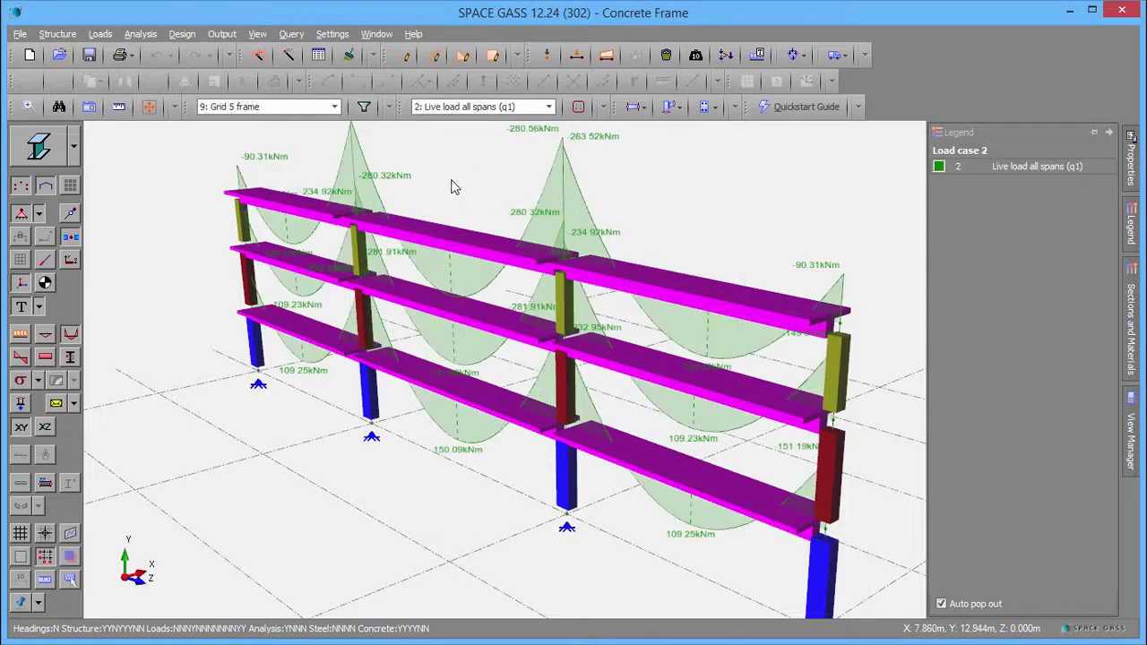
{"action": "left_click", "coordinate": [489, 110]}
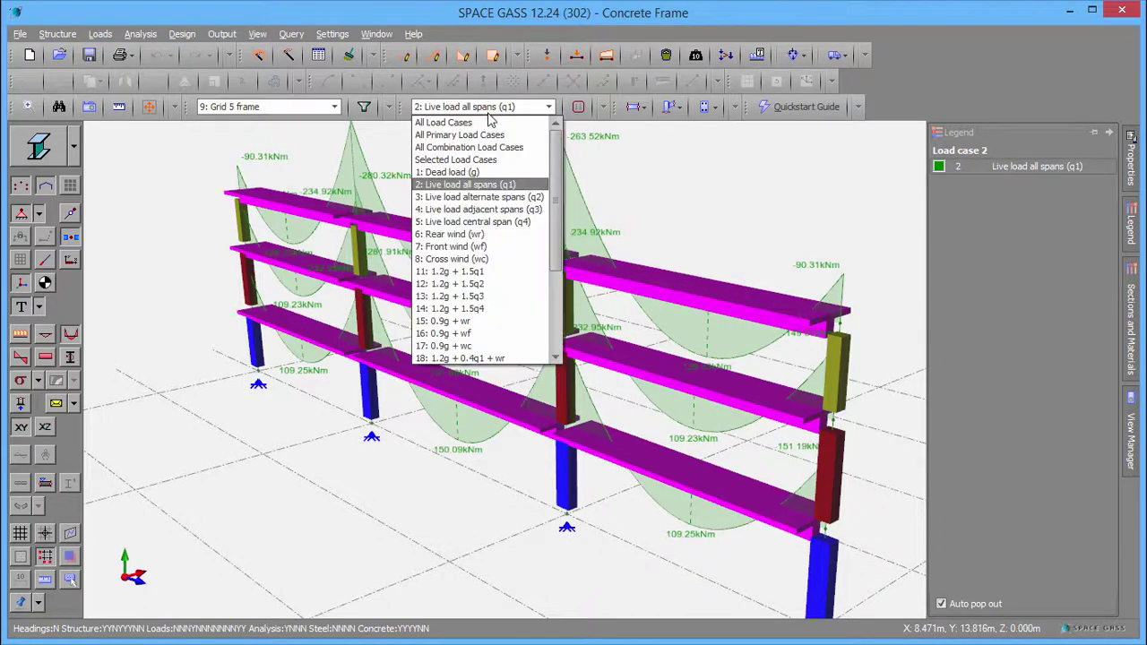
{"action": "left_click", "coordinate": [478, 209]}
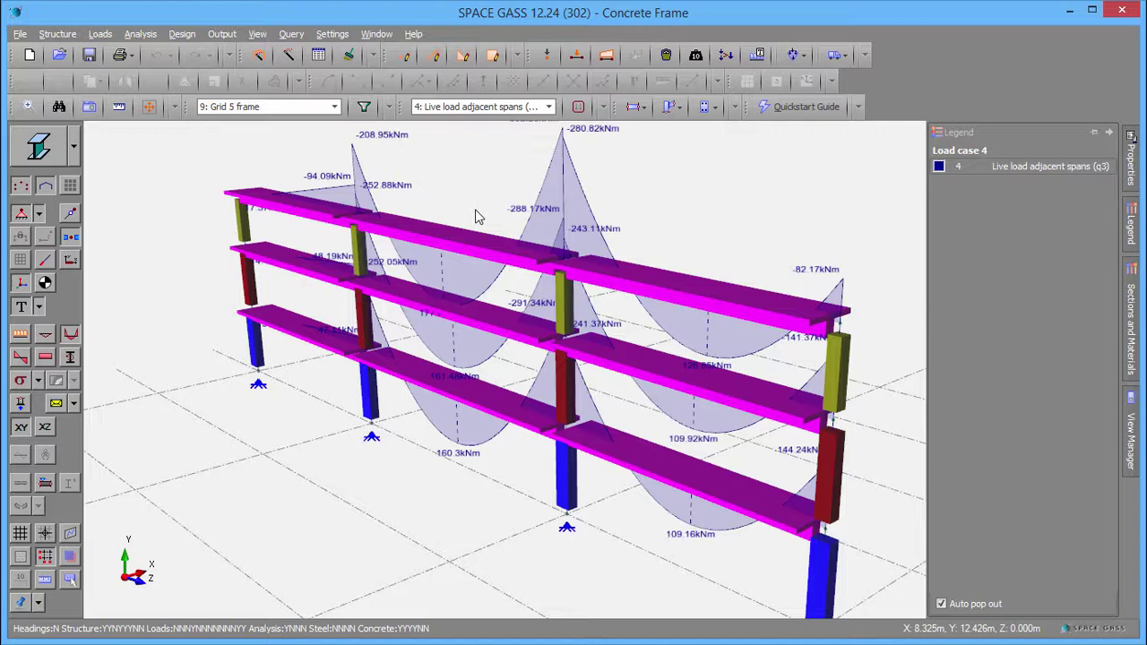
Step: Show force diagrams for load case 5 Live load central span, then hide them
{"action": "left_click", "coordinate": [71, 337]}
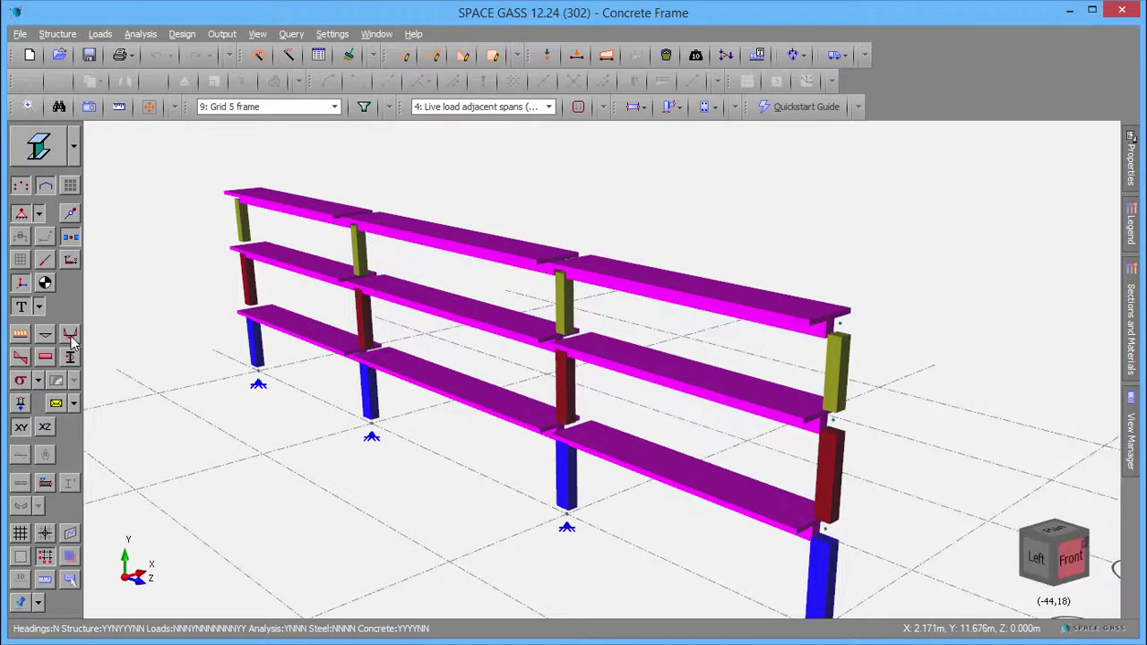
{"action": "left_click", "coordinate": [22, 357]}
{"action": "left_click", "coordinate": [460, 111]}
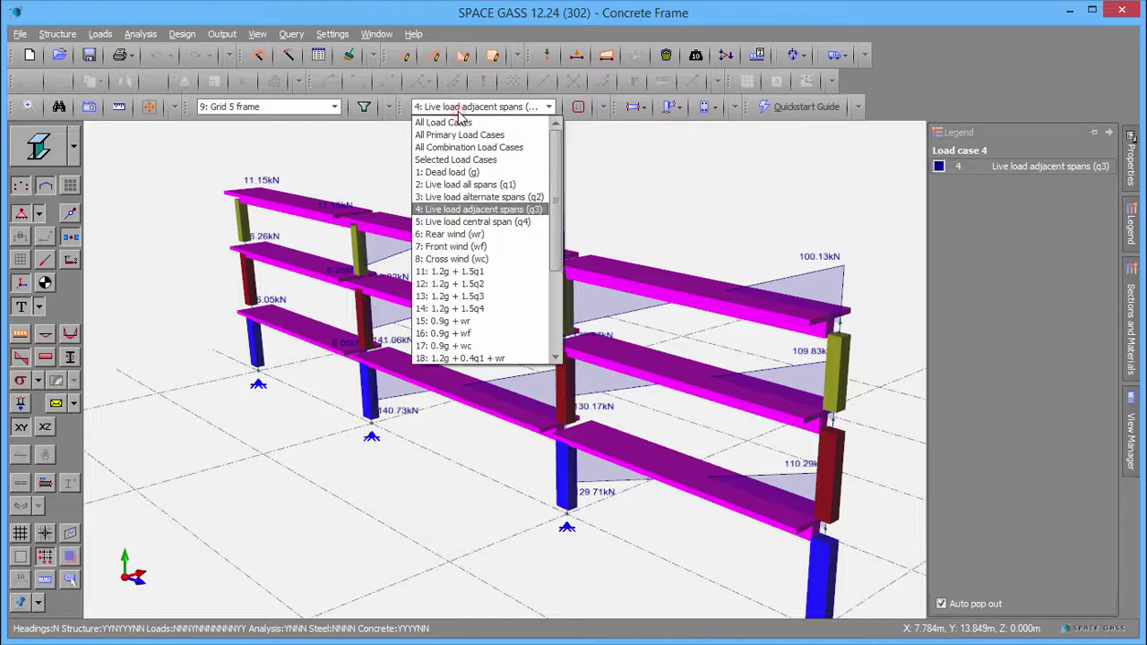
{"action": "left_click", "coordinate": [472, 221]}
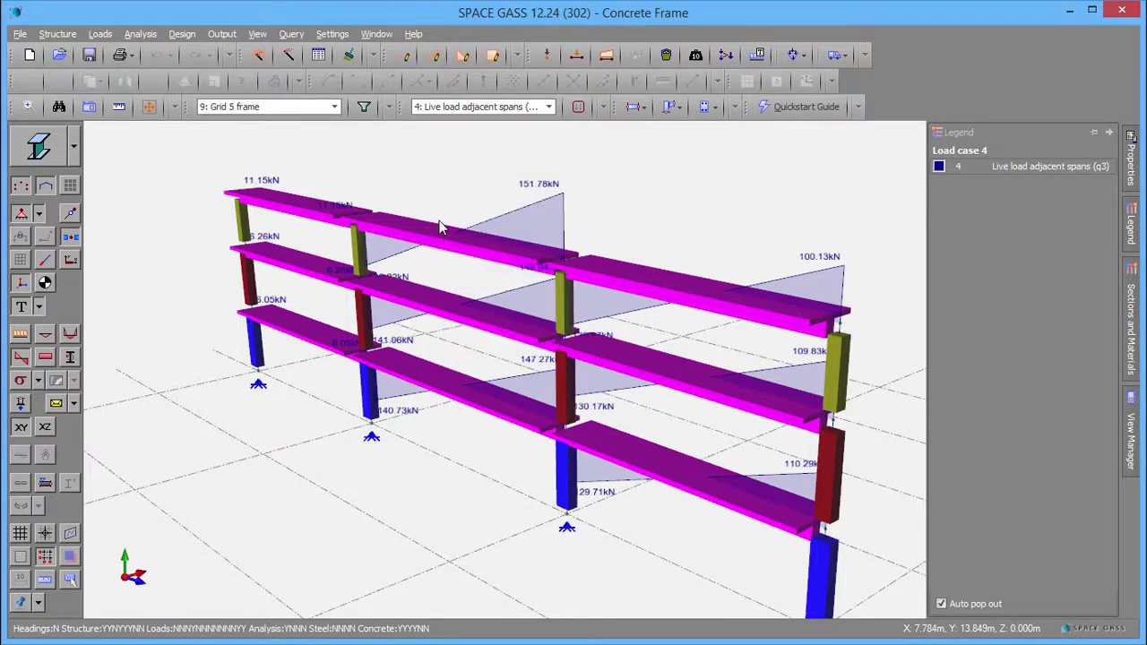
{"action": "left_click", "coordinate": [26, 360]}
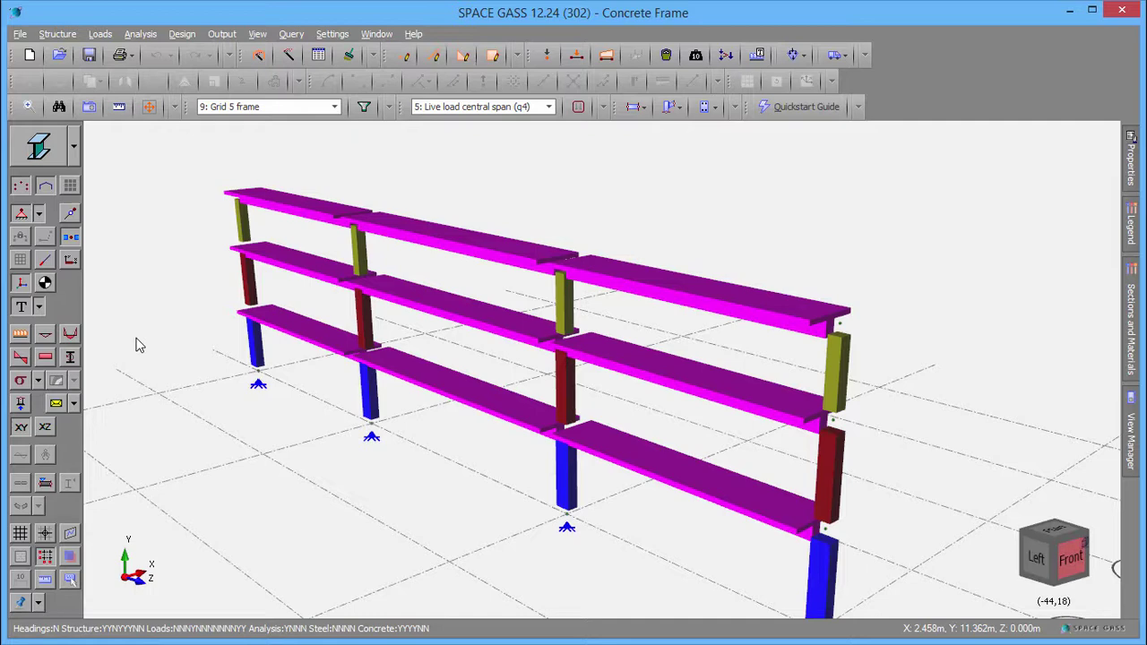
Step: Select lower beams 83, 66 and 49 and open their concrete beam design
{"action": "left_click", "coordinate": [308, 333]}
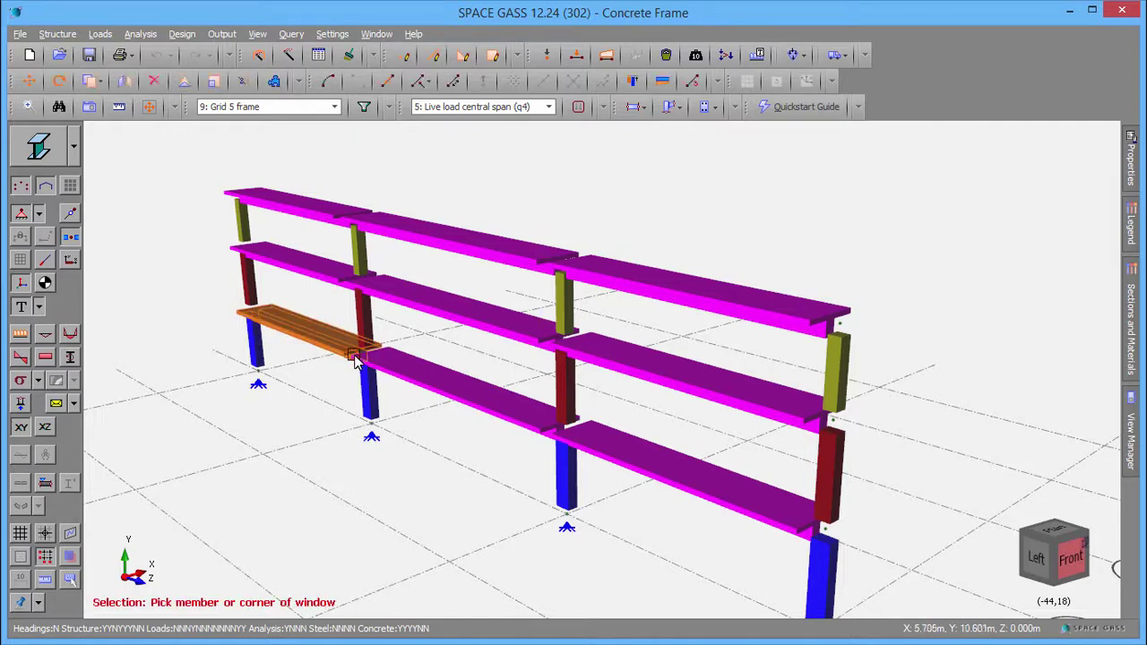
{"action": "left_click", "coordinate": [428, 385]}
{"action": "left_click", "coordinate": [640, 468]}
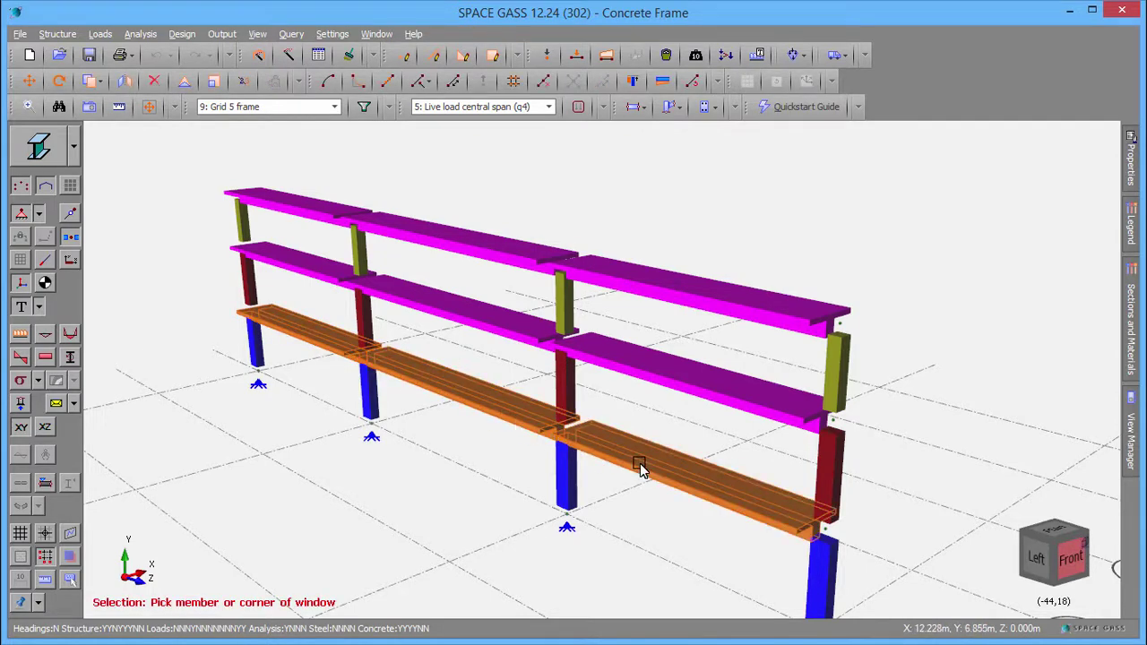
{"action": "right_click", "coordinate": [640, 468]}
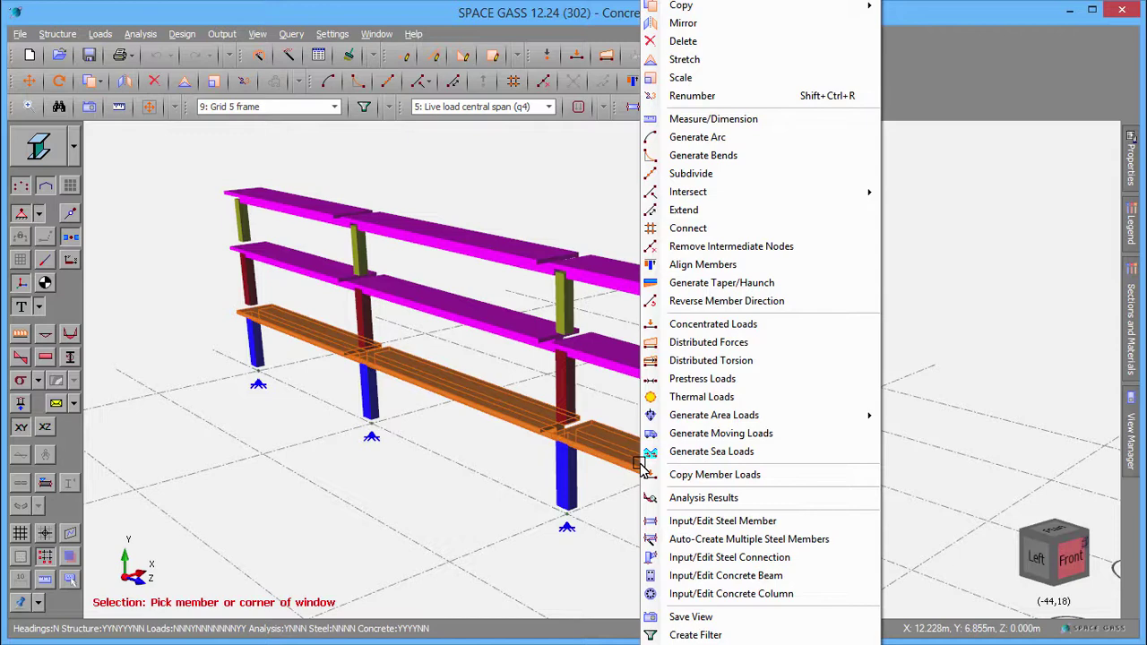
{"action": "left_click", "coordinate": [695, 576]}
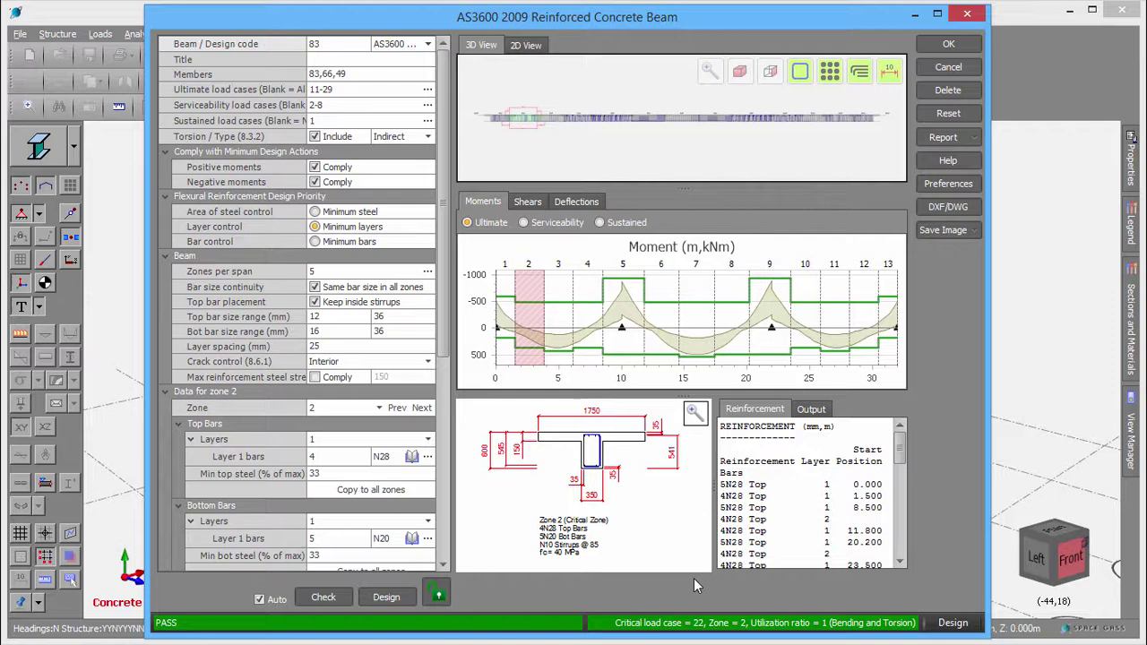
Step: Enter 'First floor beam, grid 5' as the beam design title
{"action": "left_click", "coordinate": [371, 63]}
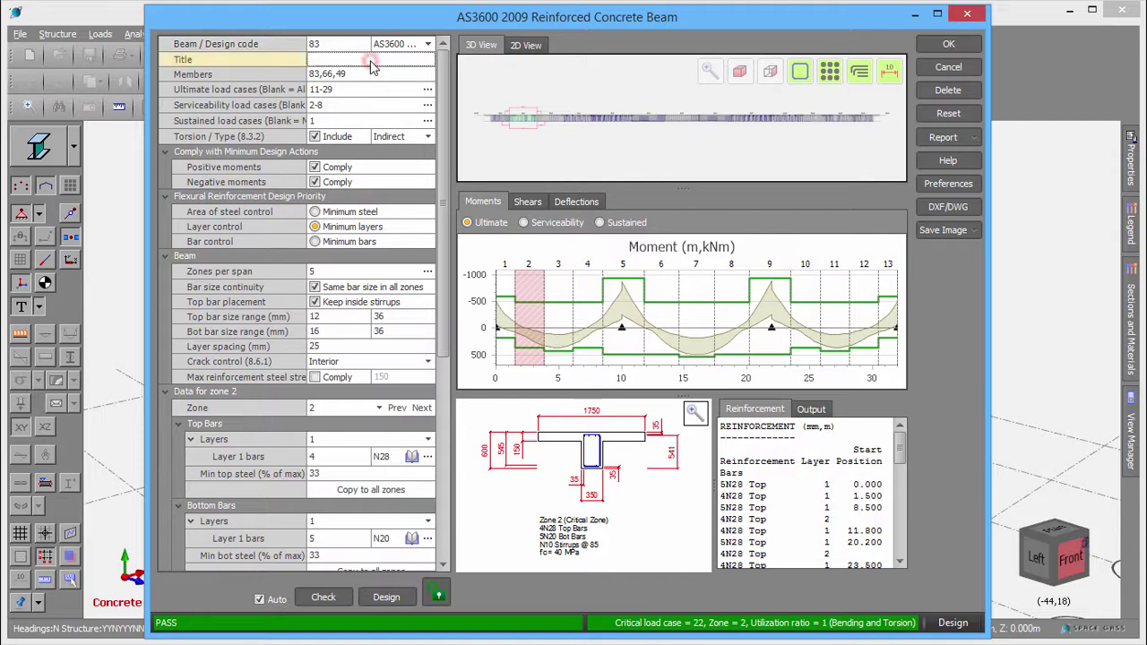
{"action": "type", "text": "First floor"}
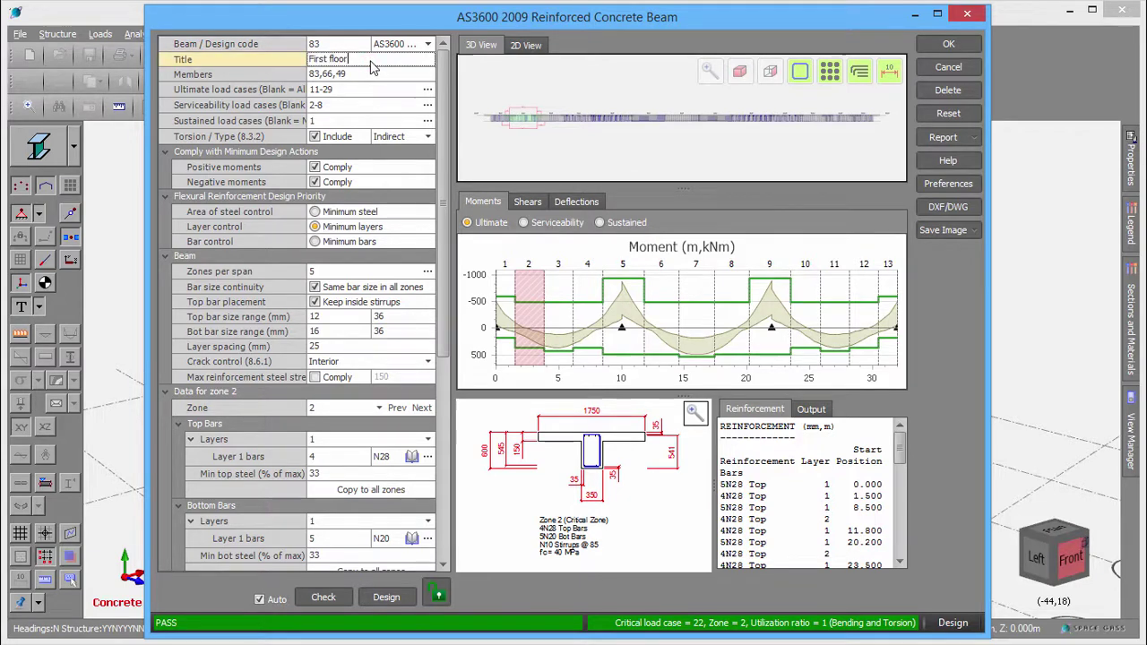
{"action": "type", "text": " beam,"}
{"action": "type", "text": " grid 5"}
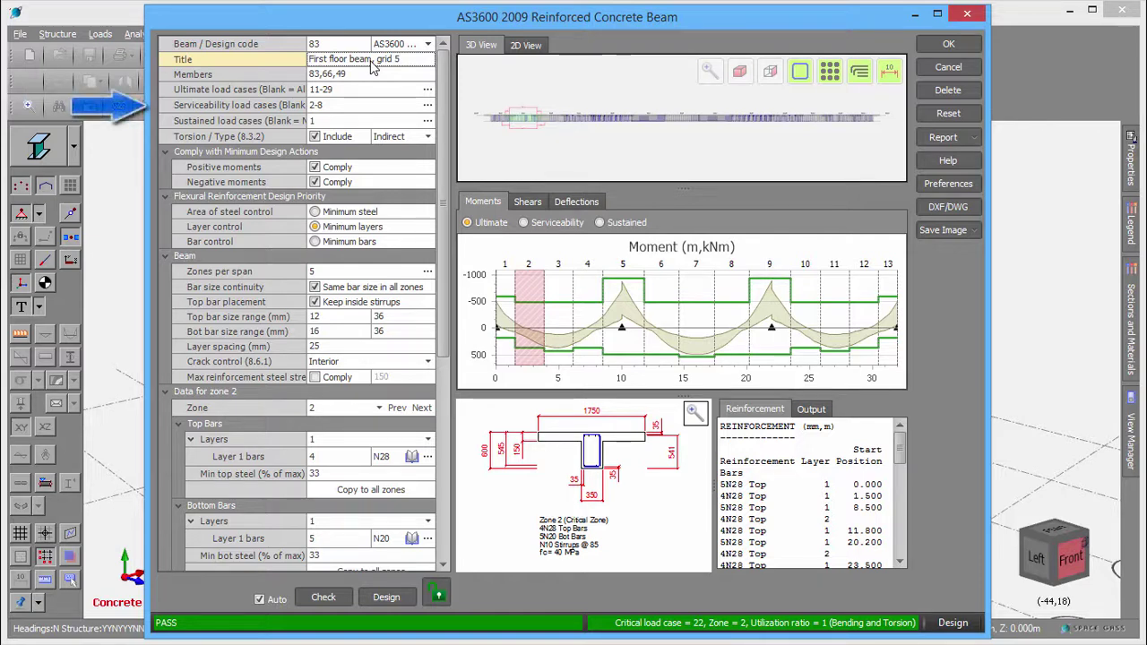
{"action": "left_click", "coordinate": [428, 90]}
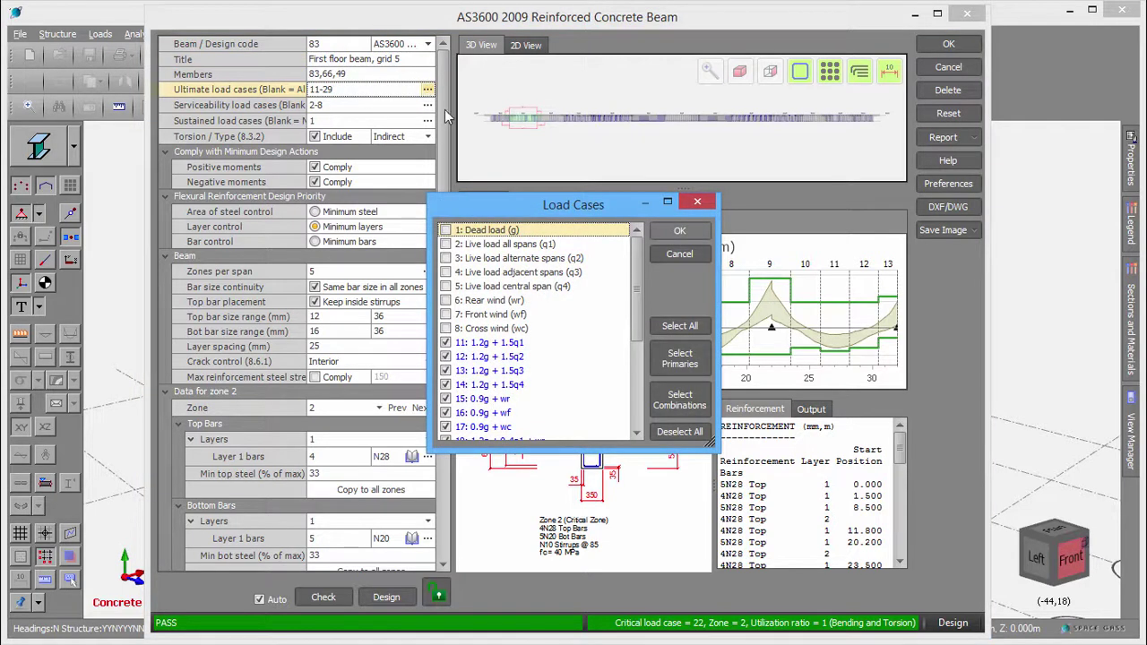
{"action": "left_click", "coordinate": [672, 257]}
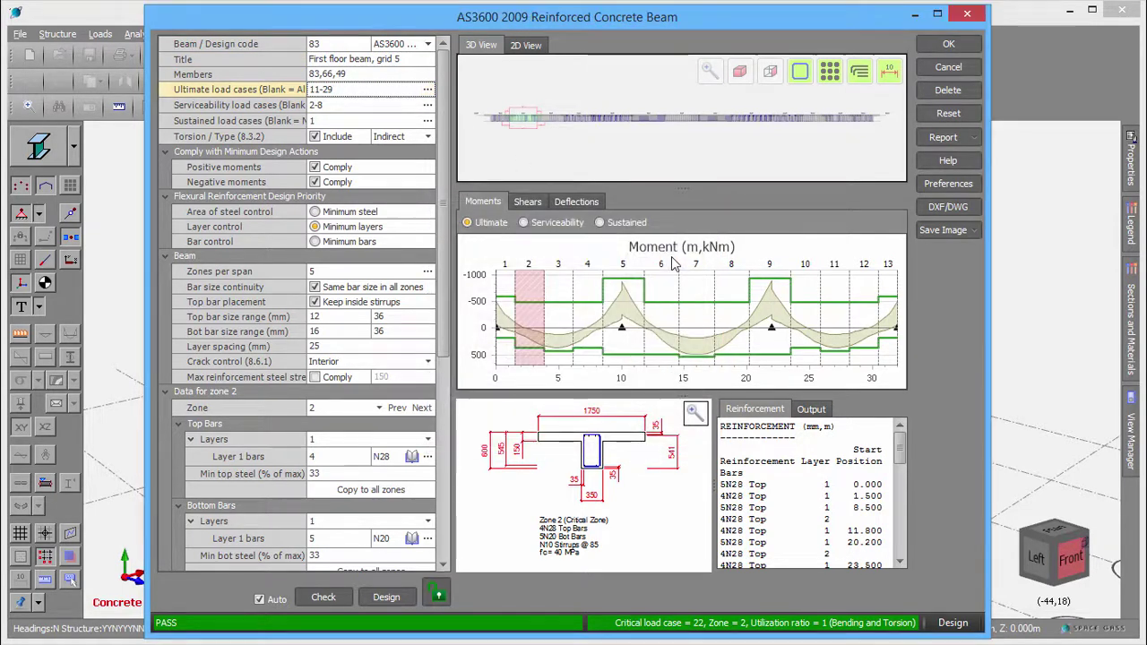
{"action": "left_click", "coordinate": [427, 105]}
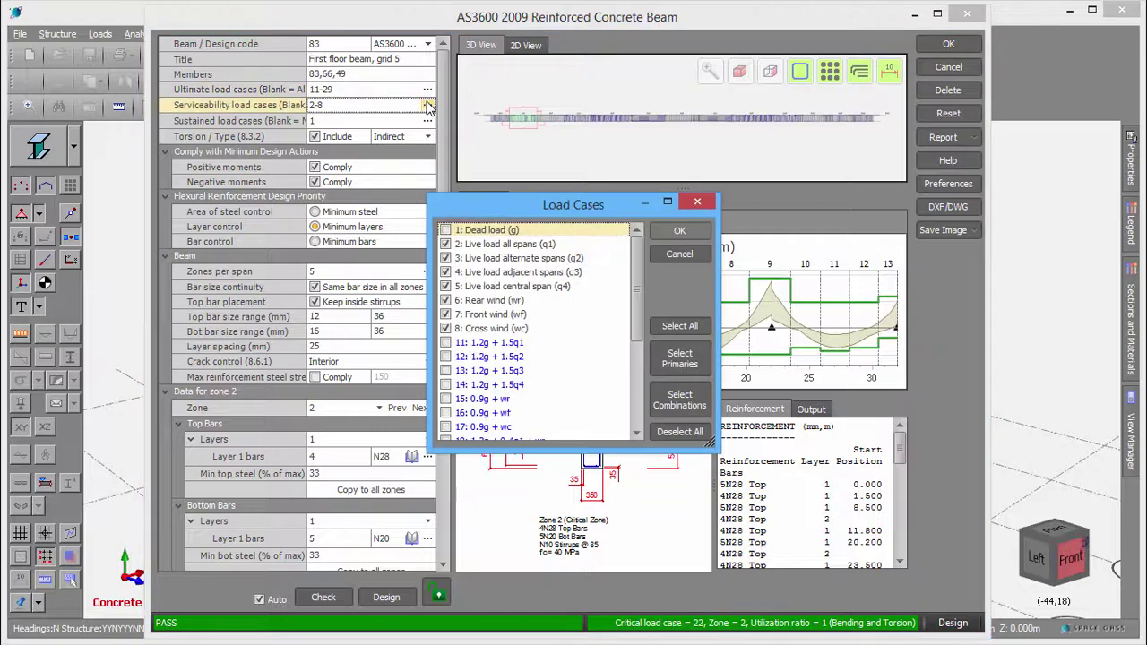
{"action": "left_click", "coordinate": [667, 257]}
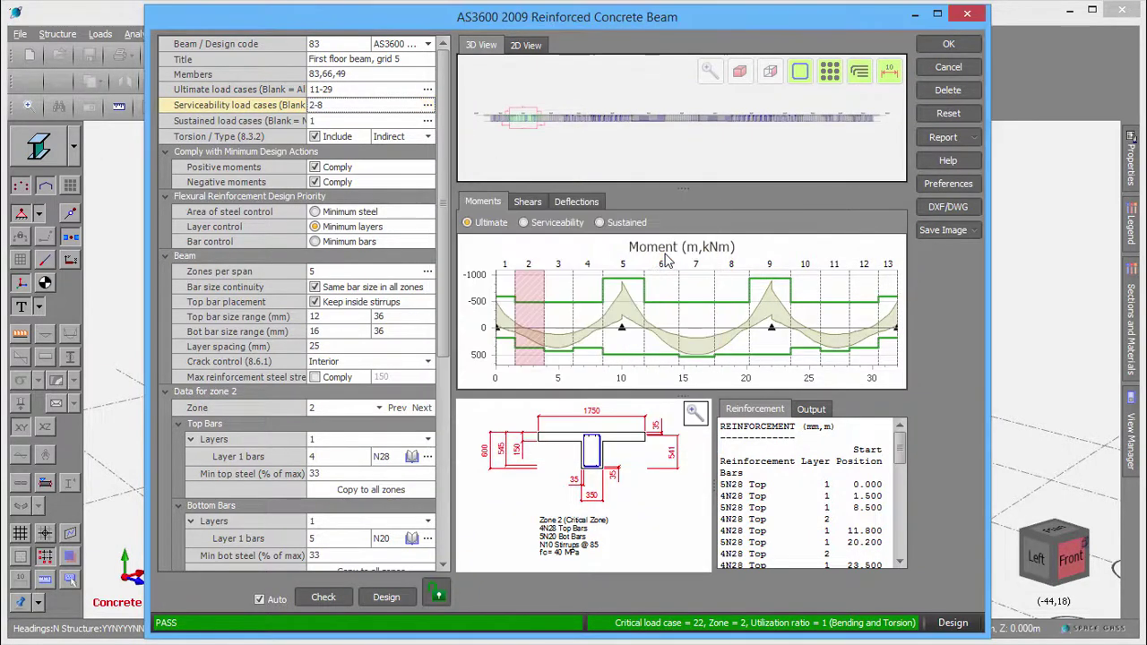
{"action": "left_click", "coordinate": [427, 120]}
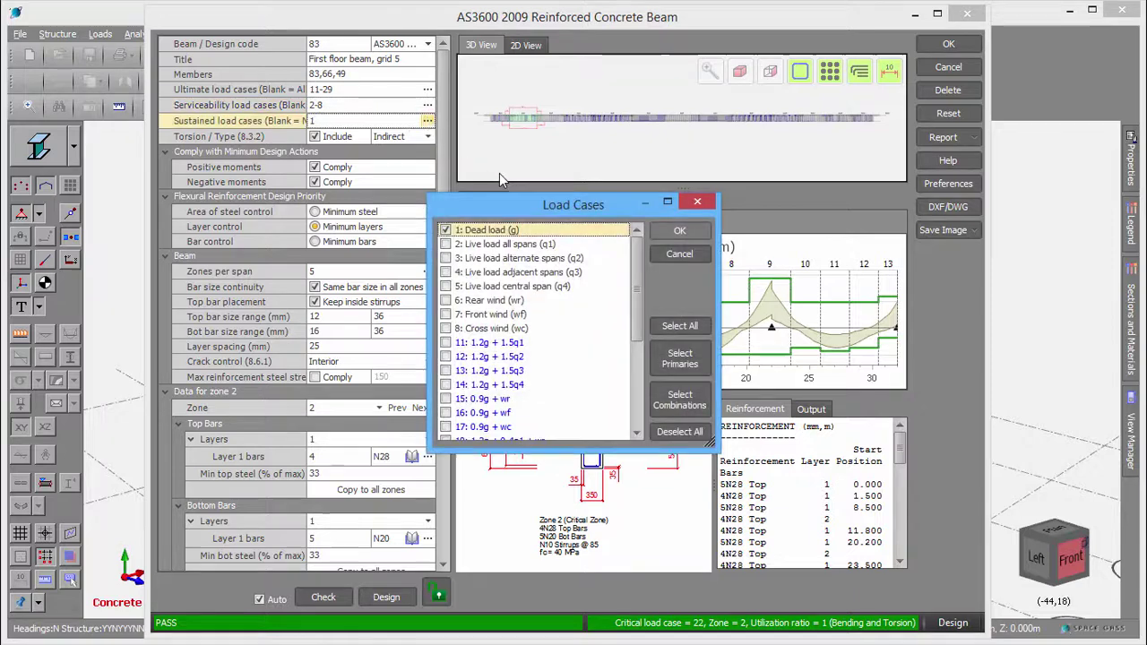
{"action": "left_click", "coordinate": [655, 256]}
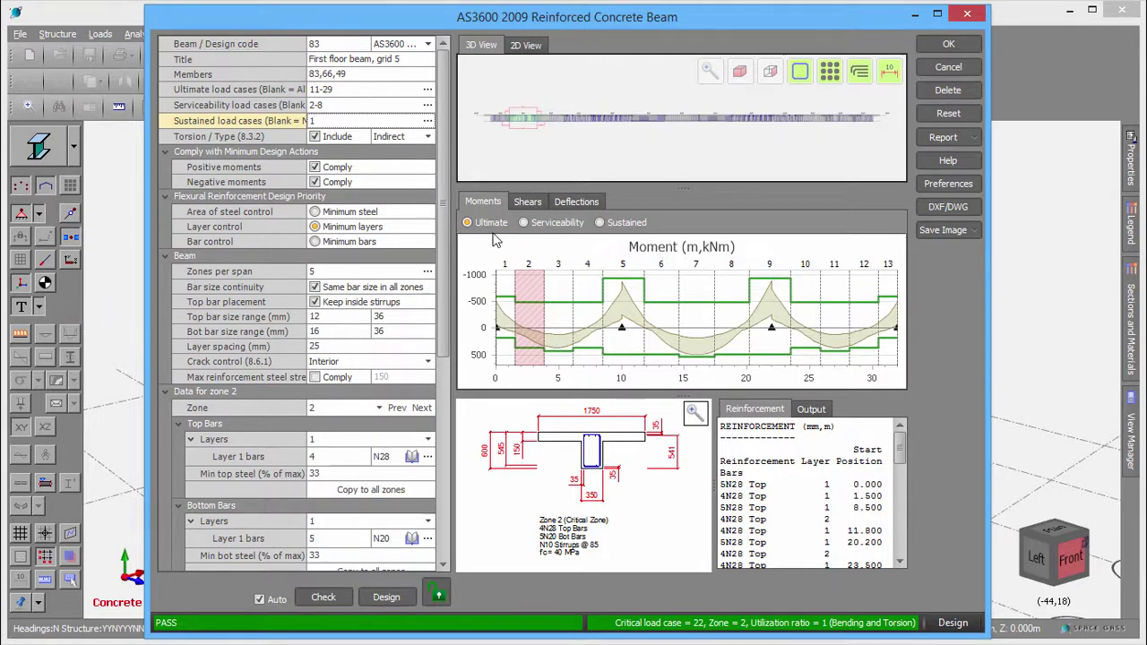
{"action": "scroll", "coordinate": [439, 358], "scroll_direction": "down", "scroll_amount": 1}
{"action": "scroll", "coordinate": [439, 363], "scroll_direction": "down", "scroll_amount": 3}
{"action": "scroll", "coordinate": [439, 363], "scroll_direction": "down", "scroll_amount": 3}
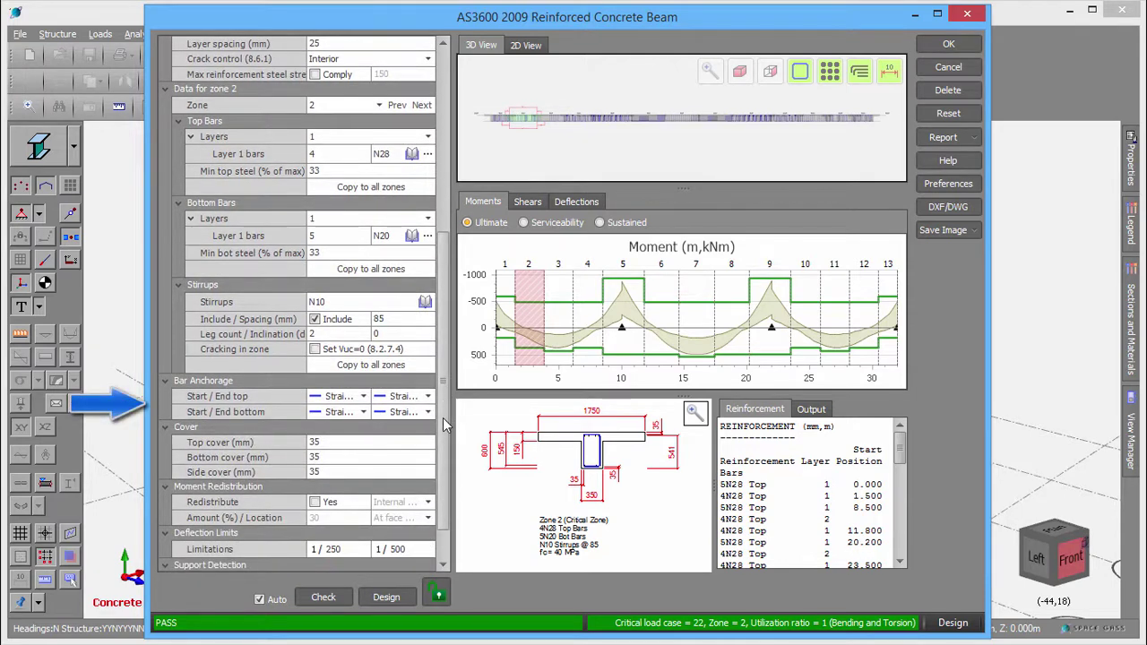
Step: Set 180 Hook start anchorage on both the top and bottom bars
{"action": "left_click", "coordinate": [362, 396]}
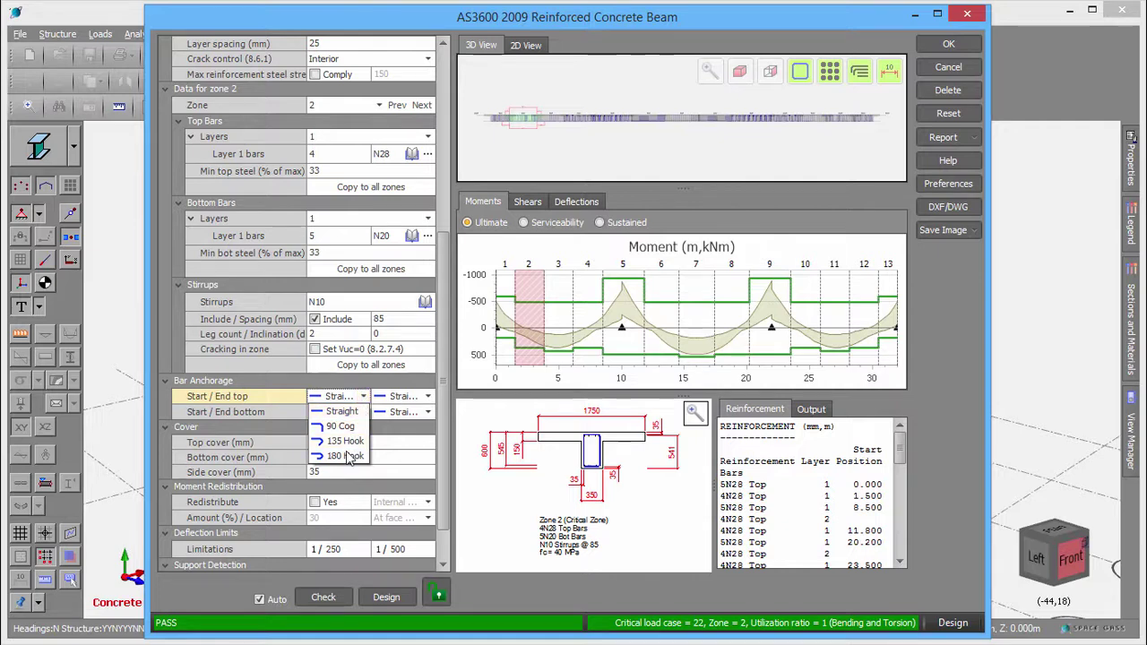
{"action": "left_click", "coordinate": [347, 456]}
{"action": "left_click", "coordinate": [364, 411]}
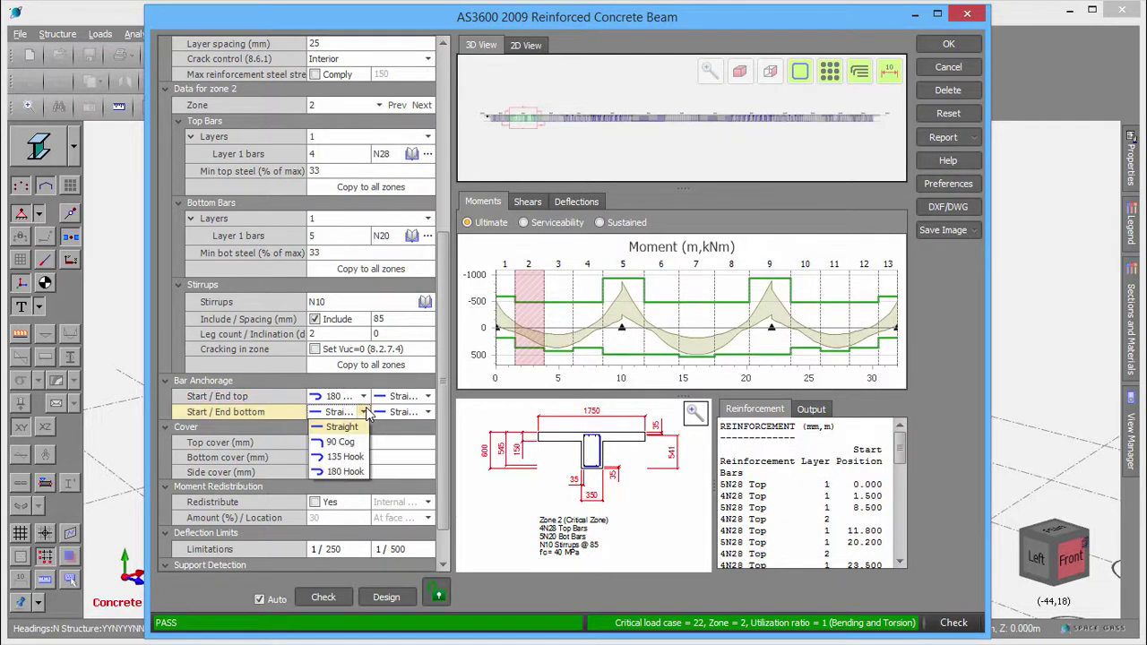
{"action": "left_click", "coordinate": [346, 471]}
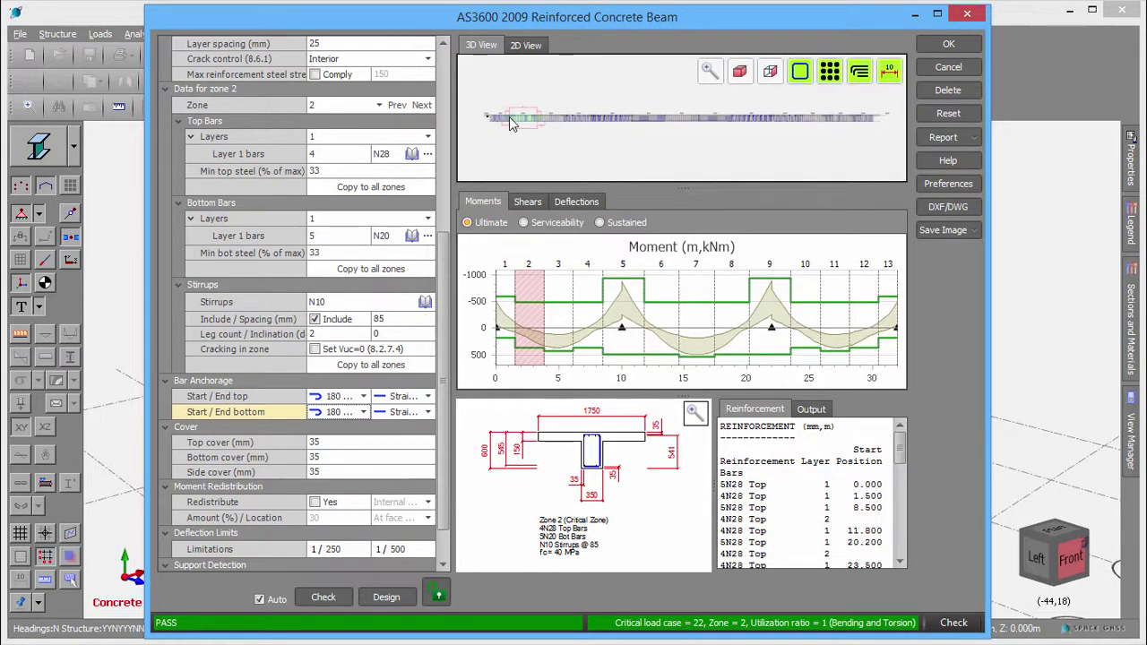
Step: Zoom to the hooked beam end and toggle stirrups and longitudinal bars off and on
{"action": "scroll", "coordinate": [511, 124], "scroll_direction": "up", "scroll_amount": 2}
{"action": "mouse_move", "coordinate": [511, 123]}
{"action": "middle_mouse_down"}
{"action": "mouse_move", "coordinate": [578, 139]}
{"action": "mouse_move", "coordinate": [638, 133]}
{"action": "mouse_move", "coordinate": [551, 124]}
{"action": "middle_mouse_up"}
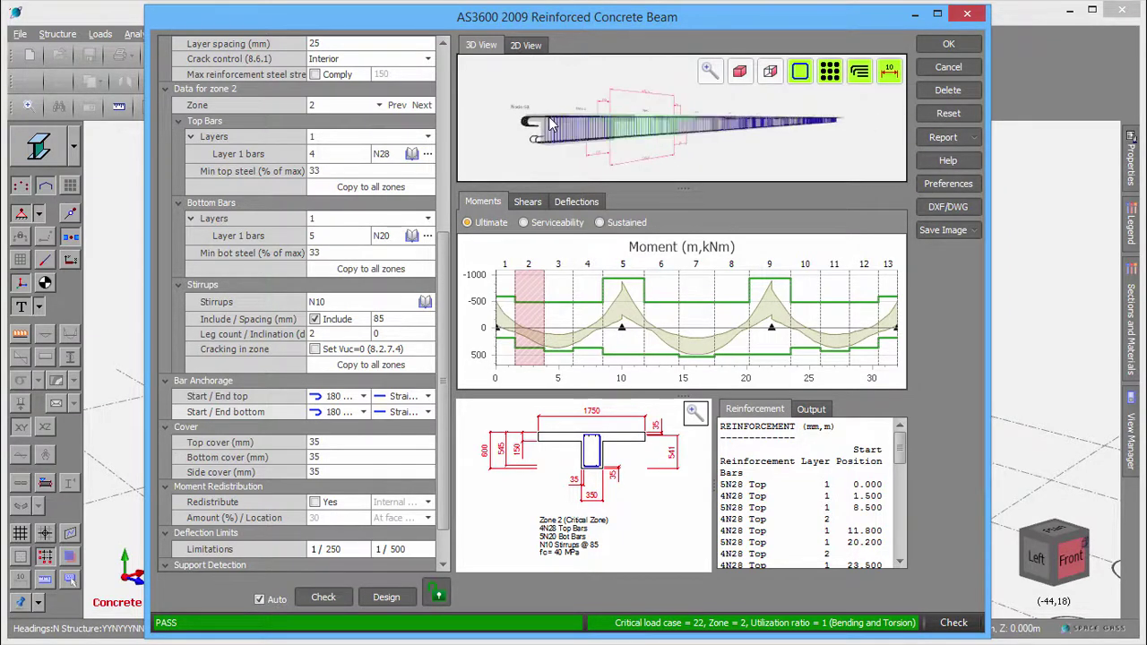
{"action": "scroll", "coordinate": [551, 123], "scroll_direction": "up", "scroll_amount": 1}
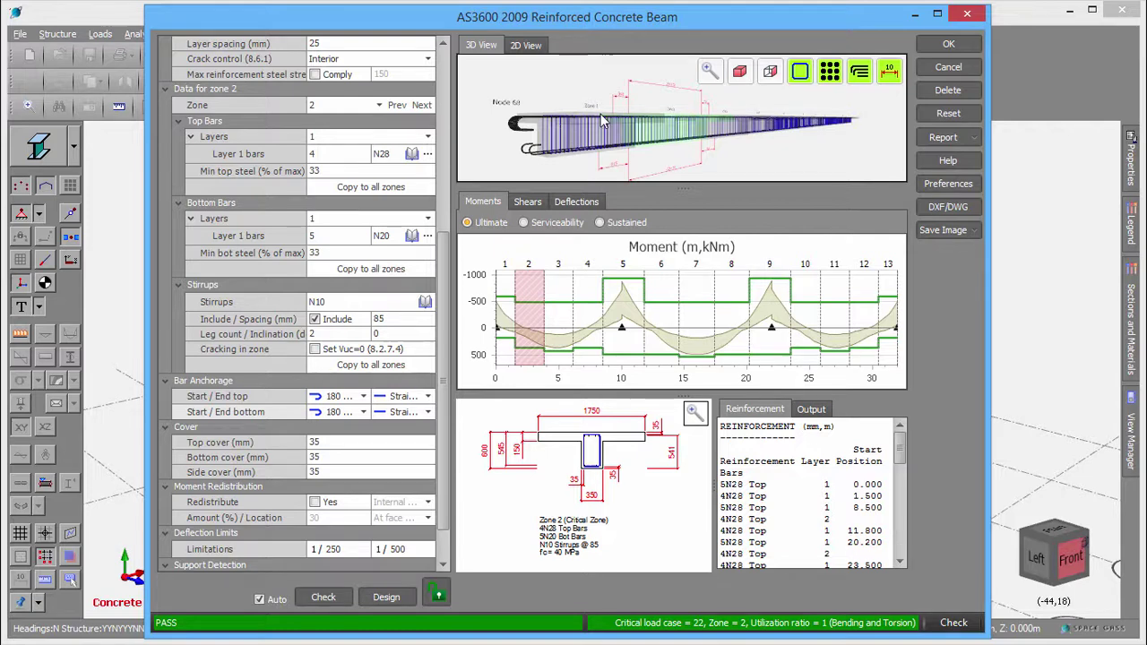
{"action": "left_click", "coordinate": [800, 74]}
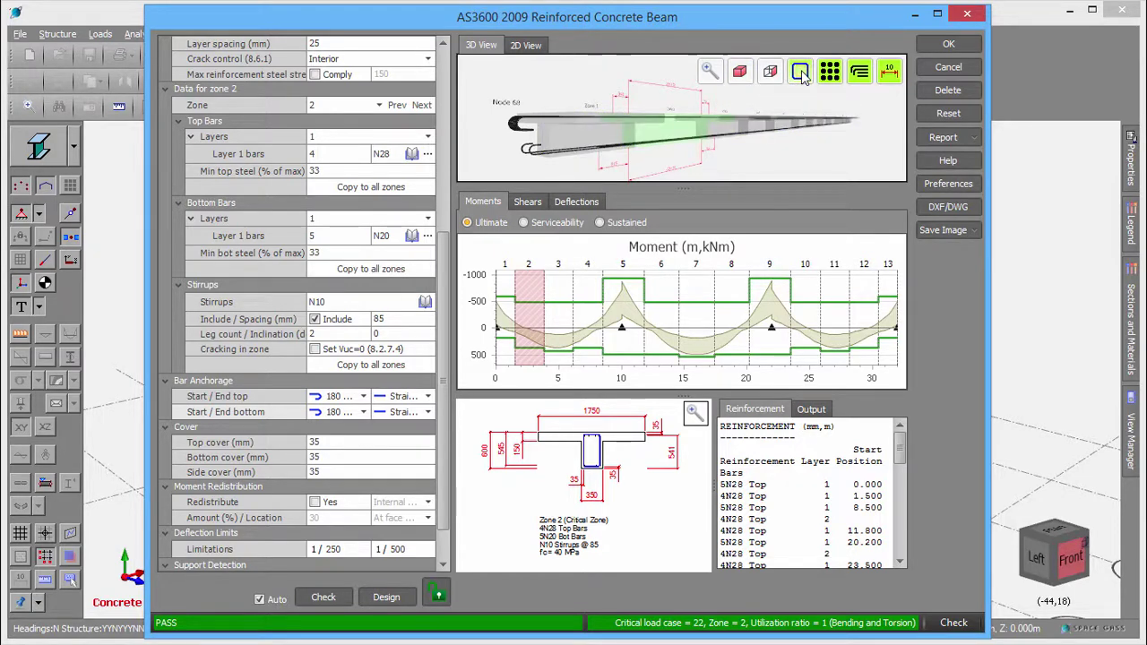
{"action": "left_click", "coordinate": [802, 75]}
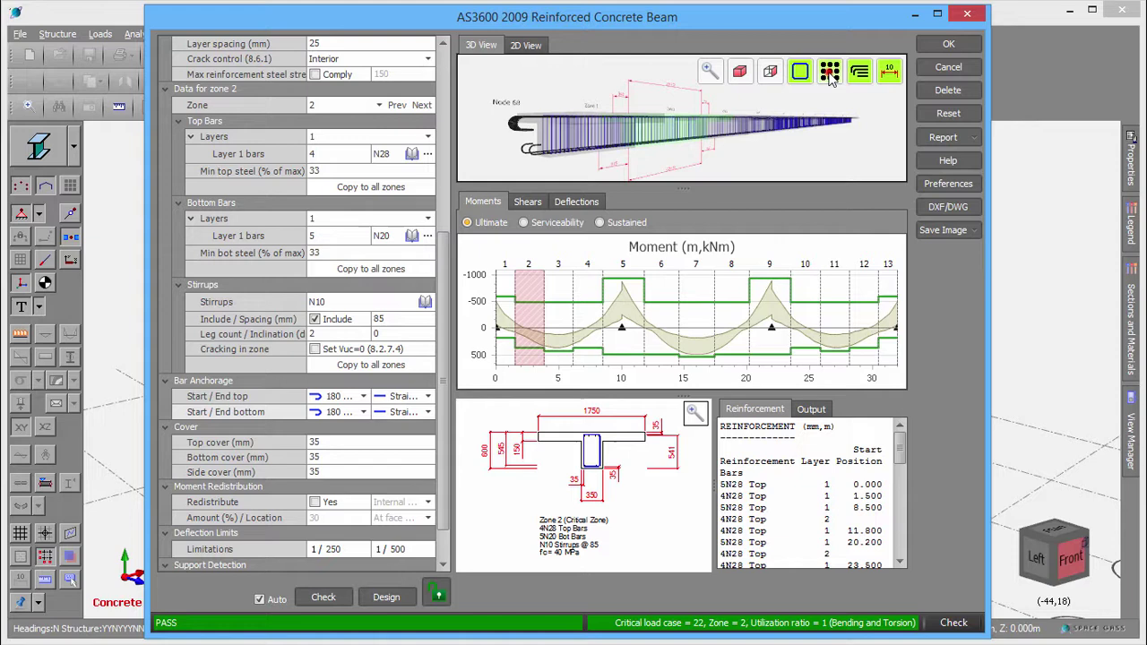
{"action": "left_click", "coordinate": [831, 77]}
{"action": "left_click", "coordinate": [831, 78]}
Step: Zoom into the 2D elevation, then return to the 3D reinforcement view
{"action": "left_click", "coordinate": [527, 47]}
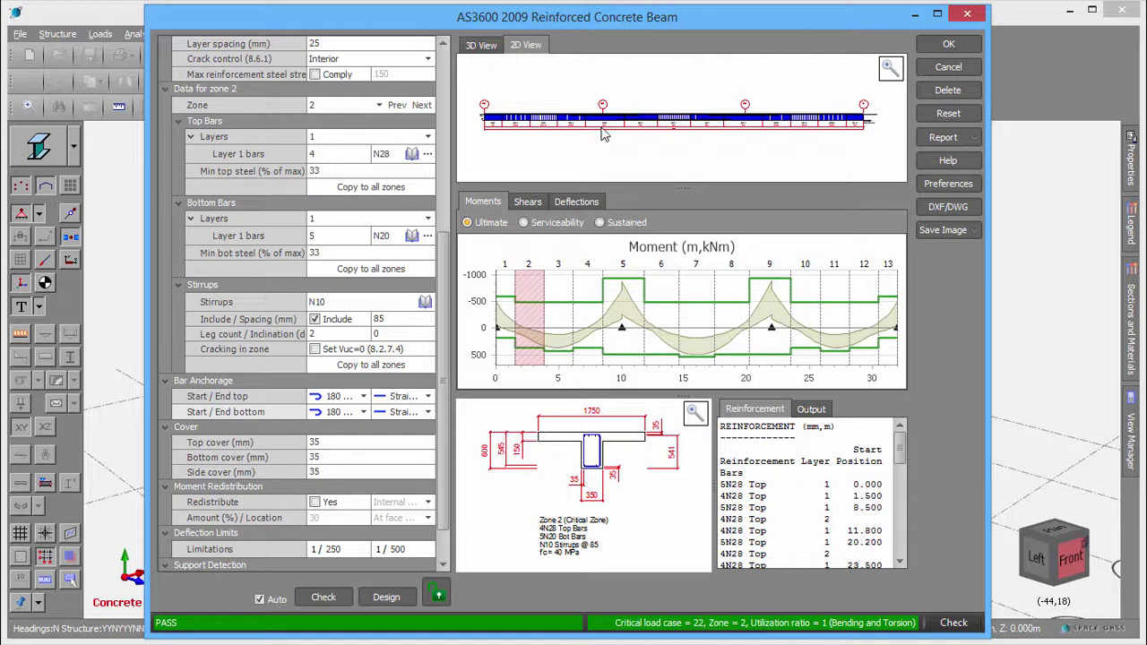
{"action": "scroll", "coordinate": [608, 132], "scroll_direction": "up", "scroll_amount": 2}
{"action": "scroll", "coordinate": [607, 133], "scroll_direction": "up", "scroll_amount": 2}
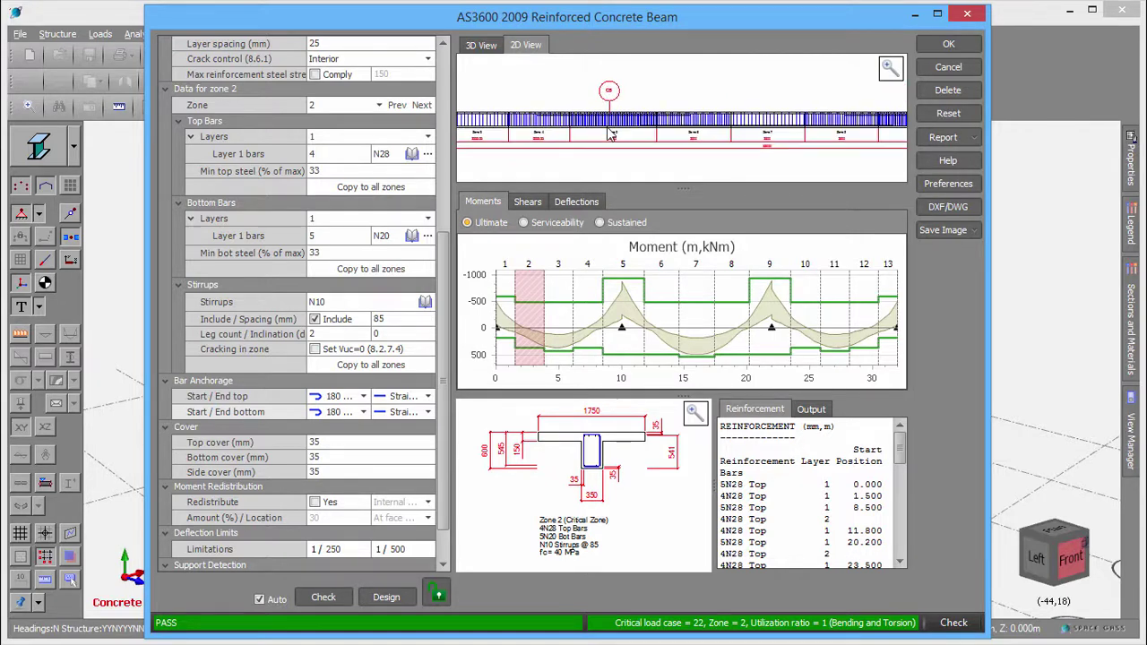
{"action": "scroll", "coordinate": [608, 133], "scroll_direction": "up", "scroll_amount": 2}
{"action": "scroll", "coordinate": [608, 132], "scroll_direction": "up", "scroll_amount": 1}
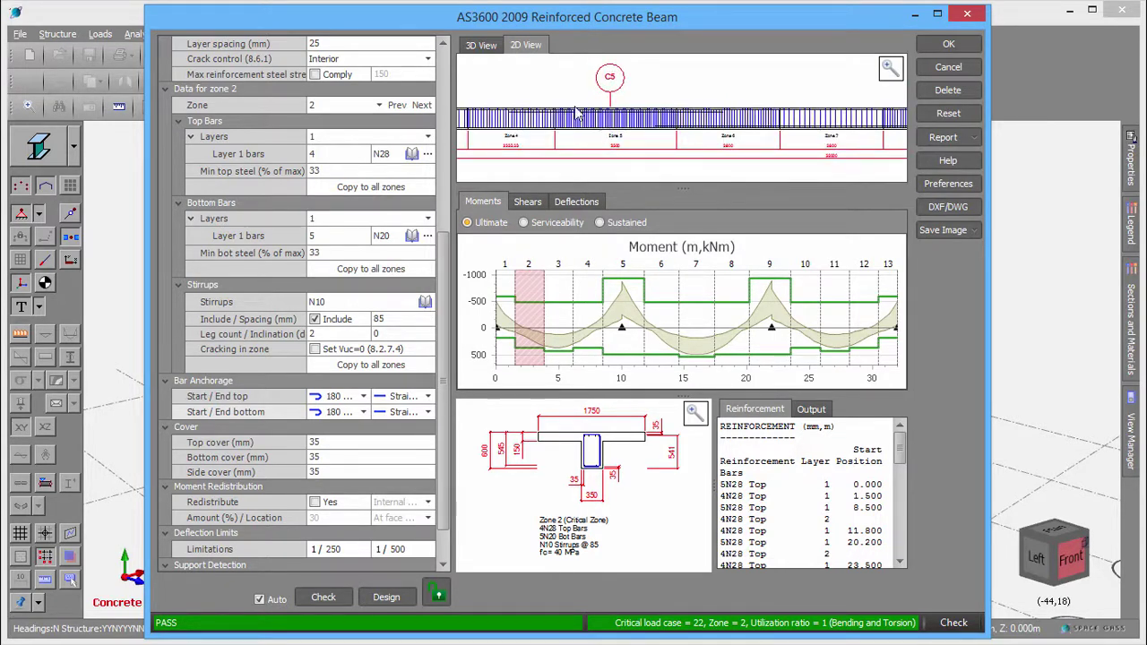
{"action": "left_click", "coordinate": [481, 46]}
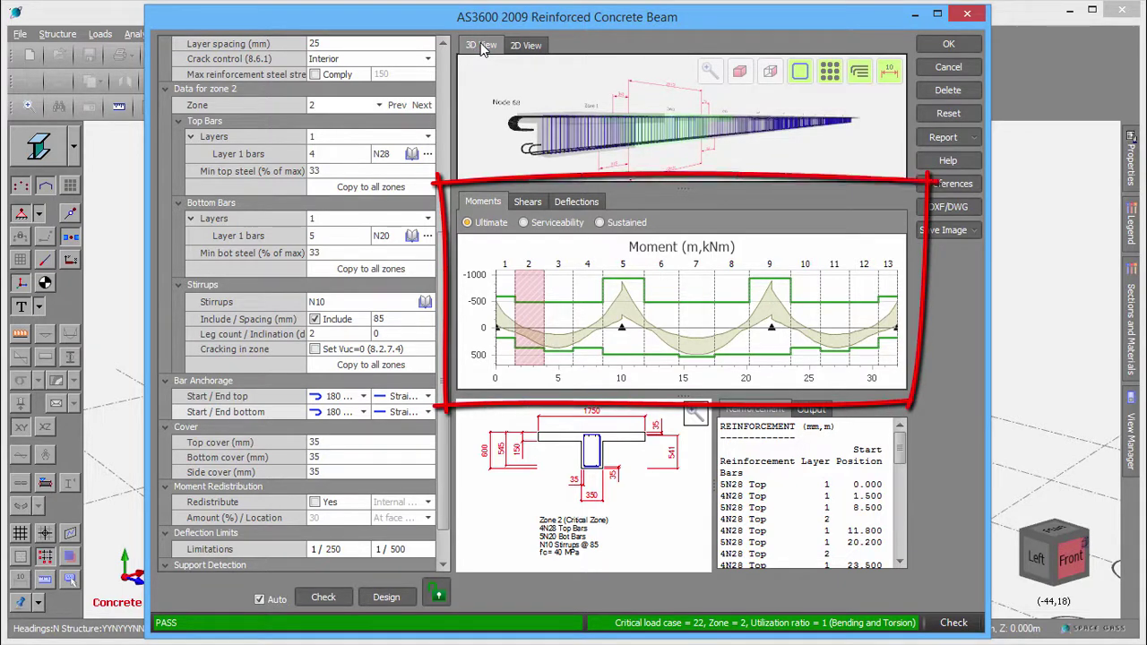
Step: Review the beam's shear and deflection diagrams, then return to moments
{"action": "left_click", "coordinate": [532, 202]}
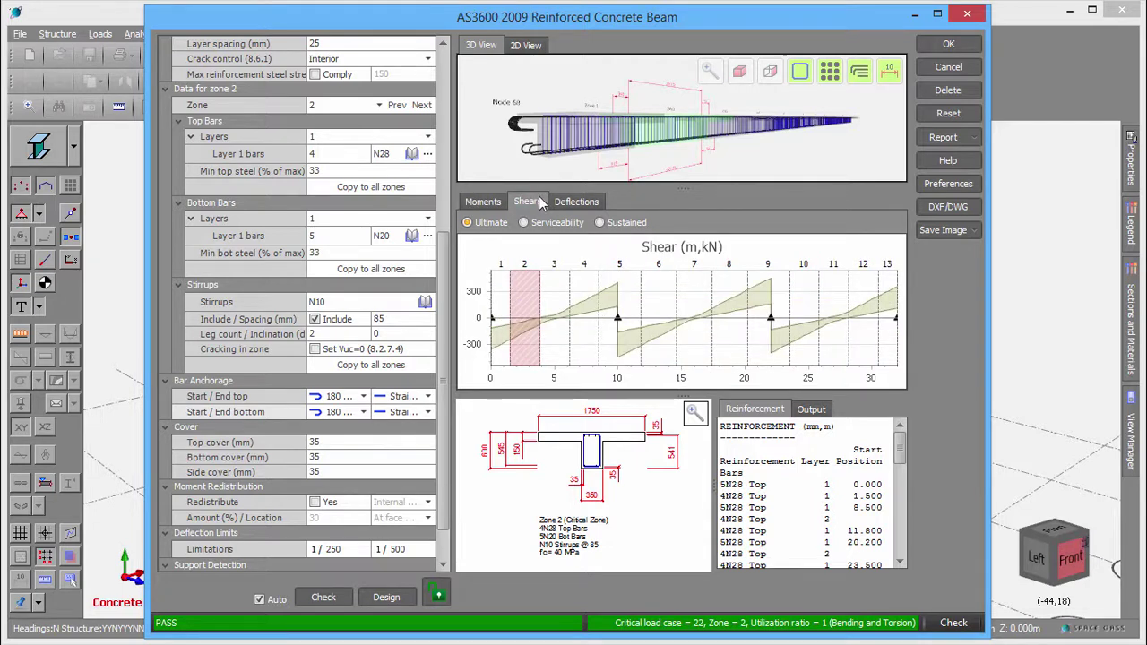
{"action": "left_click", "coordinate": [573, 203]}
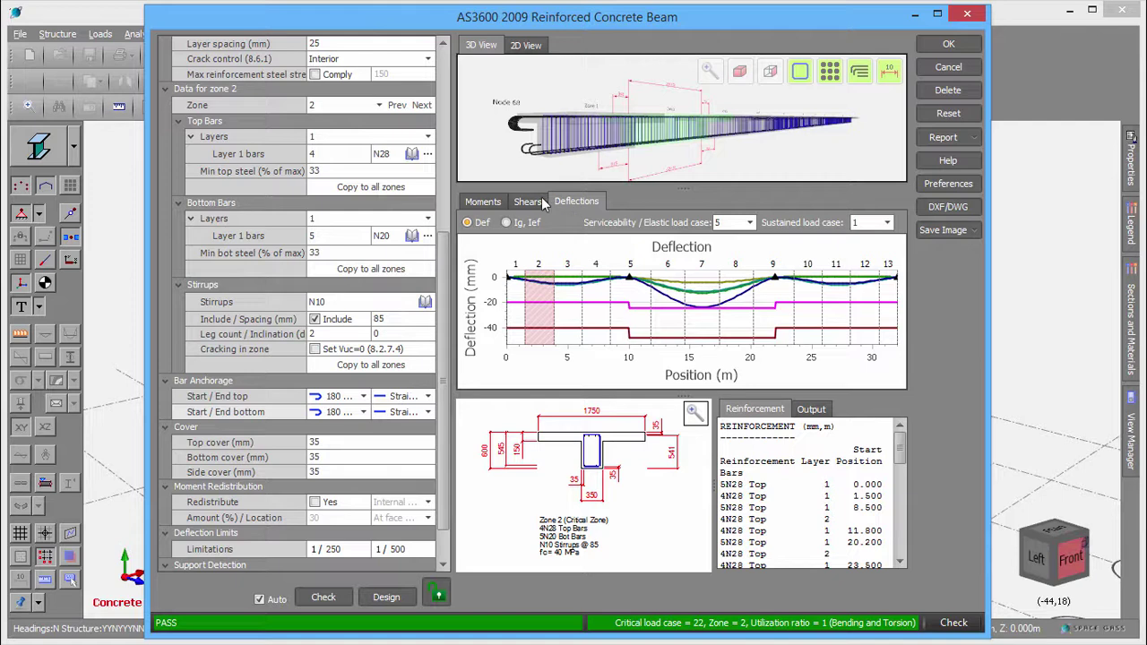
{"action": "left_click", "coordinate": [488, 203]}
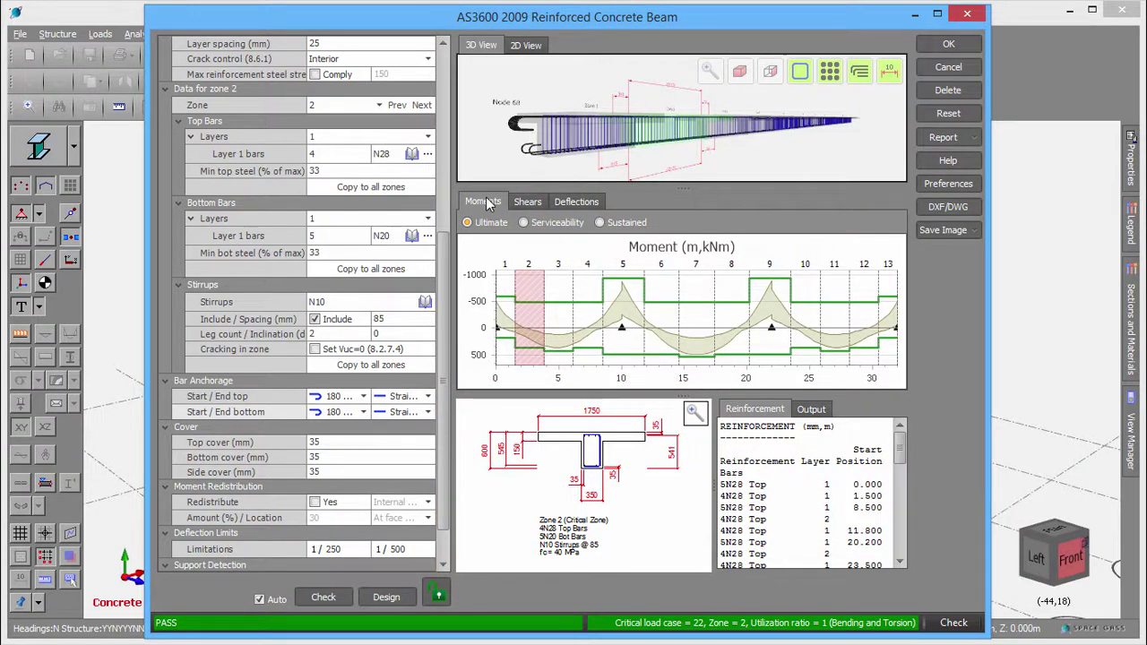
Step: Select zone 6, then zone 3, and zoom and refit the cross-section
{"action": "left_click", "coordinate": [665, 298]}
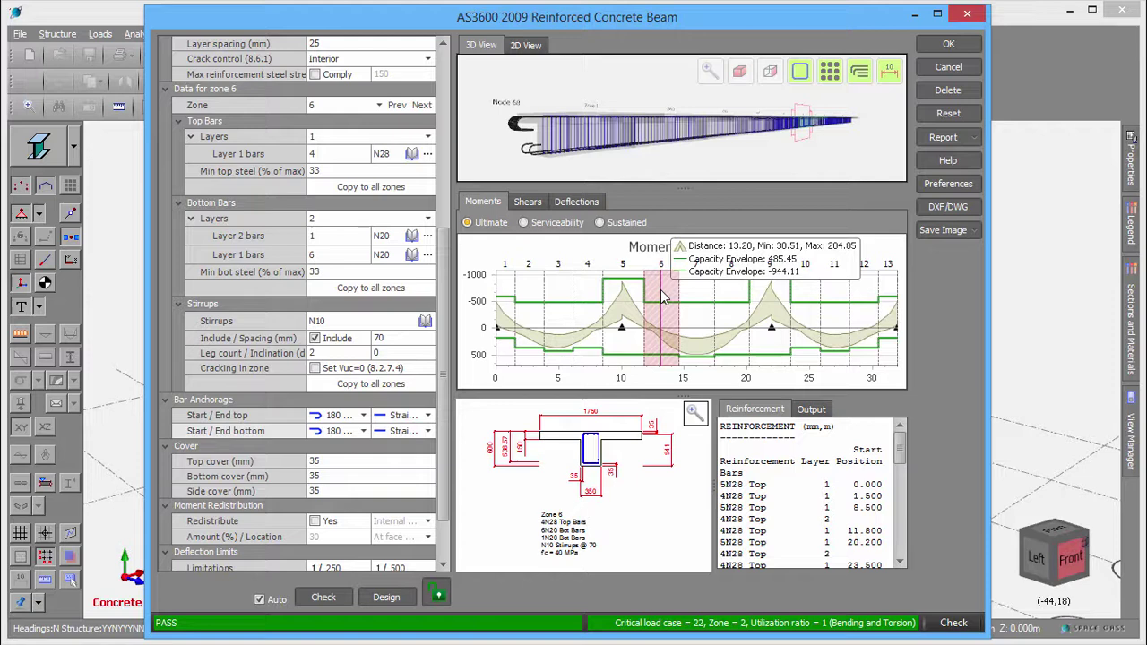
{"action": "left_click", "coordinate": [556, 293]}
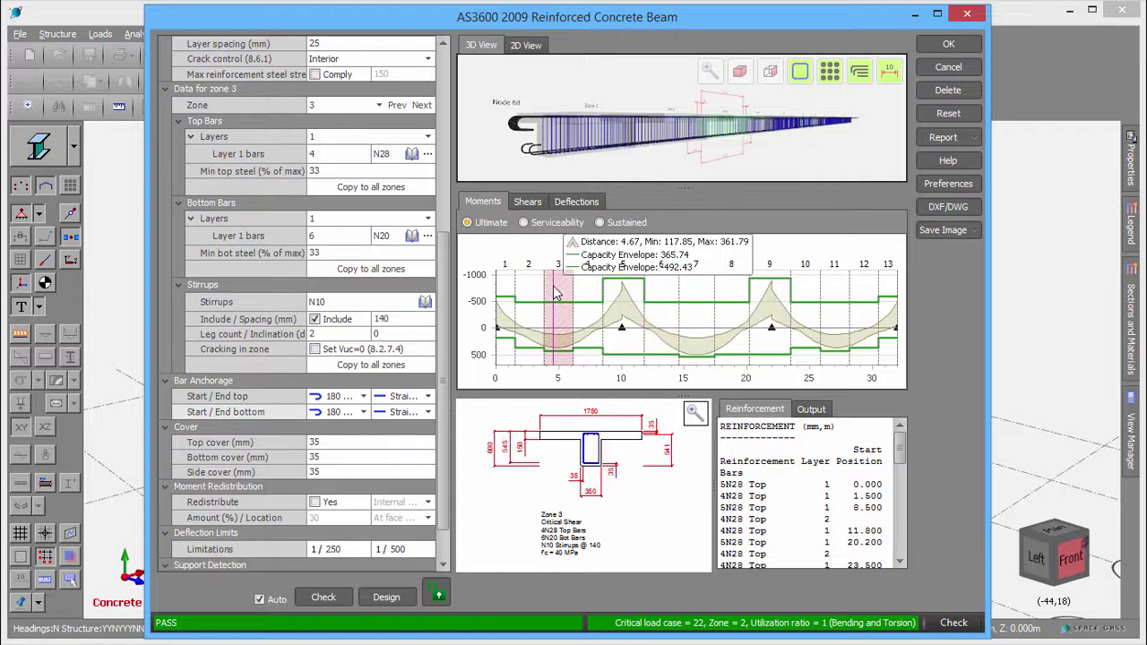
{"action": "scroll", "coordinate": [609, 445], "scroll_direction": "up", "scroll_amount": 2}
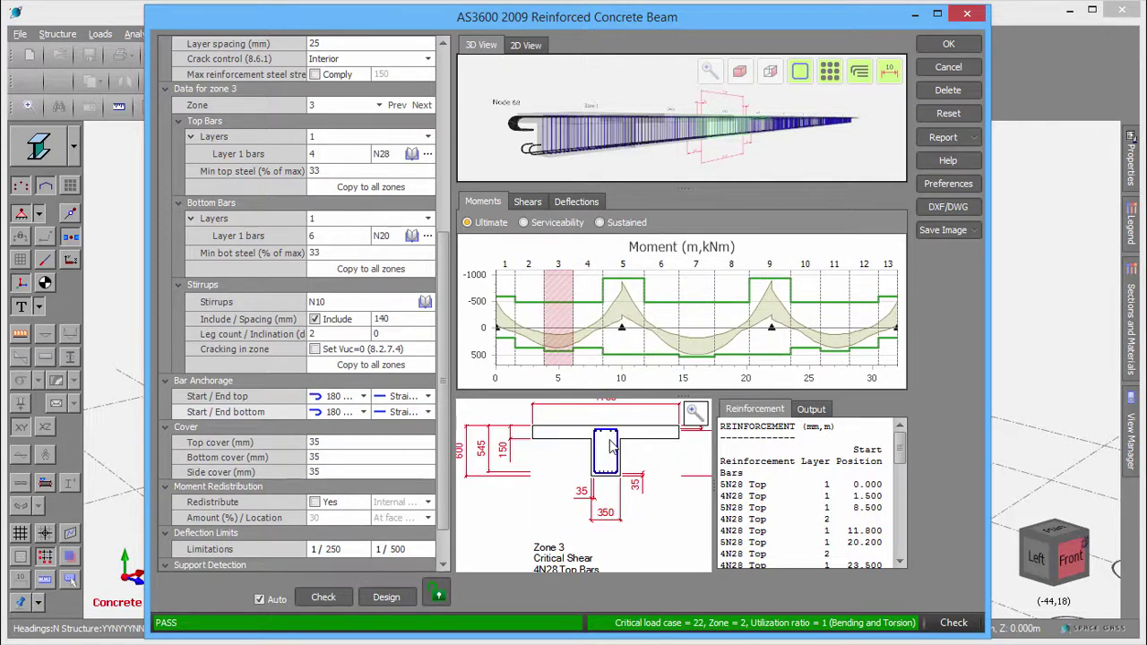
{"action": "scroll", "coordinate": [609, 446], "scroll_direction": "up", "scroll_amount": 3}
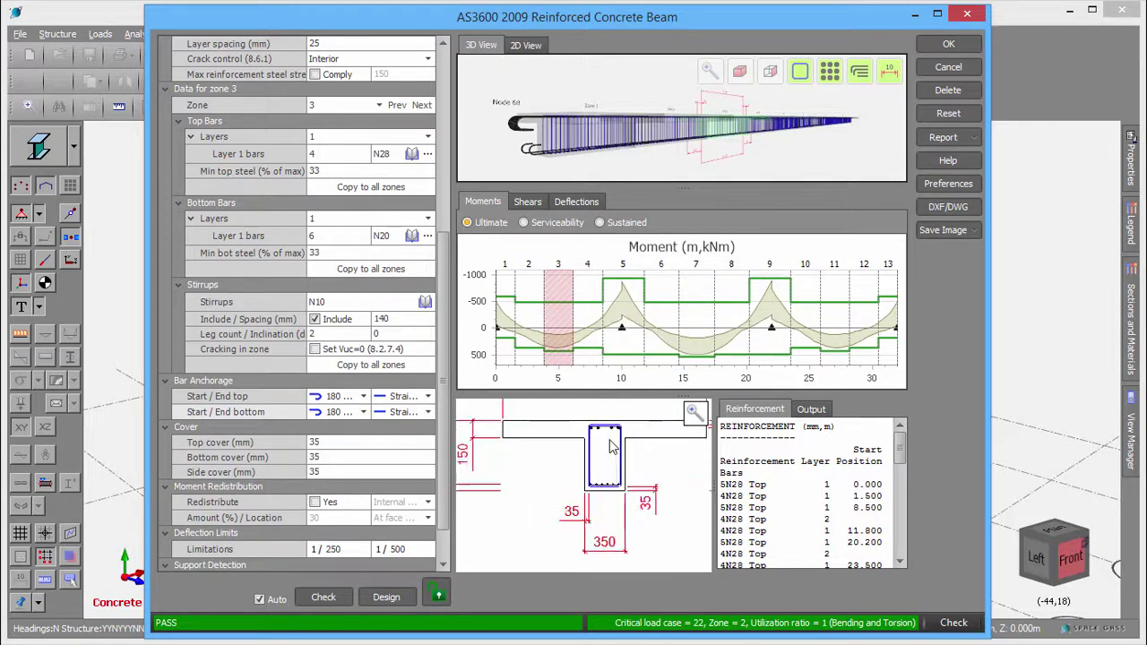
{"action": "left_click", "coordinate": [696, 412]}
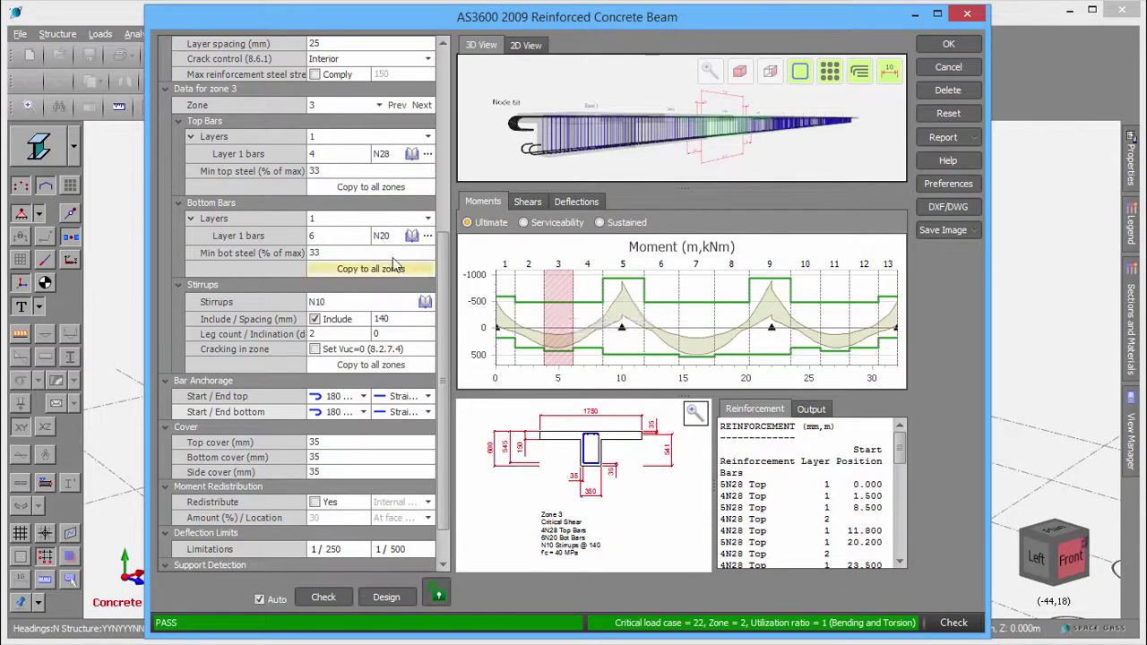
Step: Change bottom layer 1 reinforcement to 4 N24 bars from the bar library
{"action": "left_click", "coordinate": [327, 238]}
{"action": "type", "text": "4"}
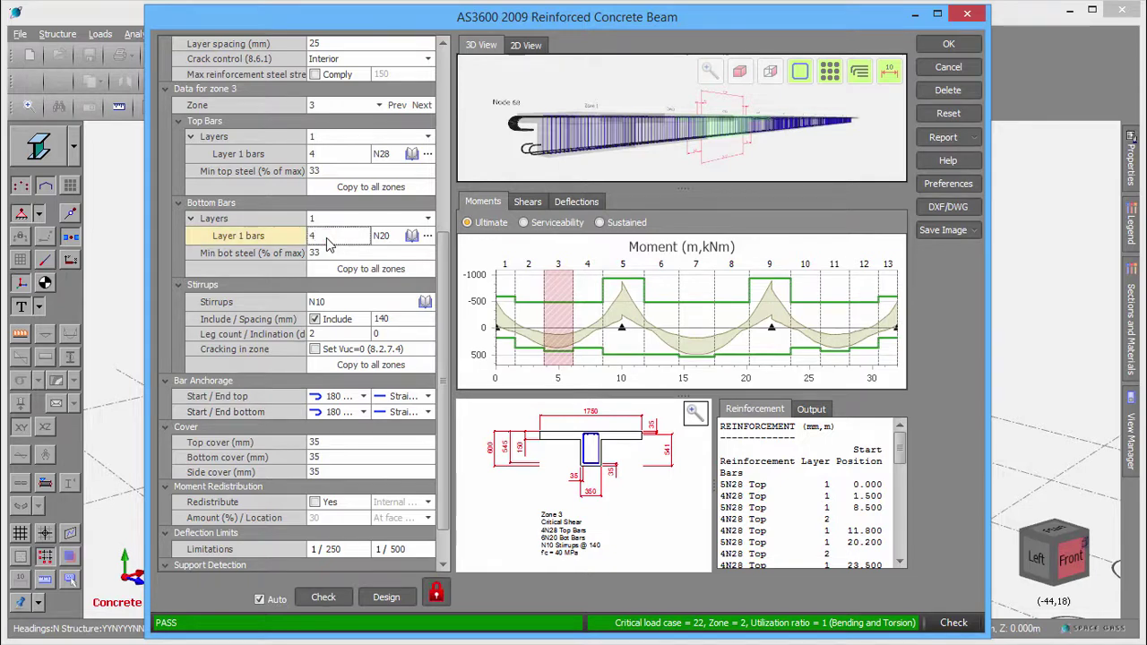
{"action": "left_click", "coordinate": [411, 236]}
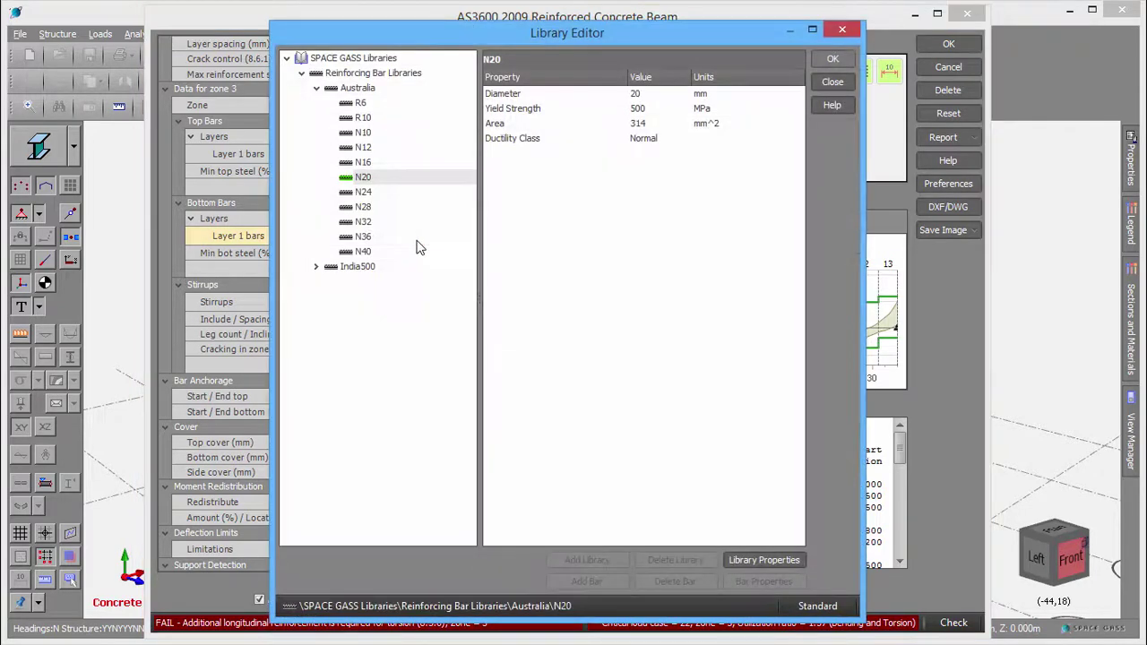
{"action": "double_click", "coordinate": [363, 191]}
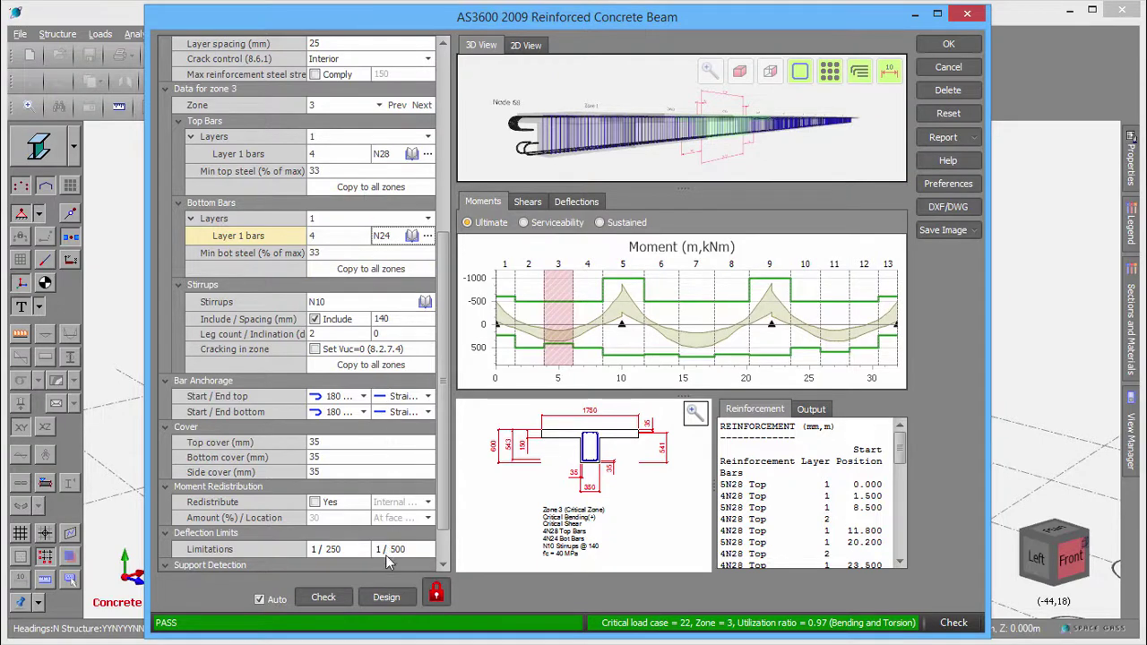
Step: Unlock the beam after the design warning and rerun the automatic design
{"action": "left_click", "coordinate": [385, 598]}
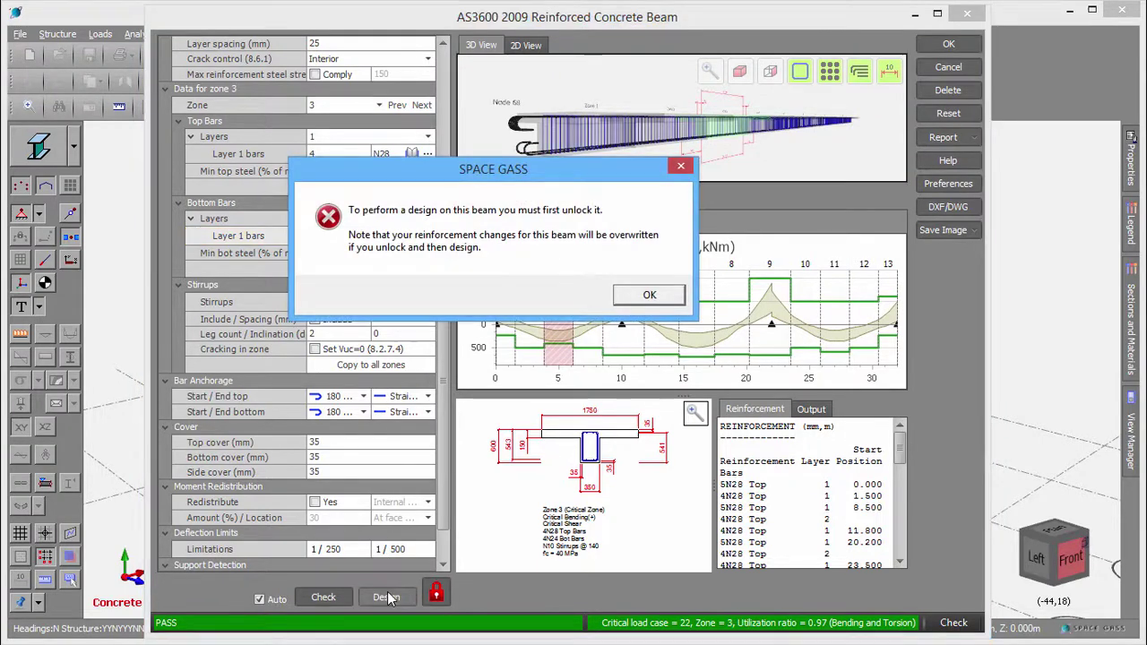
{"action": "left_click", "coordinate": [642, 297]}
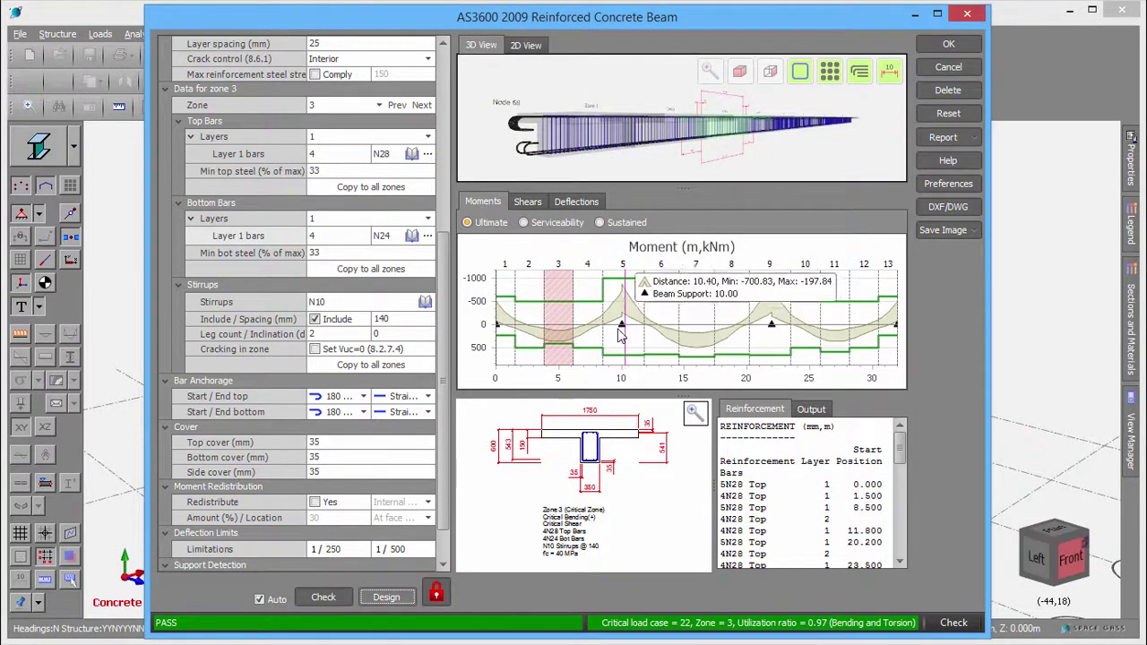
{"action": "left_click", "coordinate": [436, 592]}
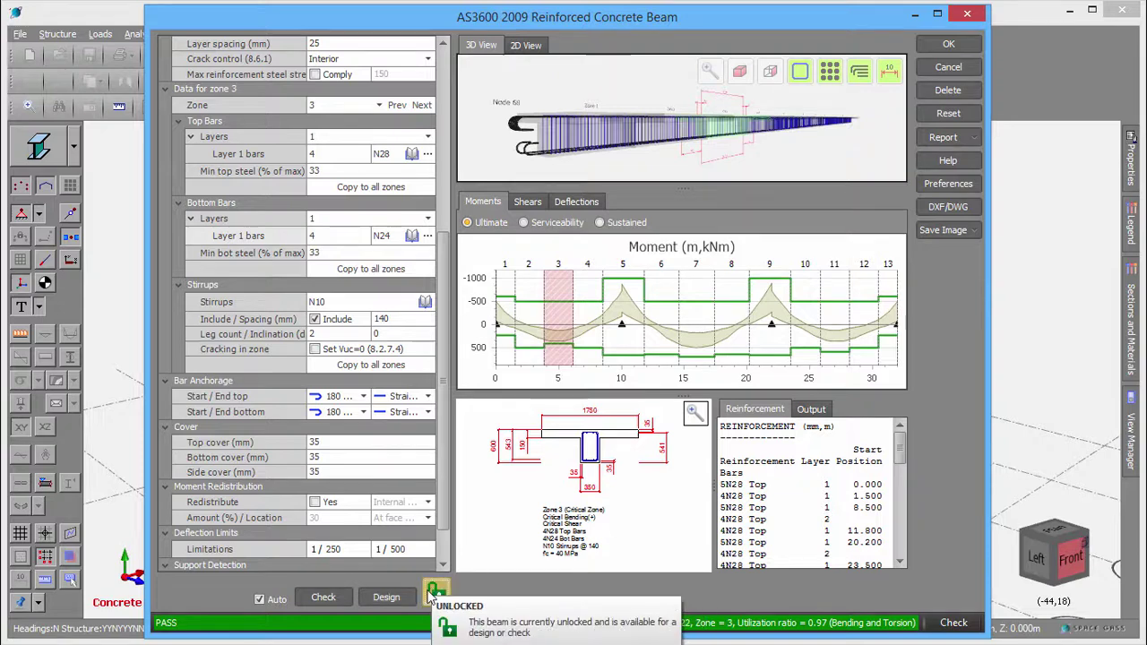
{"action": "left_click", "coordinate": [388, 598]}
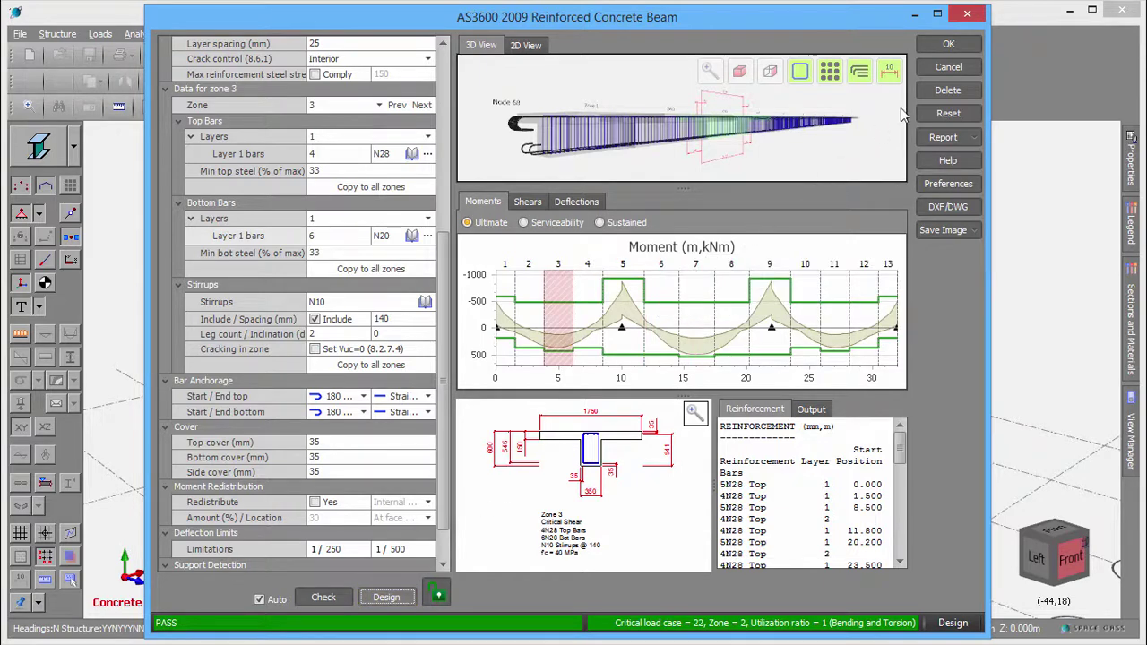
Step: Accept the beam design and open concrete column design for middle column 109
{"action": "left_click", "coordinate": [966, 47]}
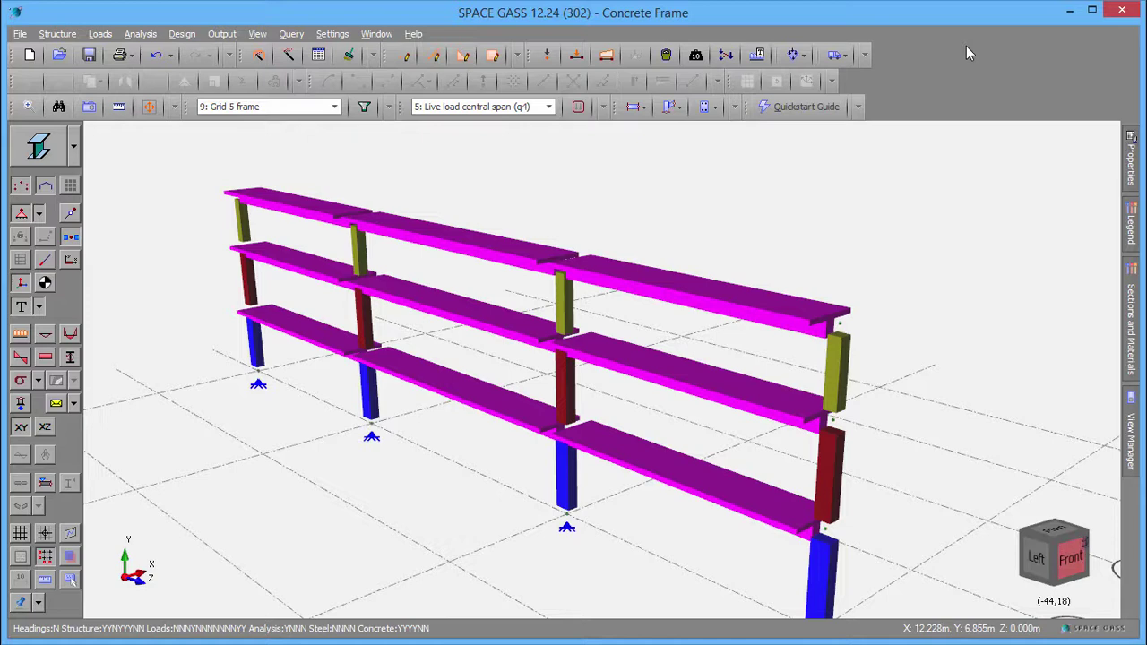
{"action": "right_click", "coordinate": [560, 387]}
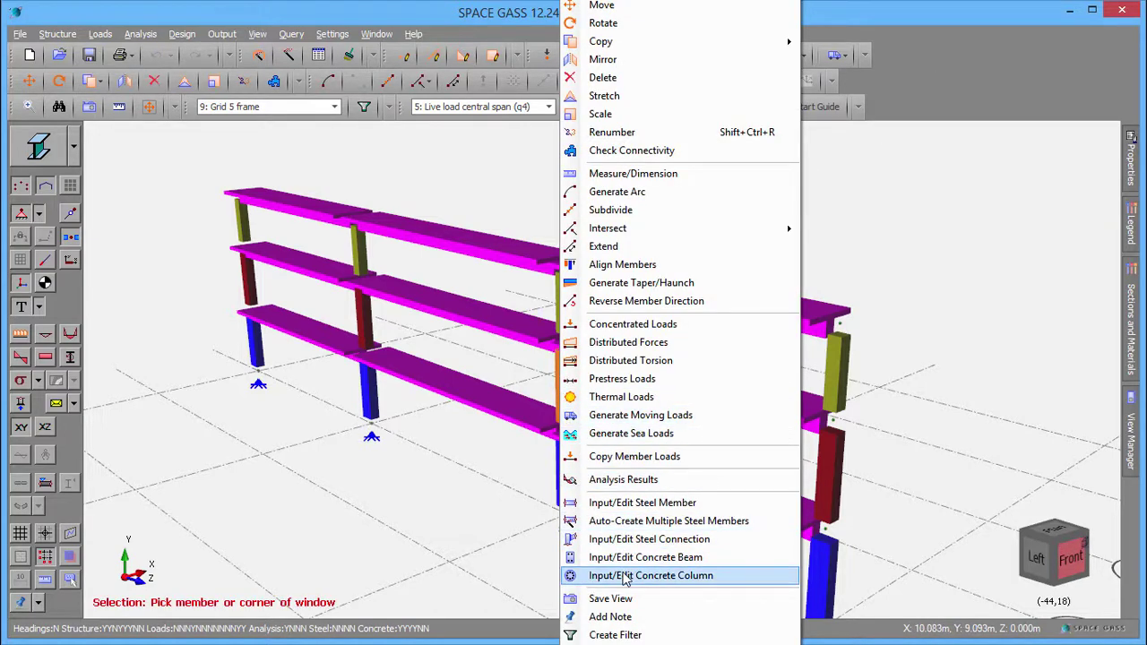
{"action": "left_click", "coordinate": [624, 576]}
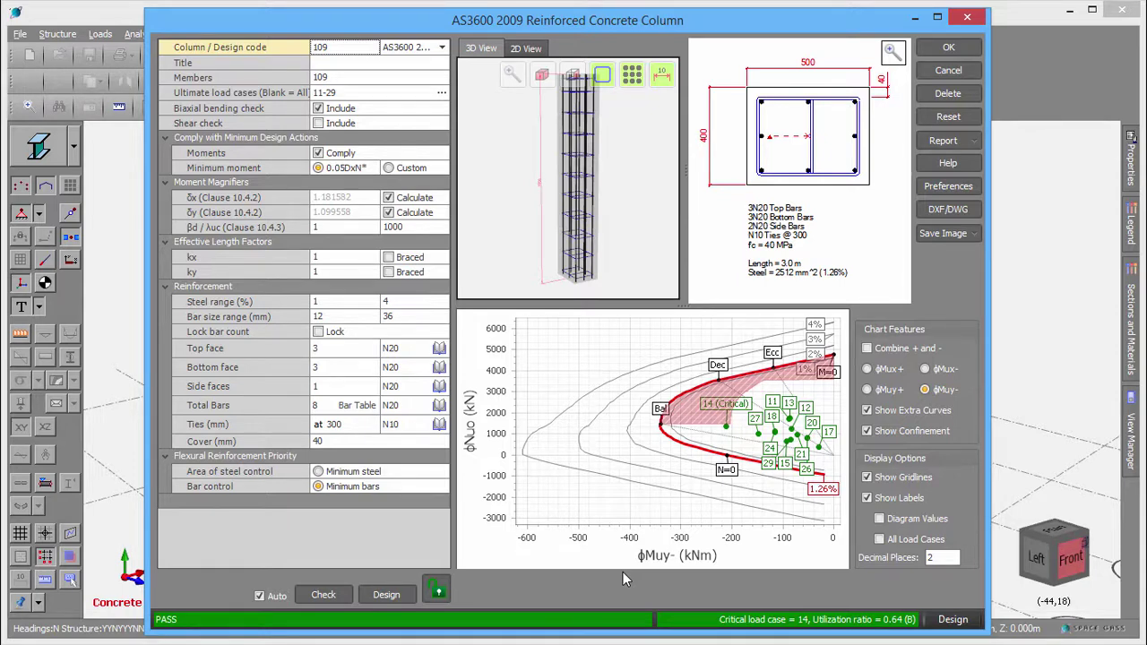
{"action": "left_click", "coordinate": [332, 63]}
{"action": "type", "text": "First floor col"}
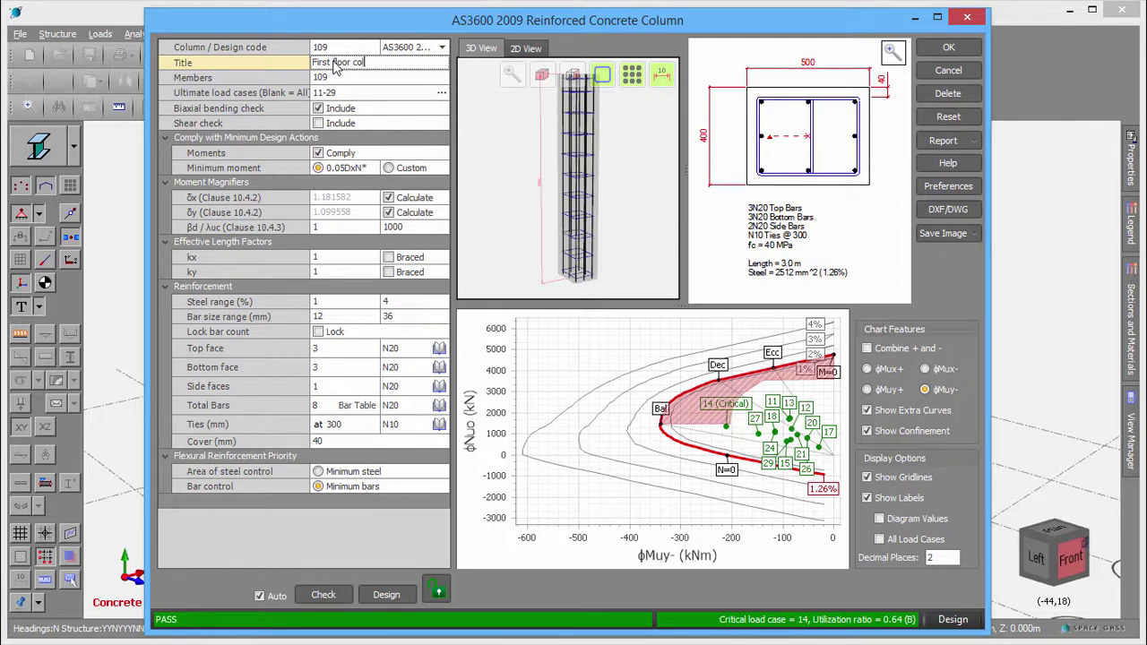
{"action": "type", "text": "umn, grid B"}
{"action": "left_click", "coordinate": [441, 93]}
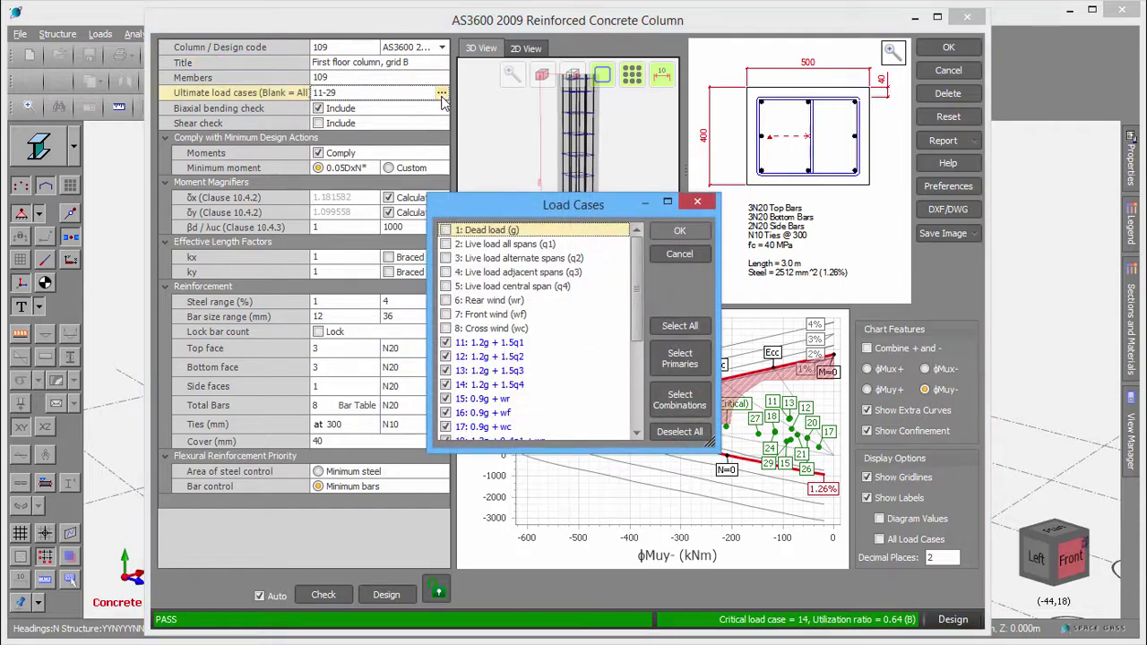
{"action": "left_click", "coordinate": [665, 257]}
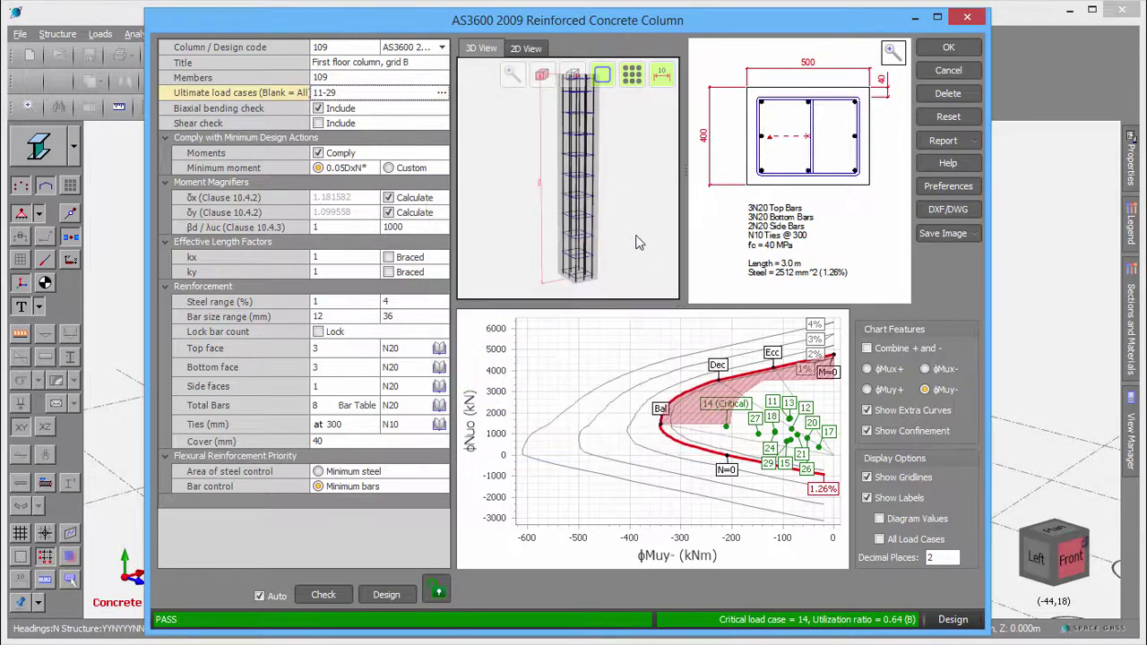
{"action": "left_click", "coordinate": [318, 109]}
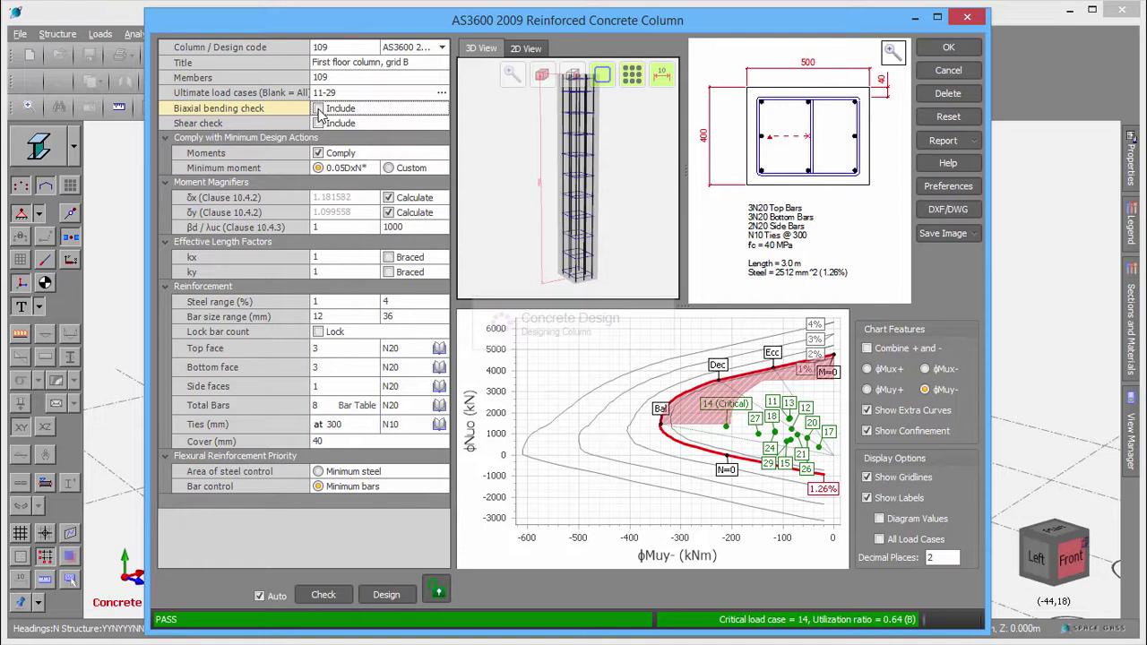
{"action": "left_click", "coordinate": [318, 109]}
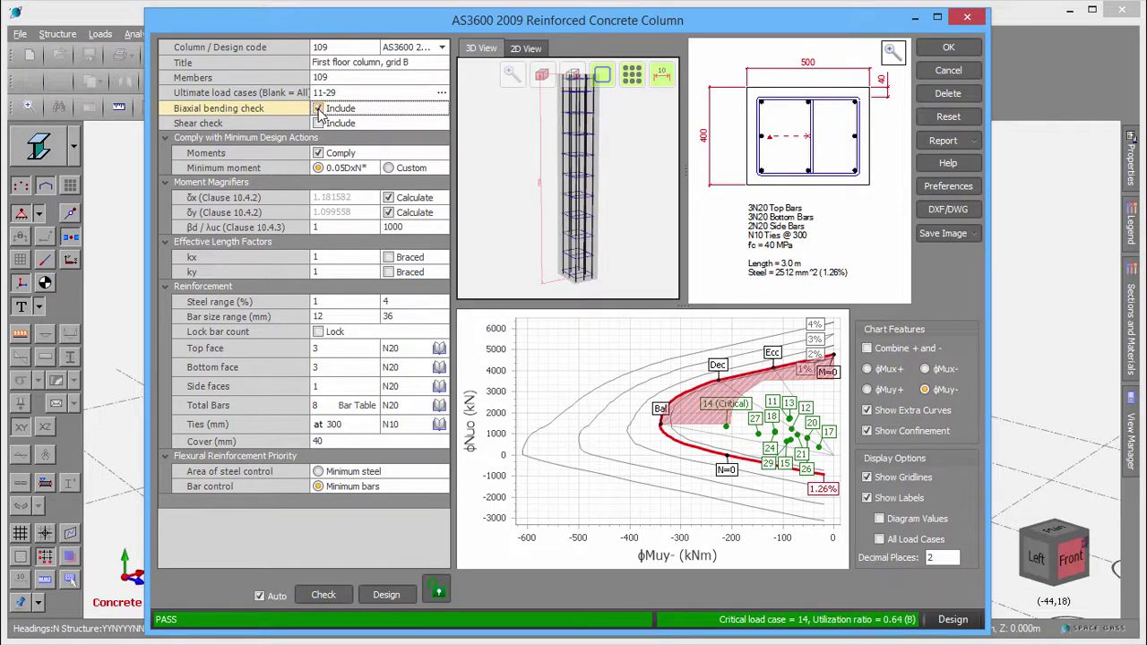
{"action": "left_click", "coordinate": [318, 123]}
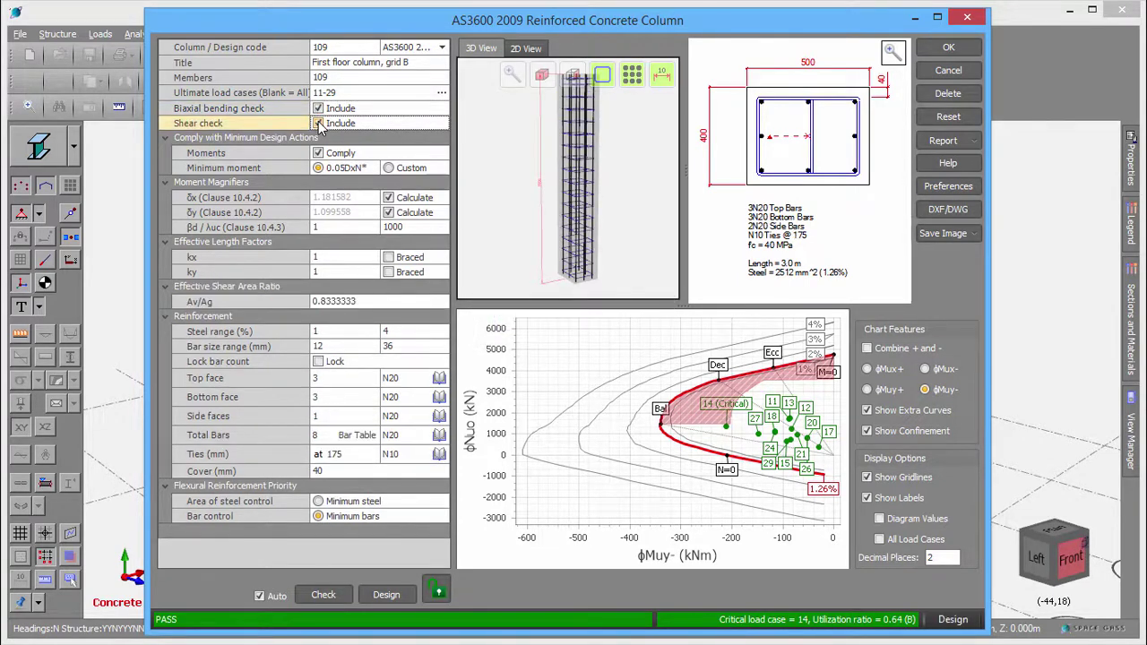
{"action": "left_click", "coordinate": [319, 125]}
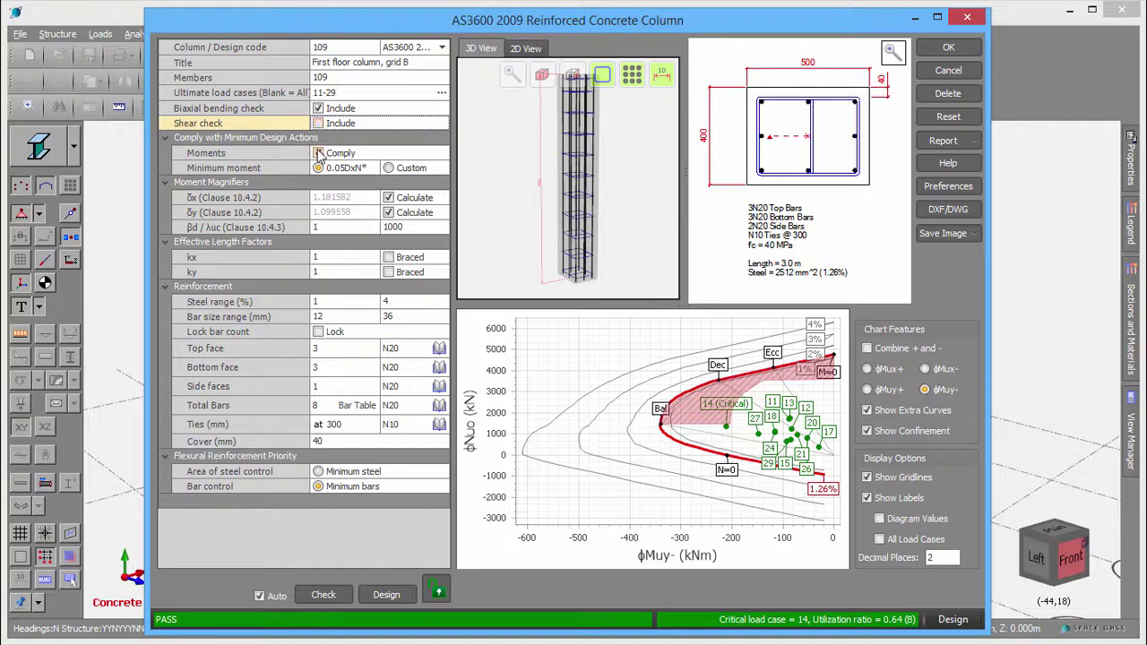
{"action": "left_click", "coordinate": [318, 154]}
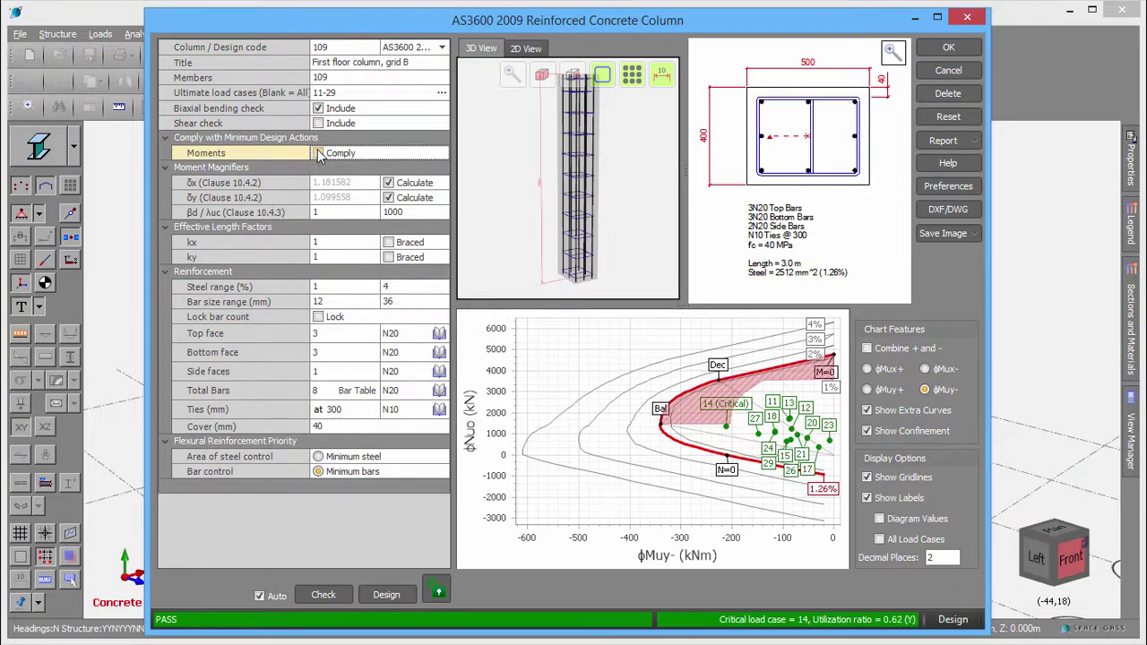
{"action": "left_click", "coordinate": [318, 154]}
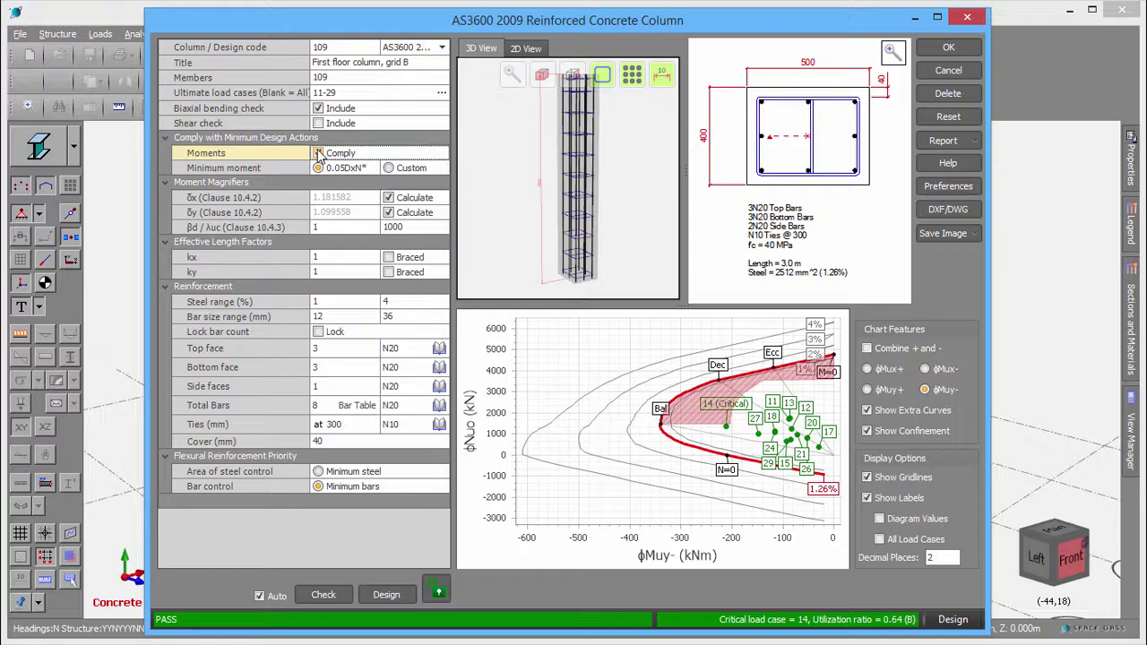
Step: Give column 109 N16 bars with ties at 200 mm, then orbit the 3D cage to check it
{"action": "left_click", "coordinate": [438, 405]}
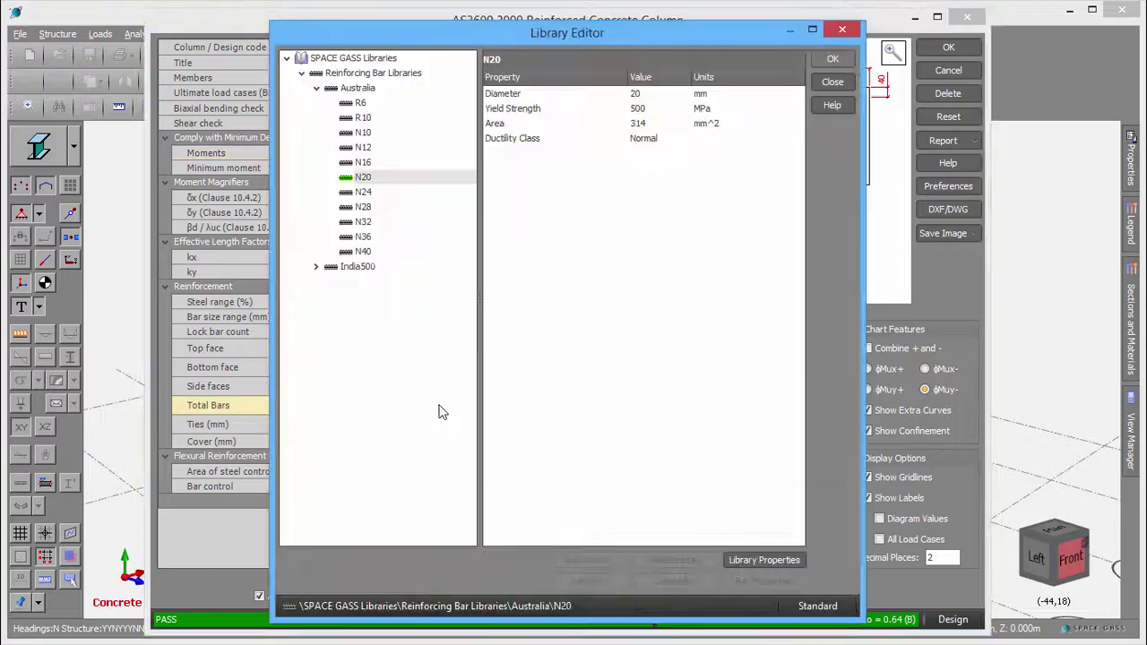
{"action": "double_click", "coordinate": [363, 161]}
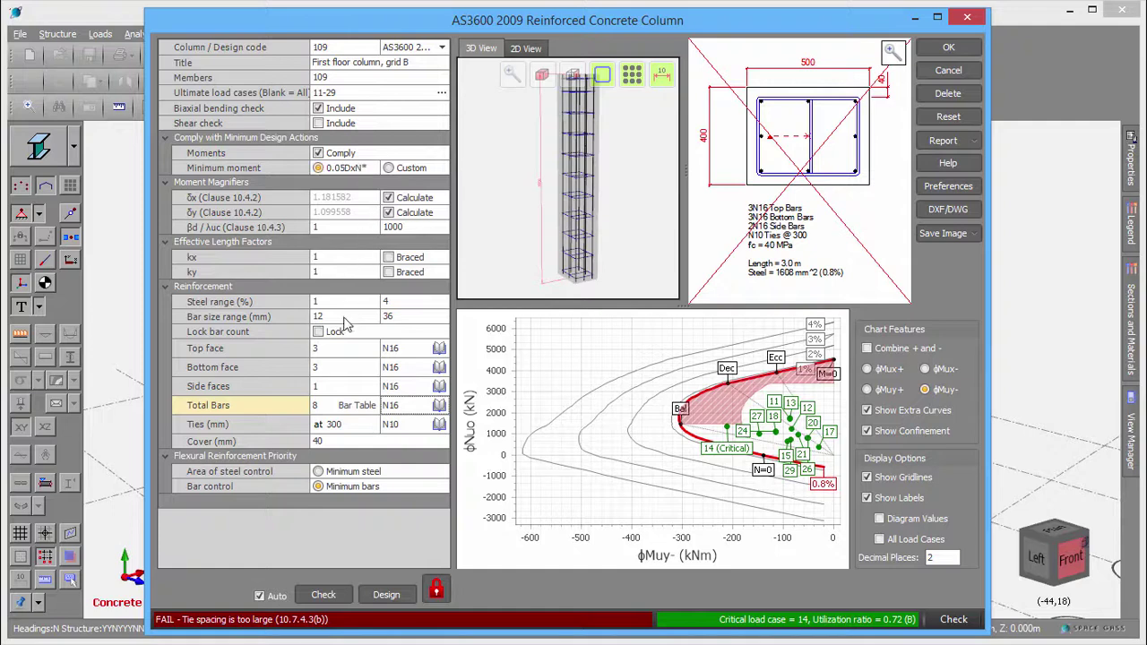
{"action": "left_click", "coordinate": [348, 424]}
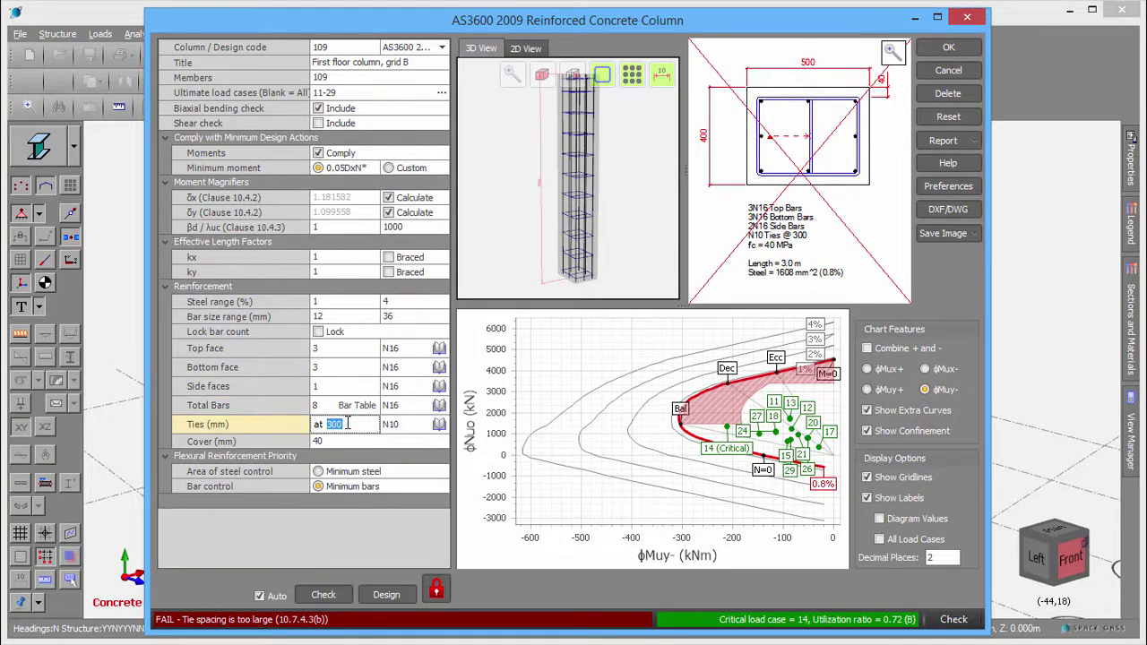
{"action": "type", "text": "2"}
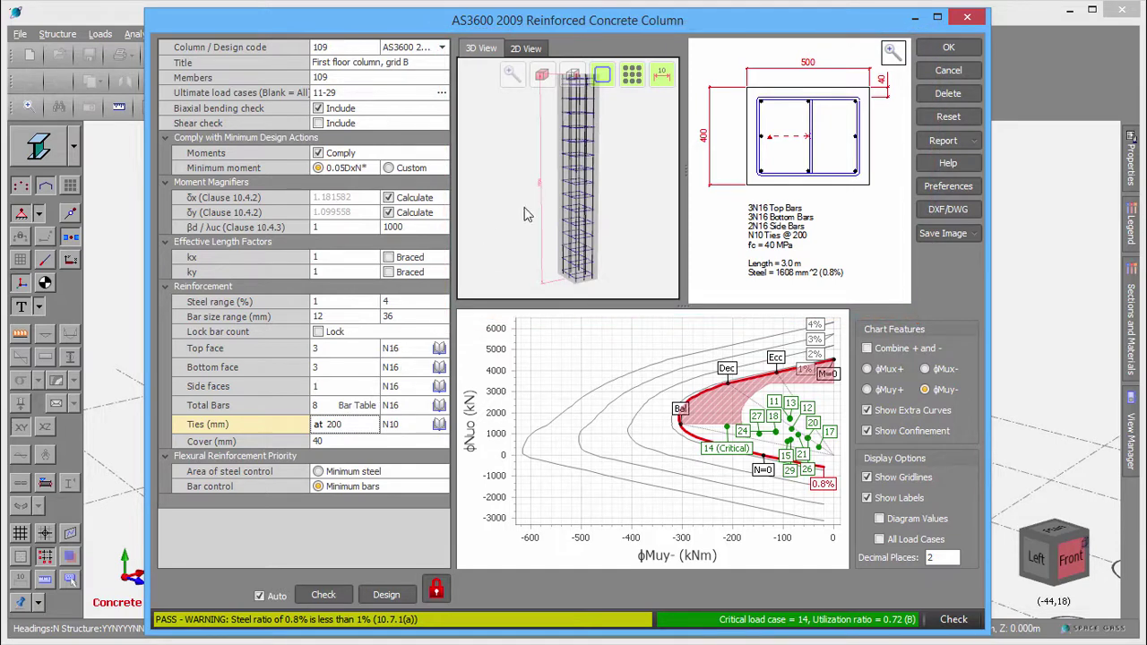
{"action": "left_click_drag", "start_coordinate": [583, 127], "coordinate": [583, 202]}
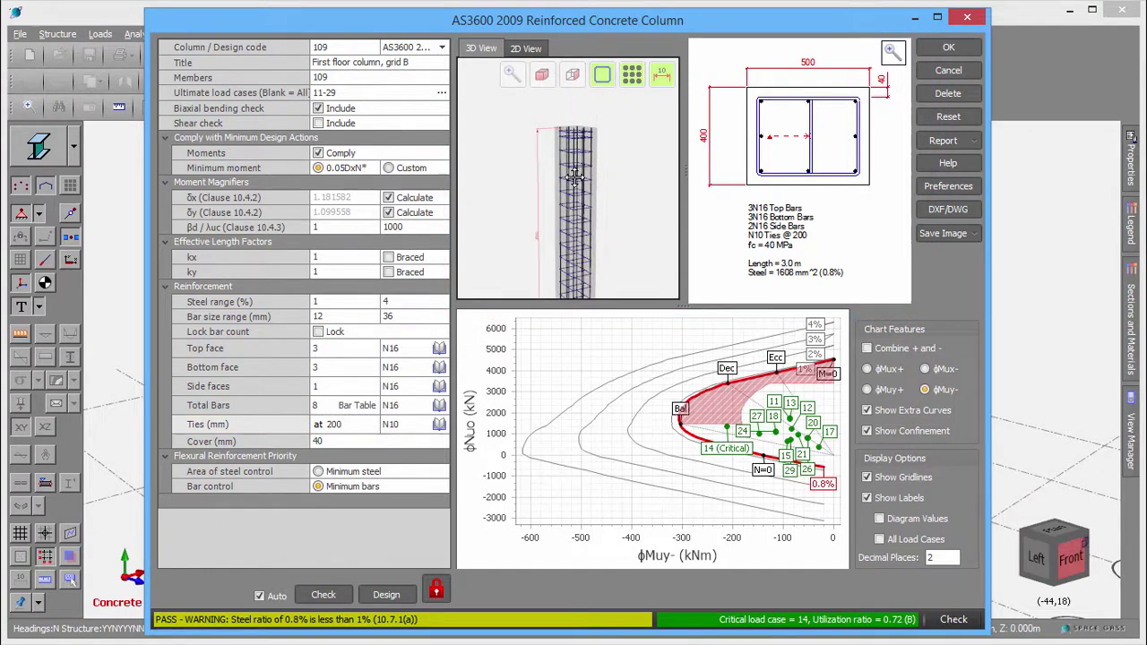
{"action": "scroll", "coordinate": [581, 203], "scroll_direction": "up", "scroll_amount": 2}
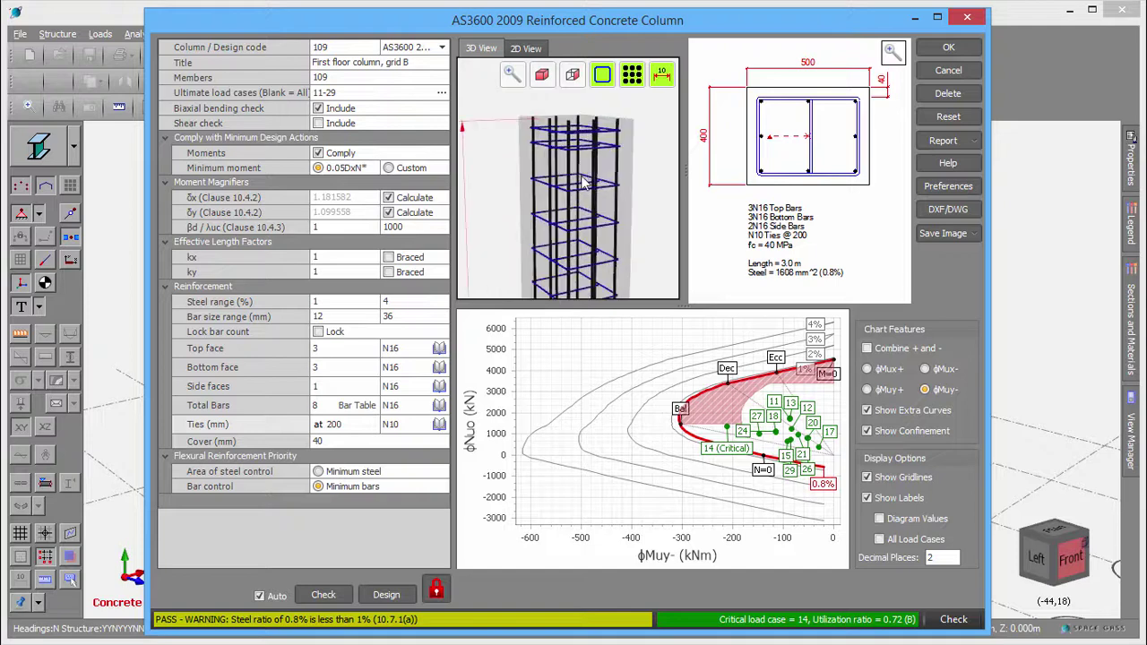
{"action": "left_click_drag", "start_coordinate": [581, 203], "coordinate": [581, 186]}
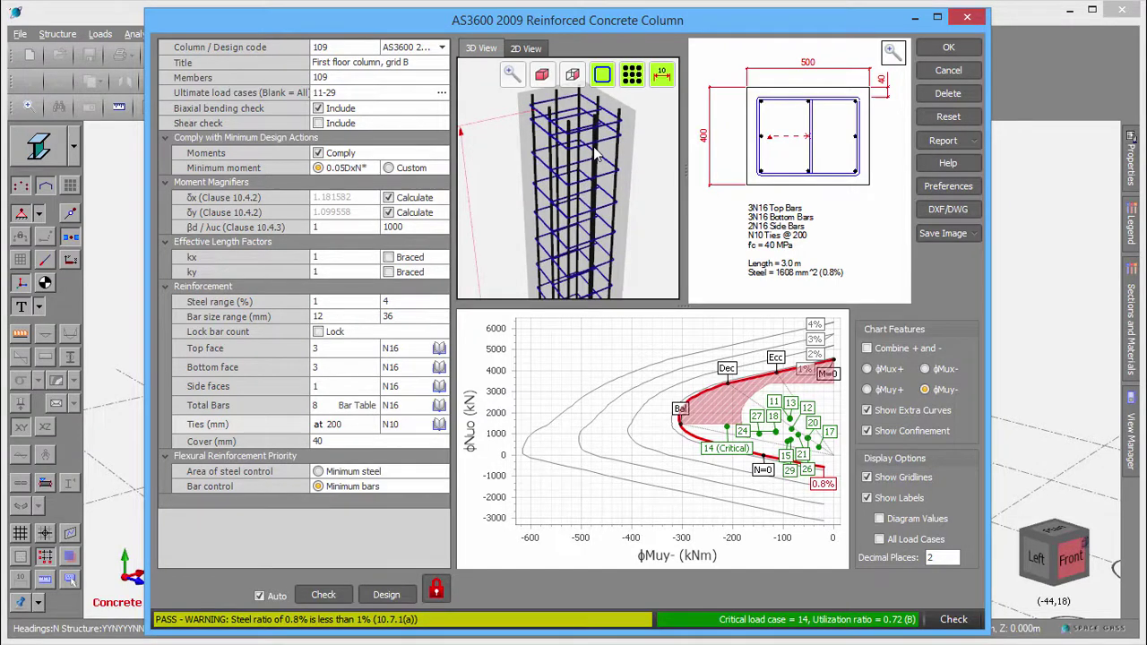
Step: Toggle the ties and longitudinal bars off and back on in the 3D cage
{"action": "left_click", "coordinate": [601, 75]}
{"action": "left_click", "coordinate": [602, 76]}
{"action": "left_click", "coordinate": [632, 78]}
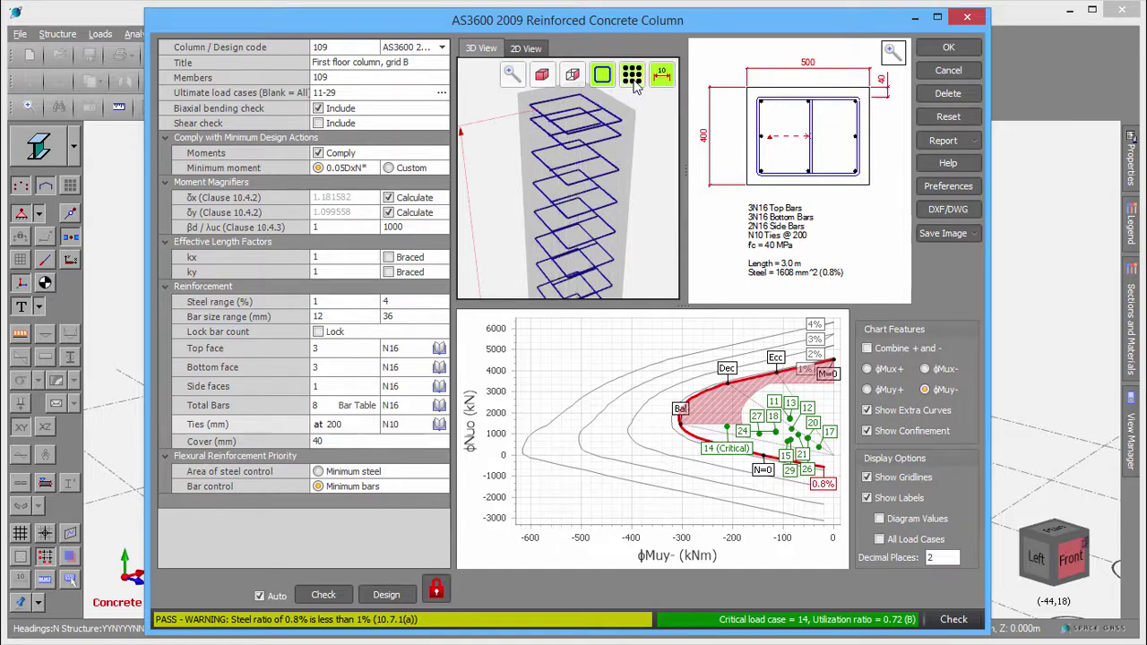
{"action": "left_click", "coordinate": [632, 80]}
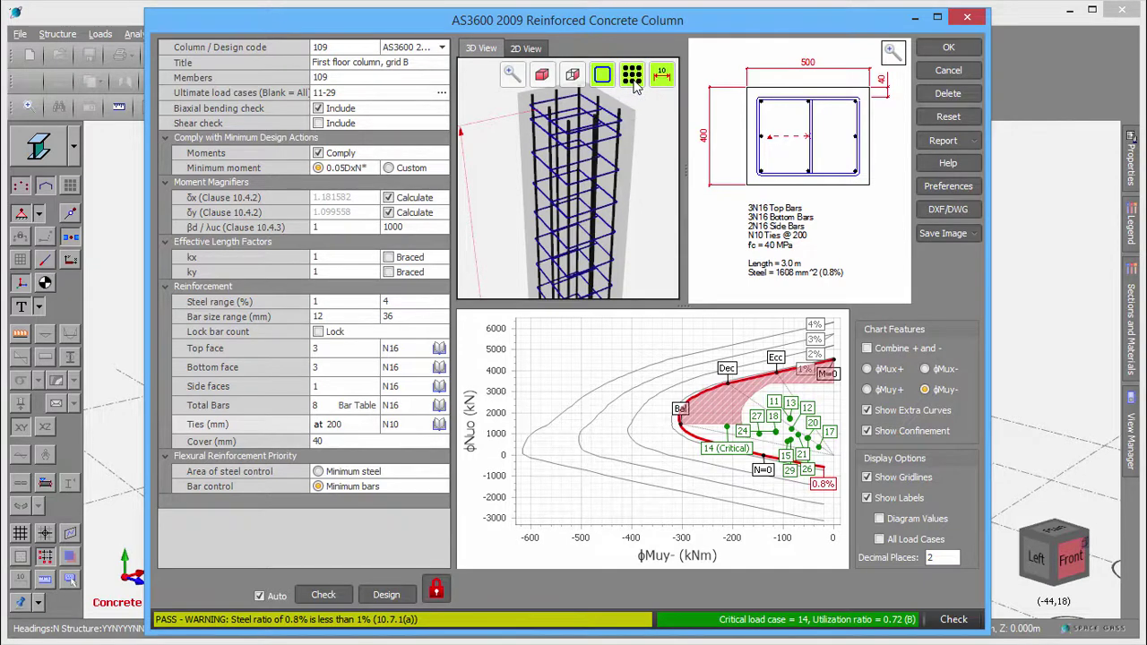
Step: Show column 109 as a 2D elevation zoomed in to the B5 grid label
{"action": "left_click", "coordinate": [520, 47]}
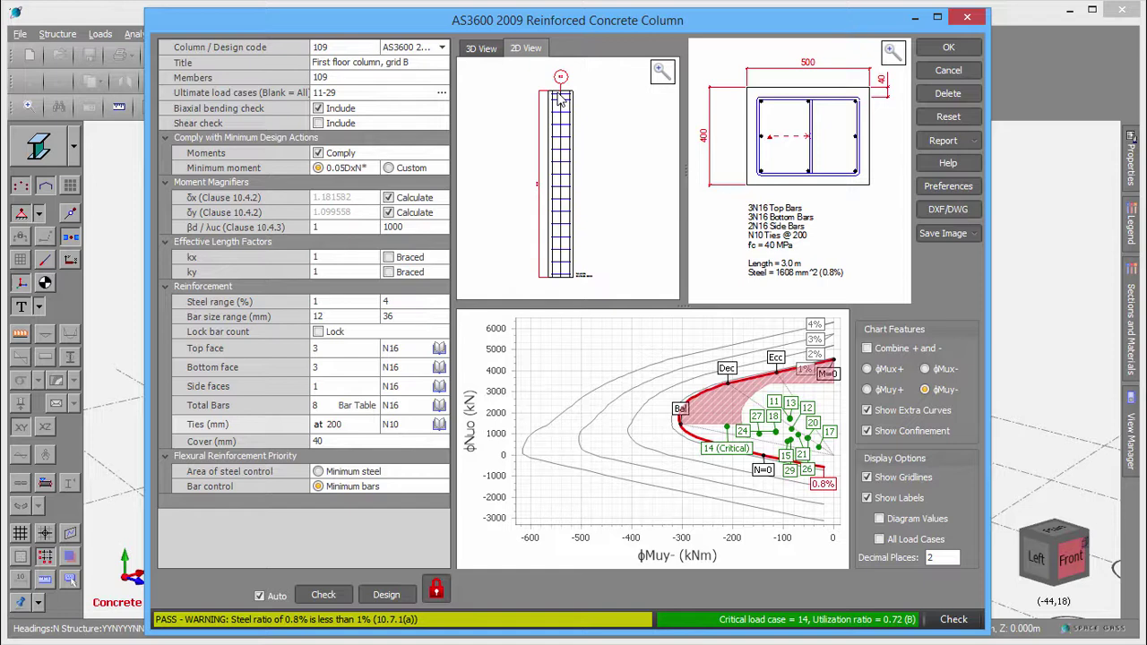
{"action": "scroll", "coordinate": [560, 101], "scroll_direction": "up", "scroll_amount": 2}
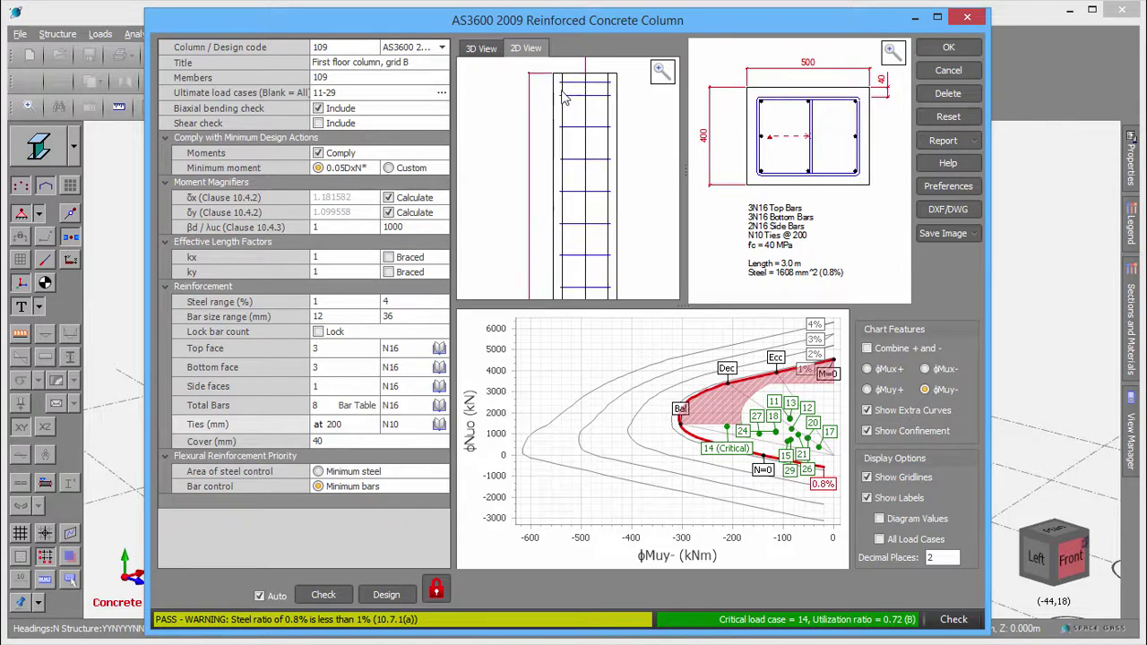
{"action": "scroll", "coordinate": [550, 212], "scroll_direction": "up", "scroll_amount": 2}
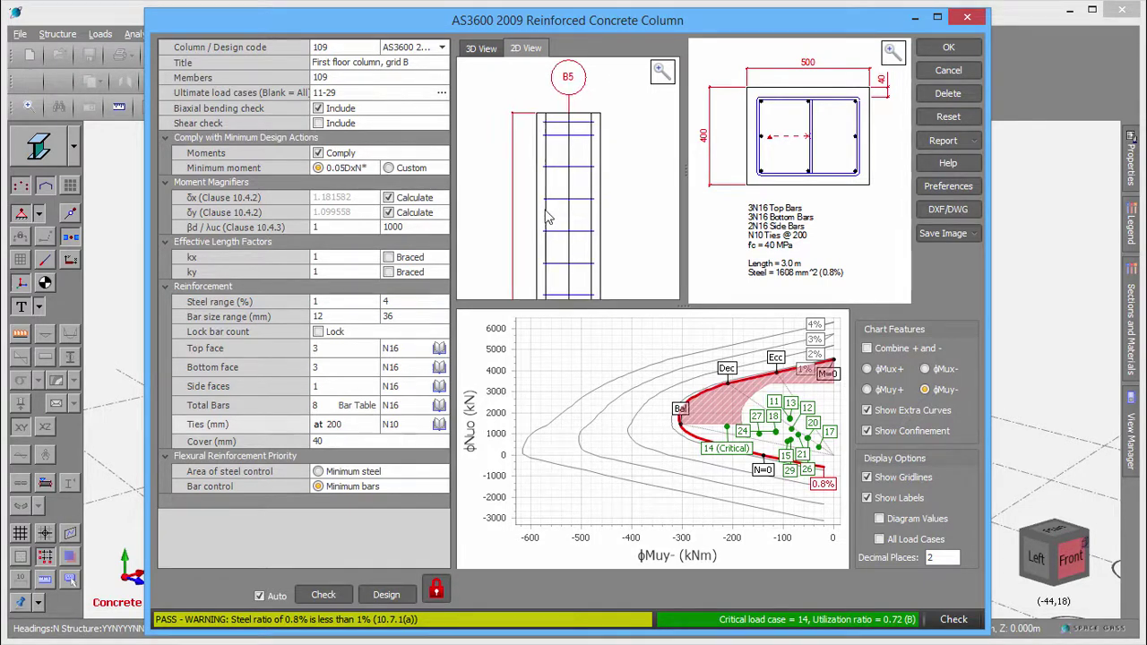
Step: Return to the 3D cage and zoom and pan the ϕMuy- interaction diagram to inspect load points
{"action": "left_click", "coordinate": [482, 52]}
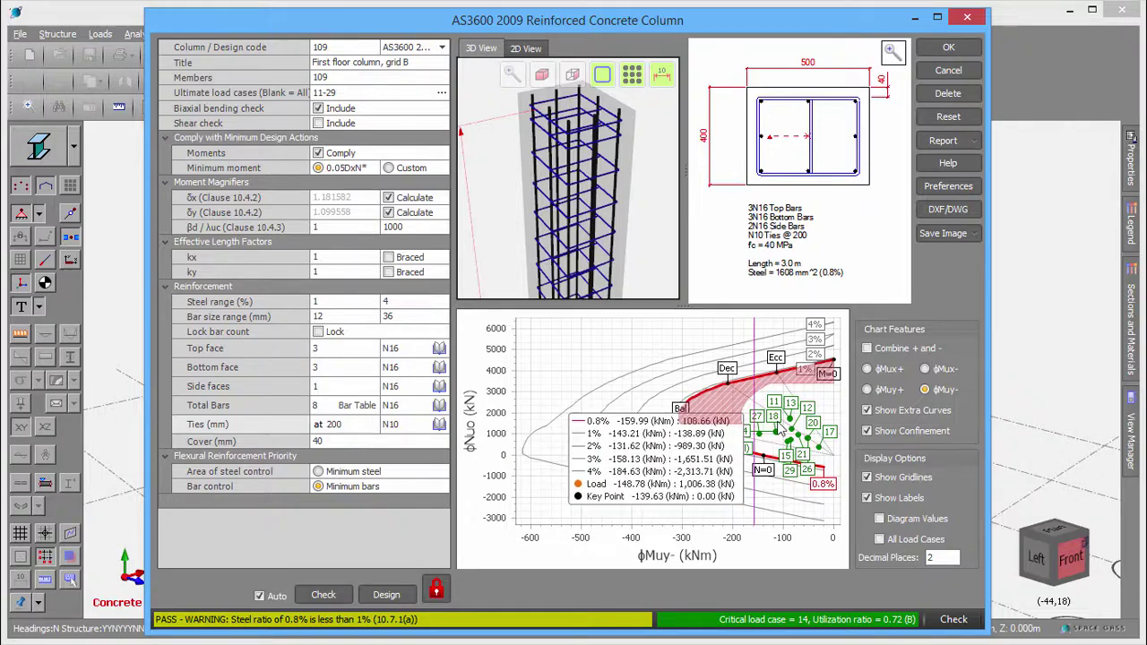
{"action": "mouse_move", "coordinate": [794, 441]}
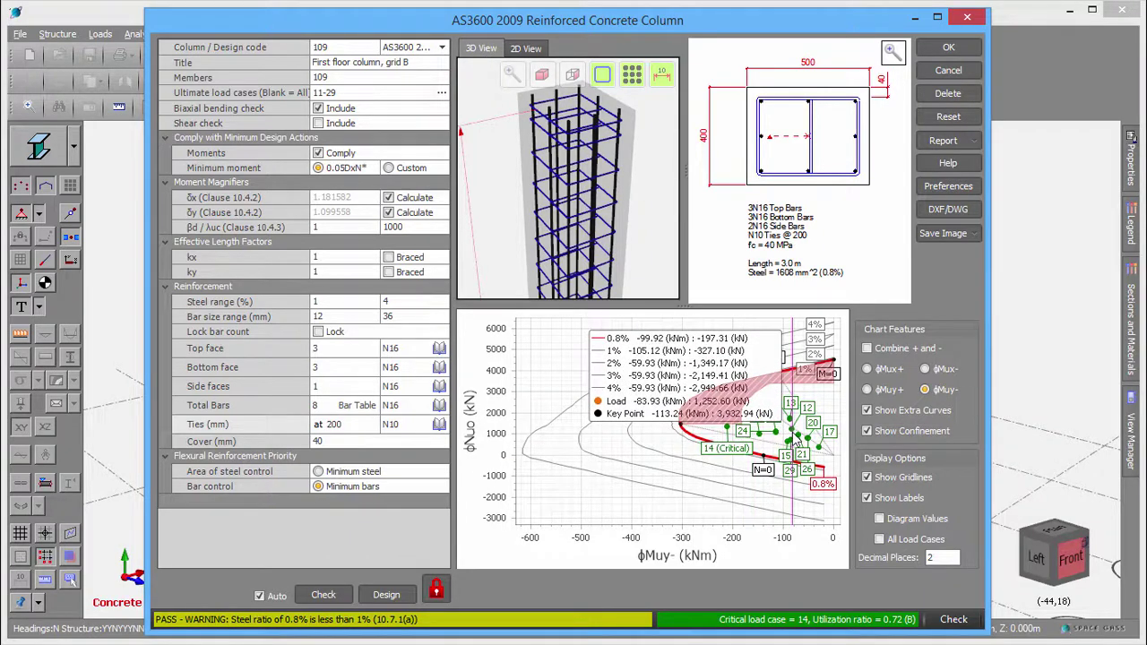
{"action": "scroll", "coordinate": [793, 444], "scroll_direction": "up", "scroll_amount": 5}
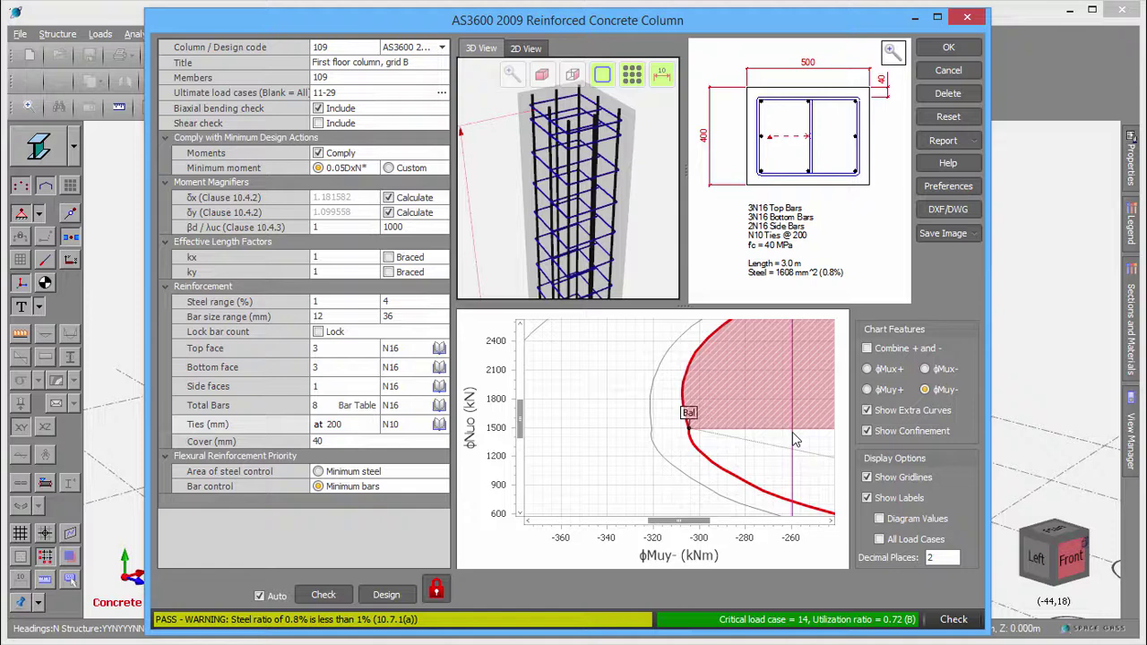
{"action": "left_click_drag", "start_coordinate": [704, 522], "coordinate": [809, 538]}
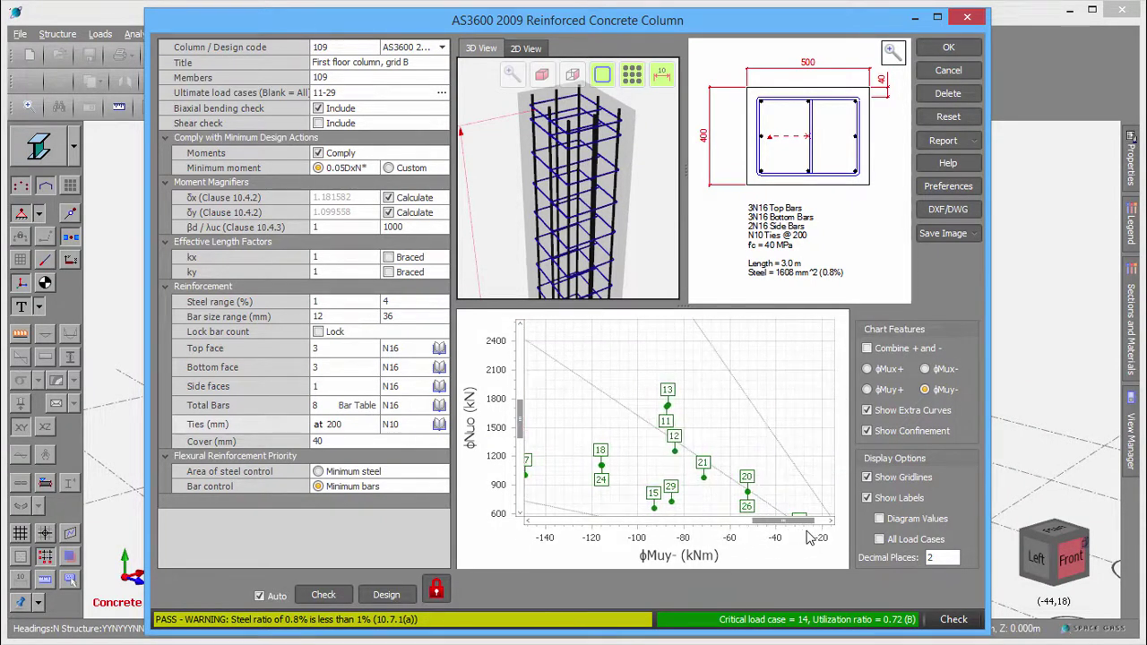
{"action": "scroll", "coordinate": [738, 400], "scroll_direction": "down", "scroll_amount": 2}
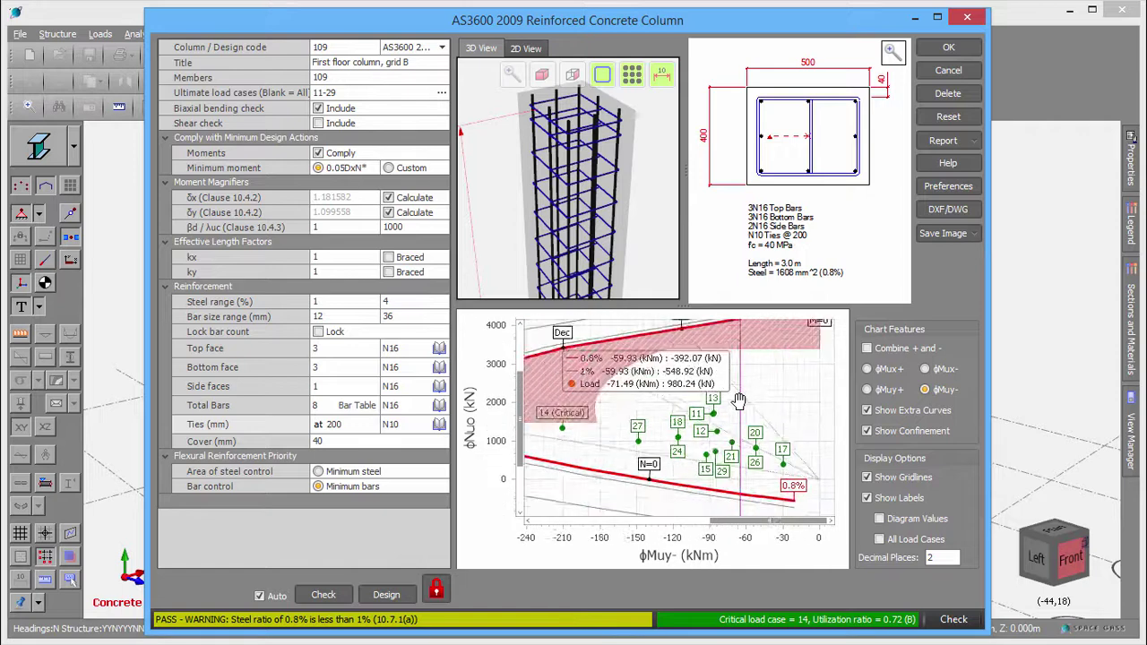
{"action": "scroll", "coordinate": [739, 400], "scroll_direction": "down", "scroll_amount": 2}
{"action": "scroll", "coordinate": [739, 400], "scroll_direction": "down", "scroll_amount": 2}
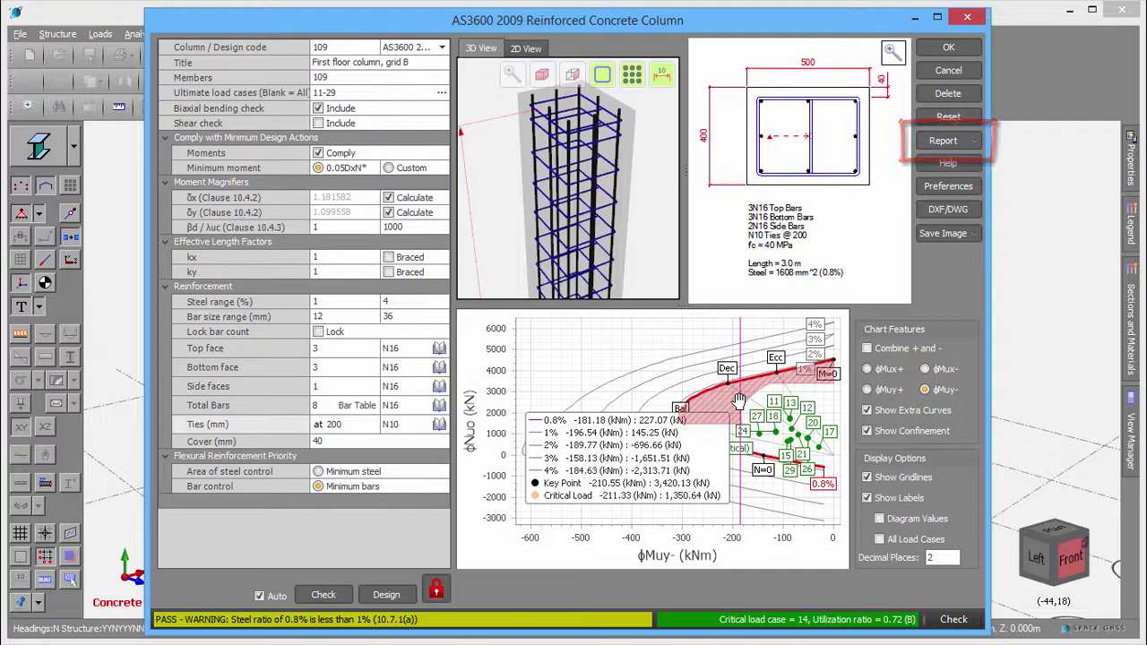
Step: Accept column 109's design and open Design/Check/Manage Concrete Components
{"action": "left_click", "coordinate": [948, 48]}
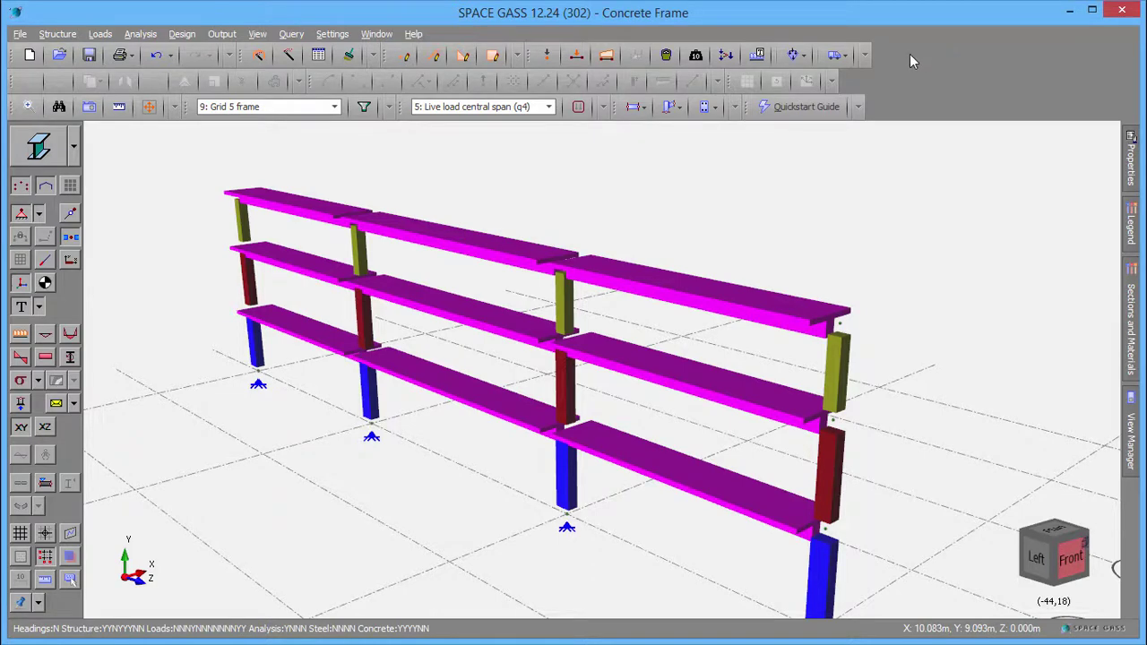
{"action": "left_click", "coordinate": [716, 107]}
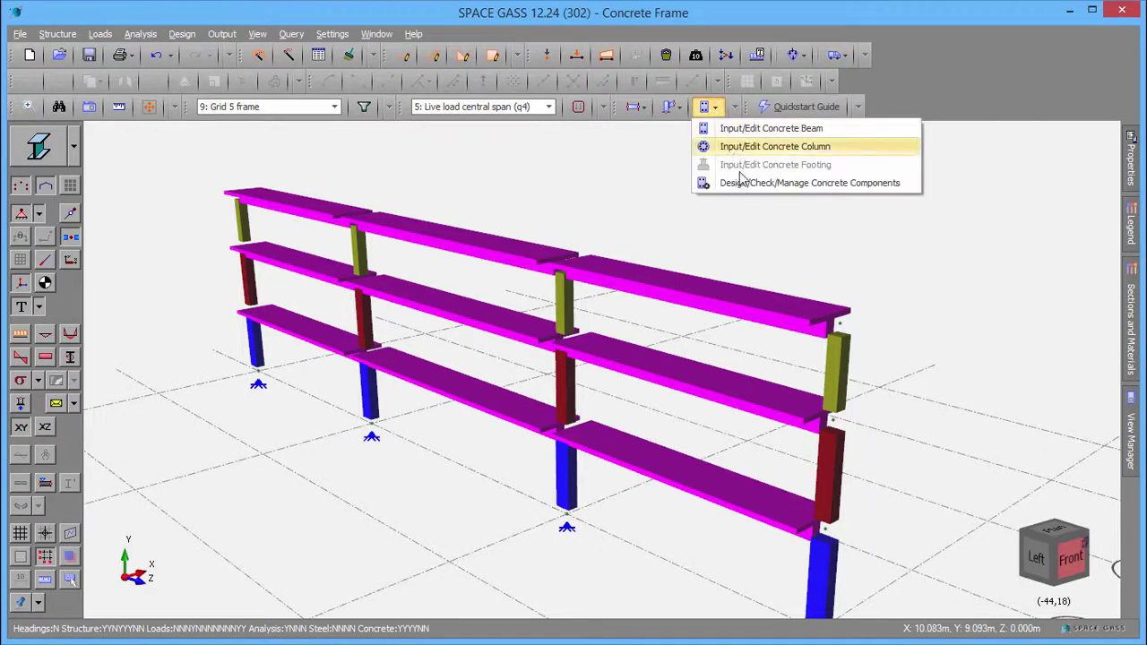
{"action": "left_click", "coordinate": [744, 182]}
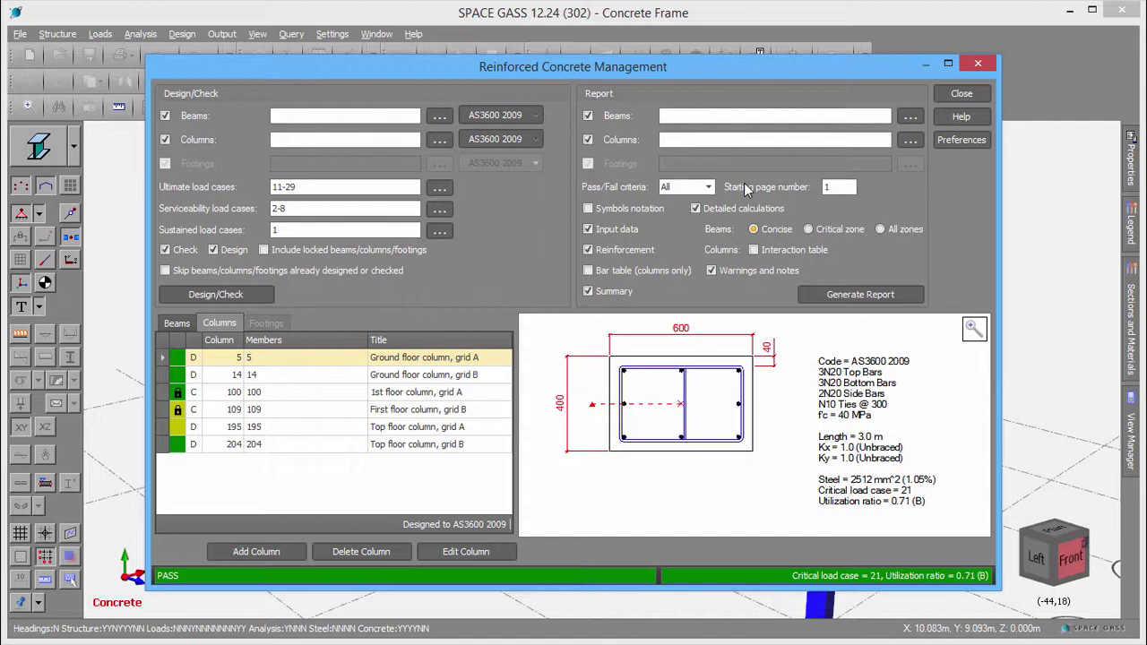
Step: Preview the 2nd floor and top floor beams' design results in the Beams list
{"action": "left_click", "coordinate": [178, 324]}
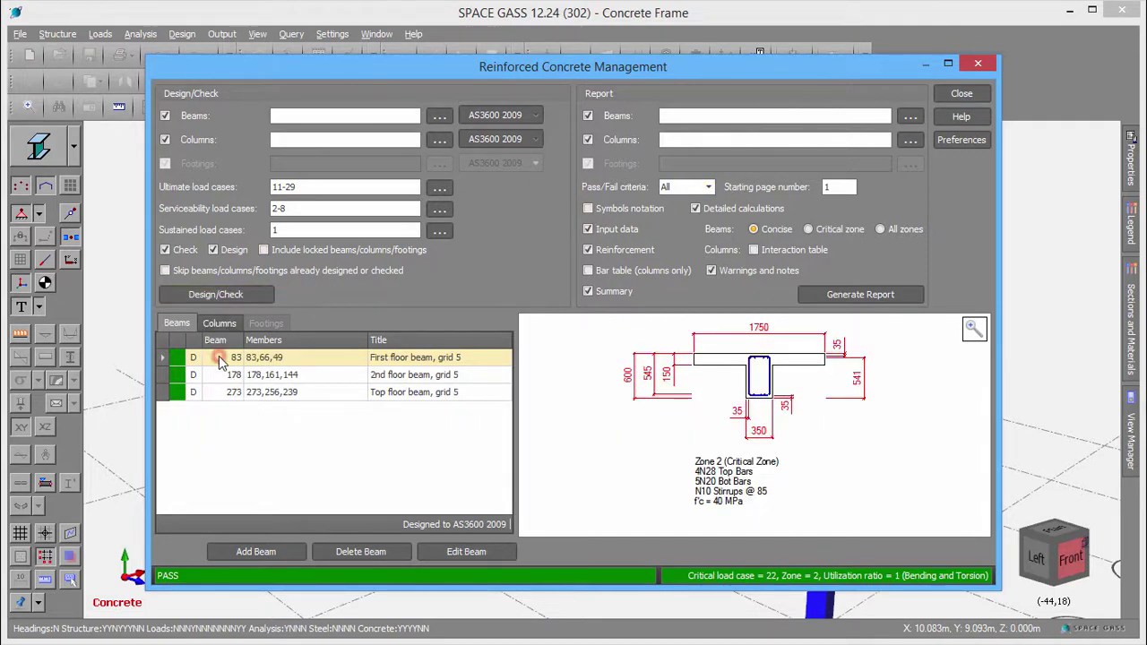
{"action": "key", "text": "Down"}
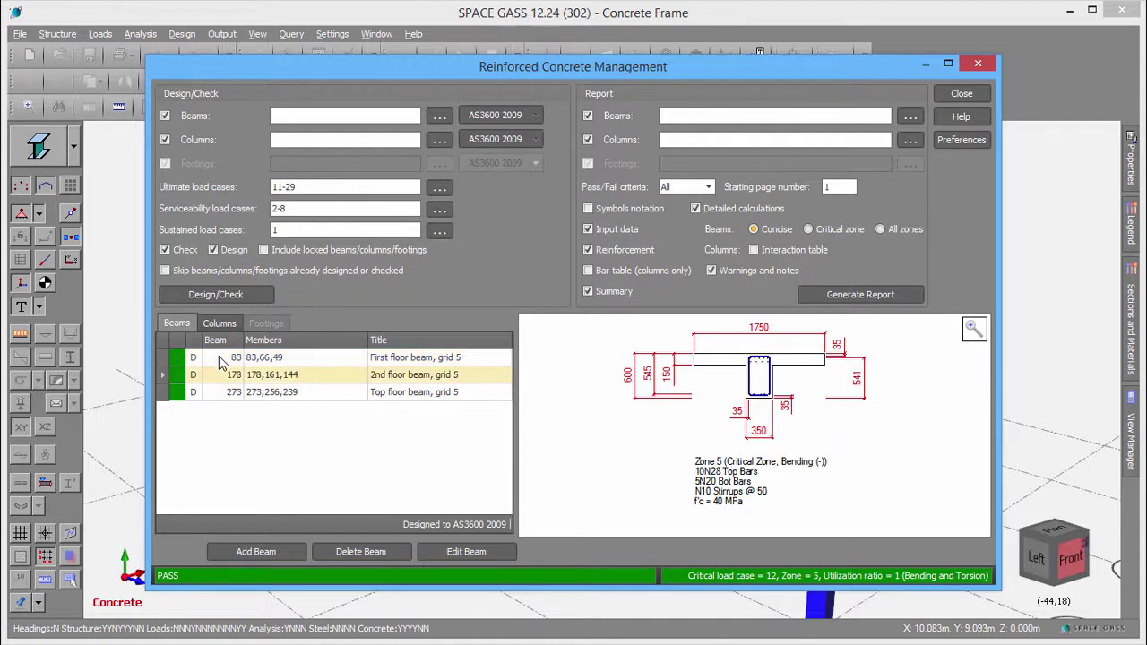
{"action": "key", "text": "Down"}
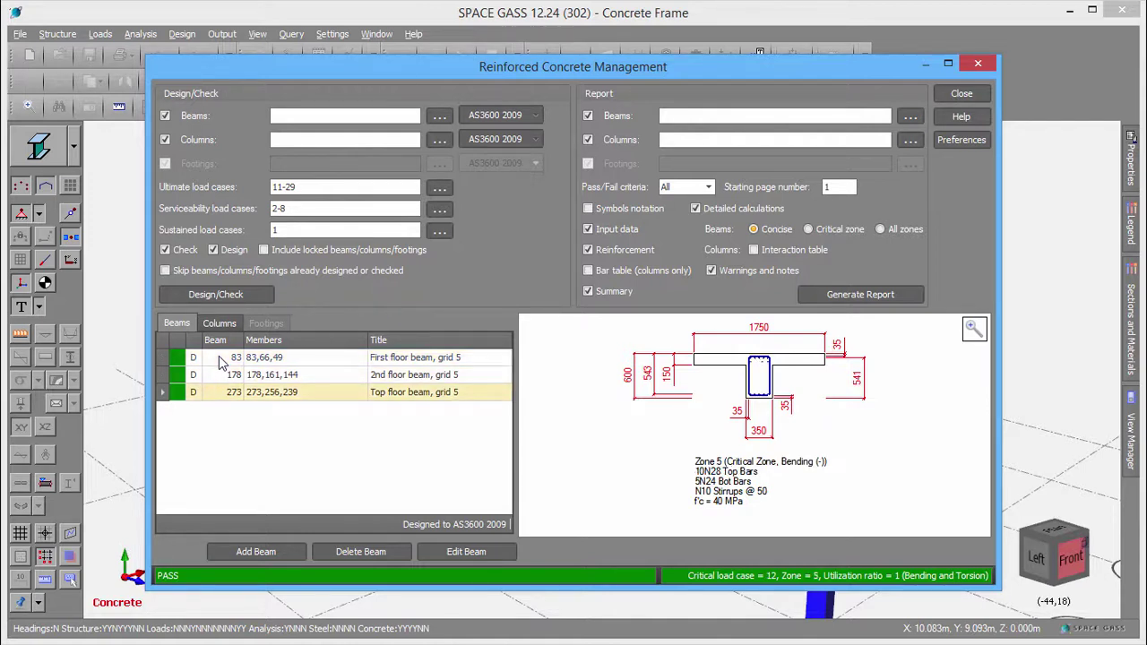
Step: Step through each column's result down to column 204, then open column 14's full design
{"action": "left_click", "coordinate": [228, 324]}
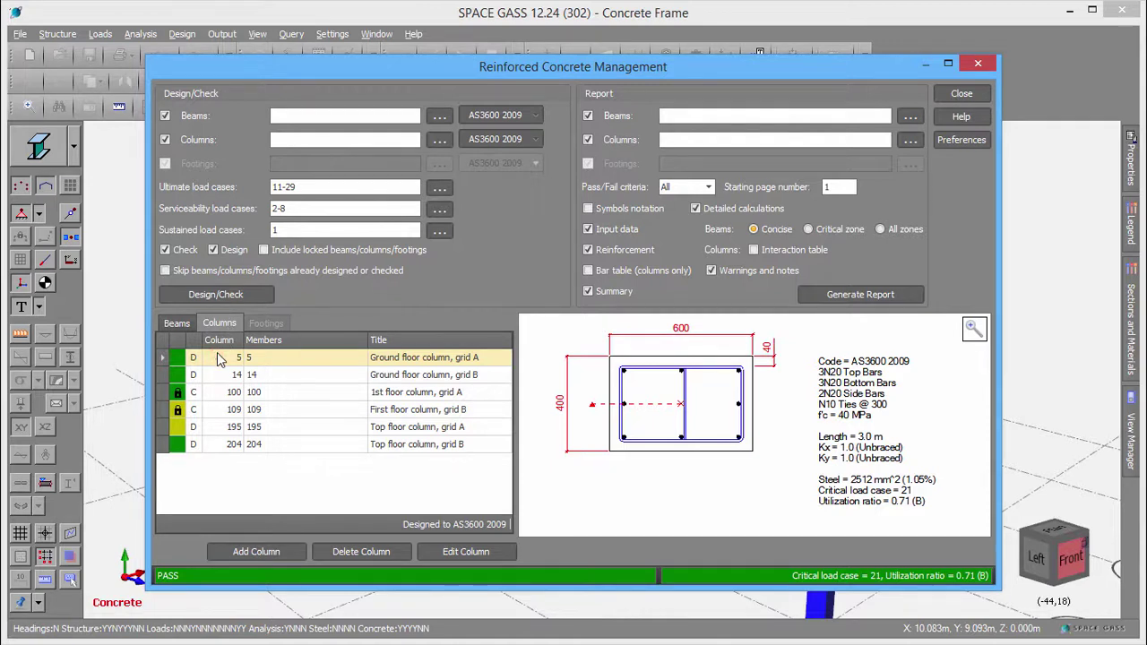
{"action": "key", "text": "Down"}
{"action": "key", "text": "Down"}
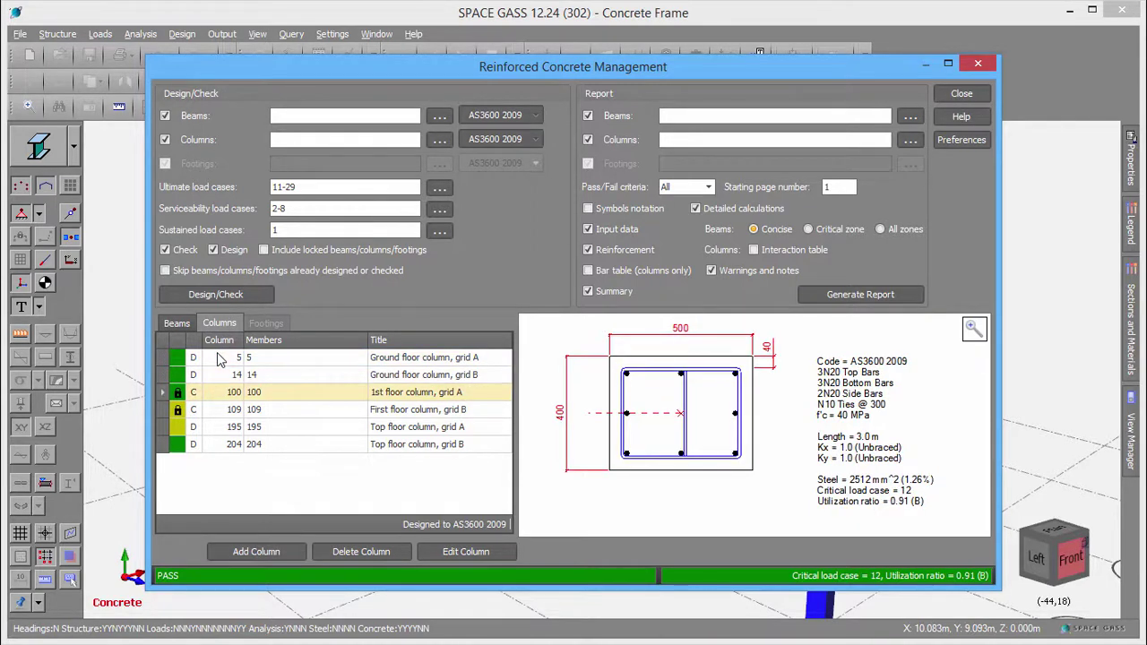
{"action": "key", "text": "Down"}
{"action": "key", "text": "Down"}
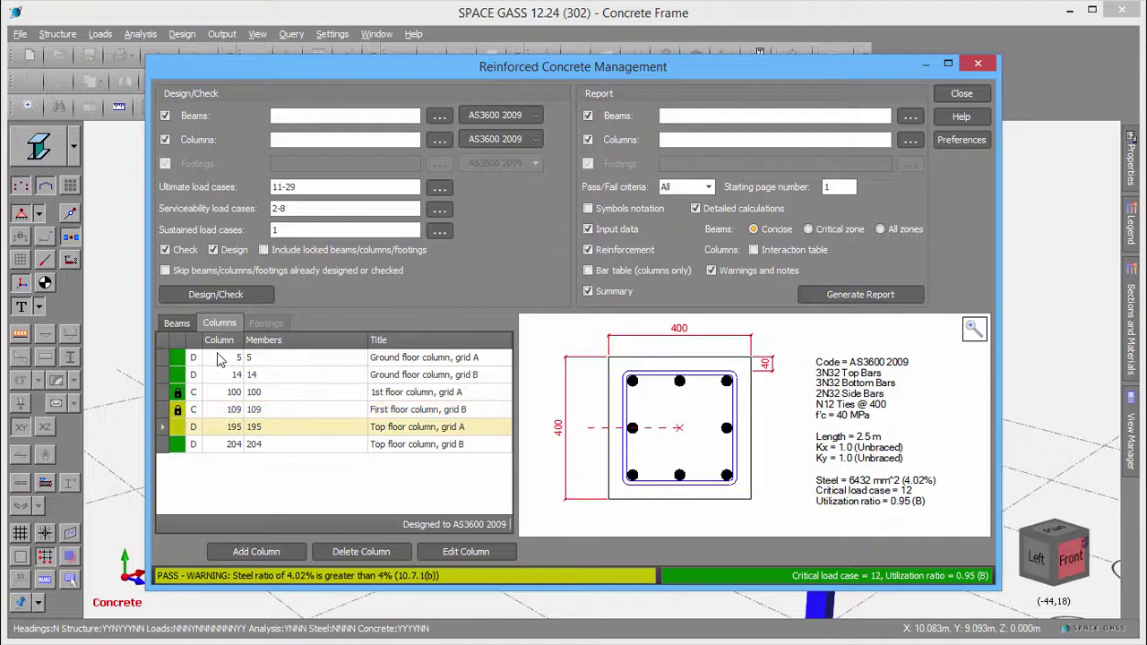
{"action": "key", "text": "Down"}
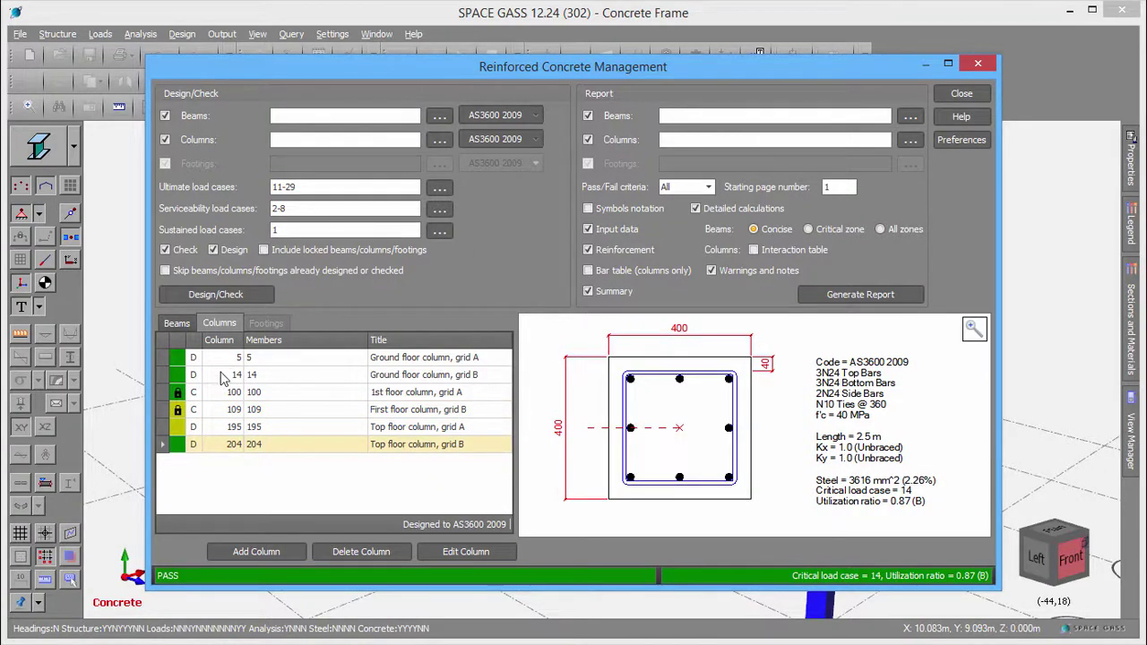
{"action": "double_click", "coordinate": [225, 376]}
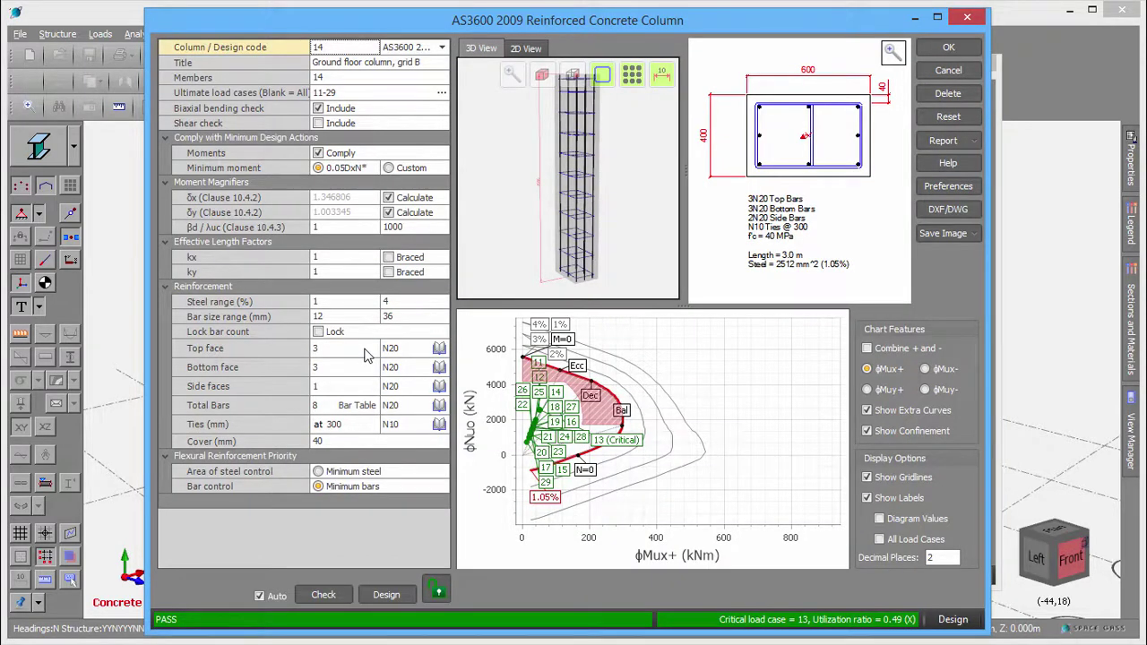
Step: Cancel column 14's design unchanged and keep column 109 locked as check-only
{"action": "left_click", "coordinate": [945, 69]}
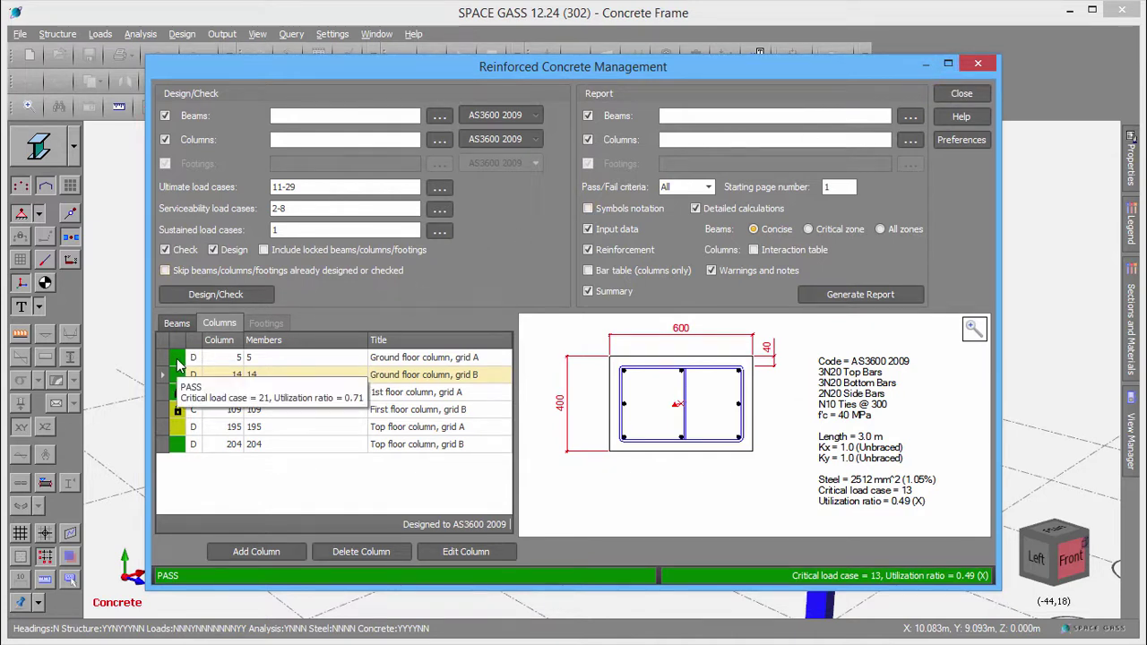
{"action": "mouse_move", "coordinate": [177, 410]}
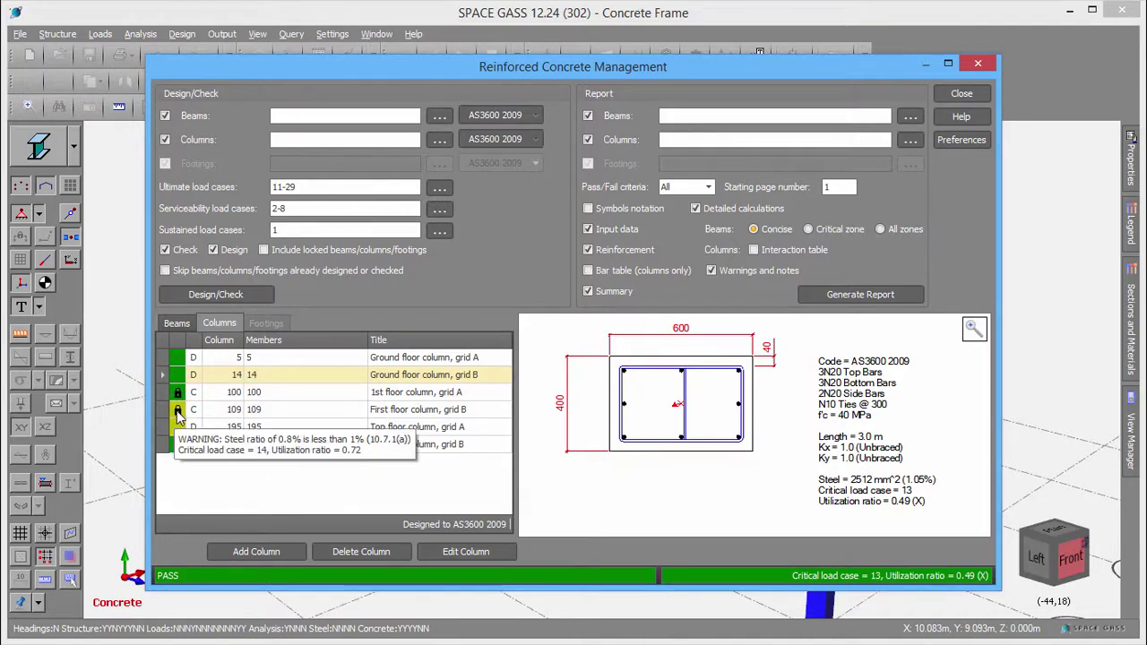
{"action": "left_click", "coordinate": [177, 410]}
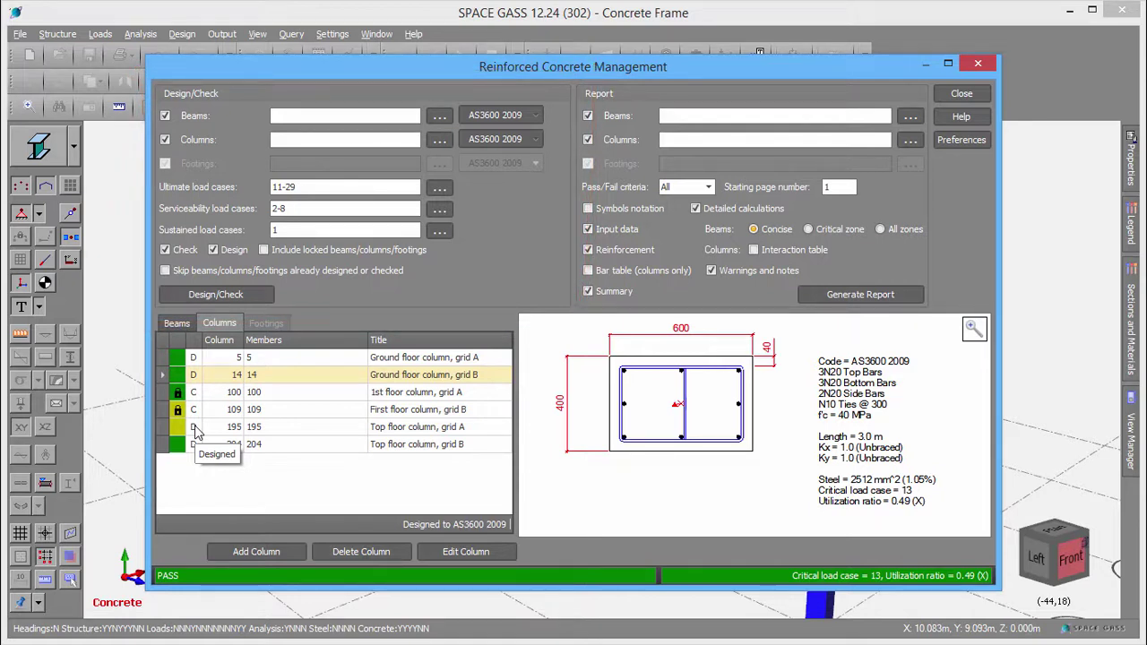
Step: Run Design/Check on all concrete members and acknowledge the 'All members passed' message
{"action": "left_click", "coordinate": [221, 297]}
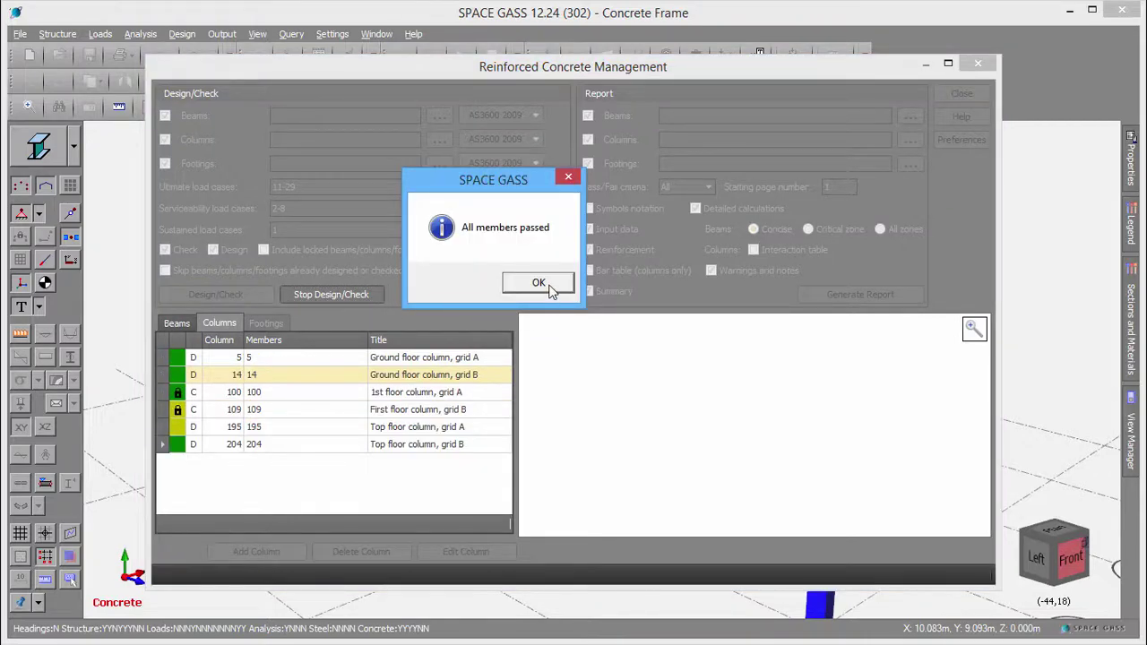
{"action": "left_click", "coordinate": [543, 284]}
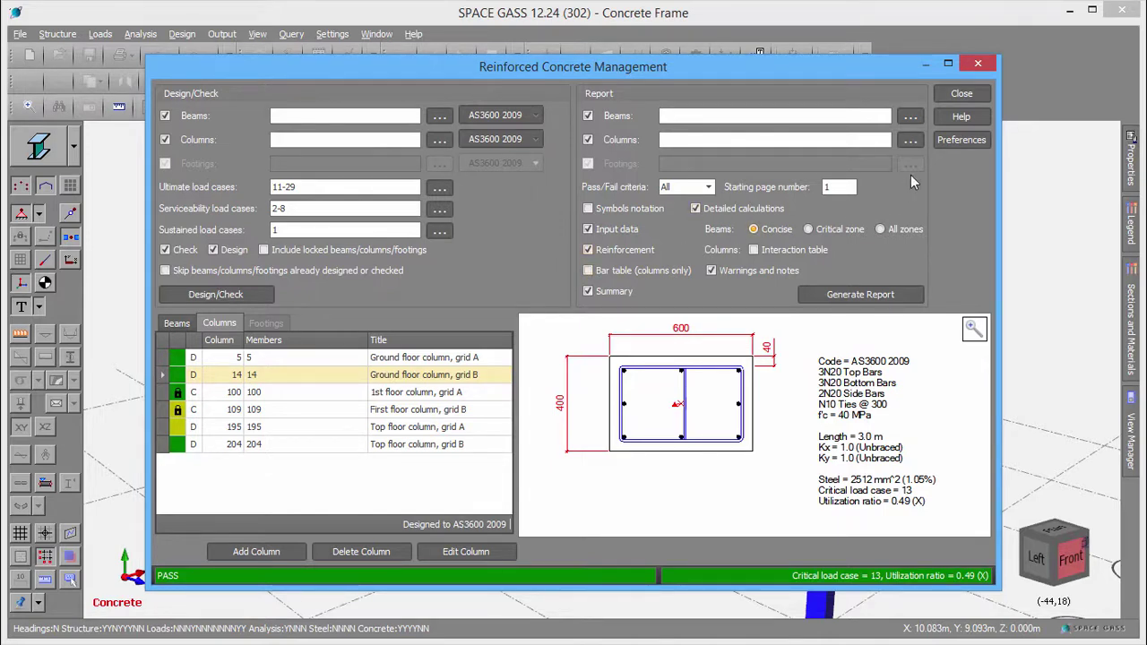
{"action": "left_click", "coordinate": [957, 141]}
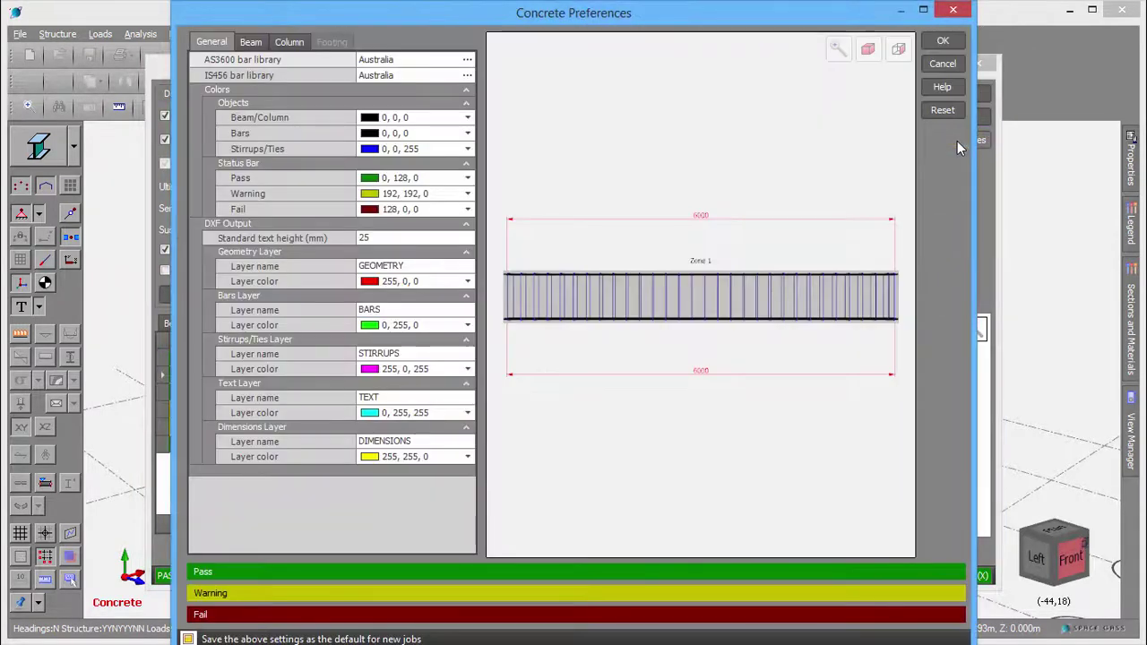
{"action": "left_click", "coordinate": [251, 42]}
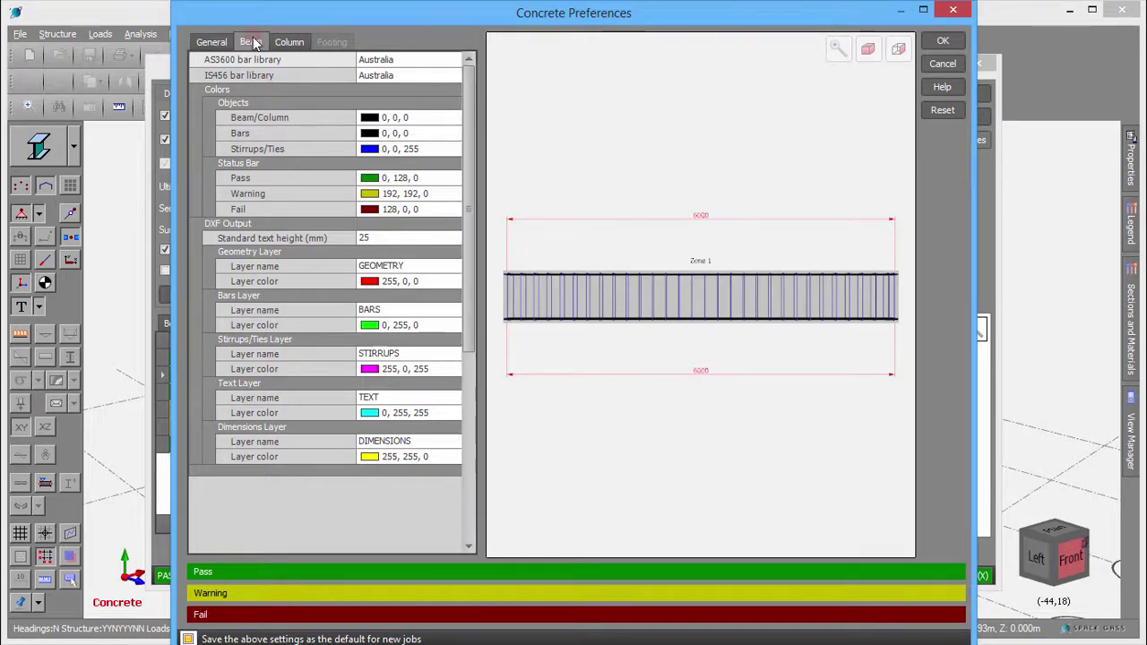
{"action": "left_click", "coordinate": [287, 42]}
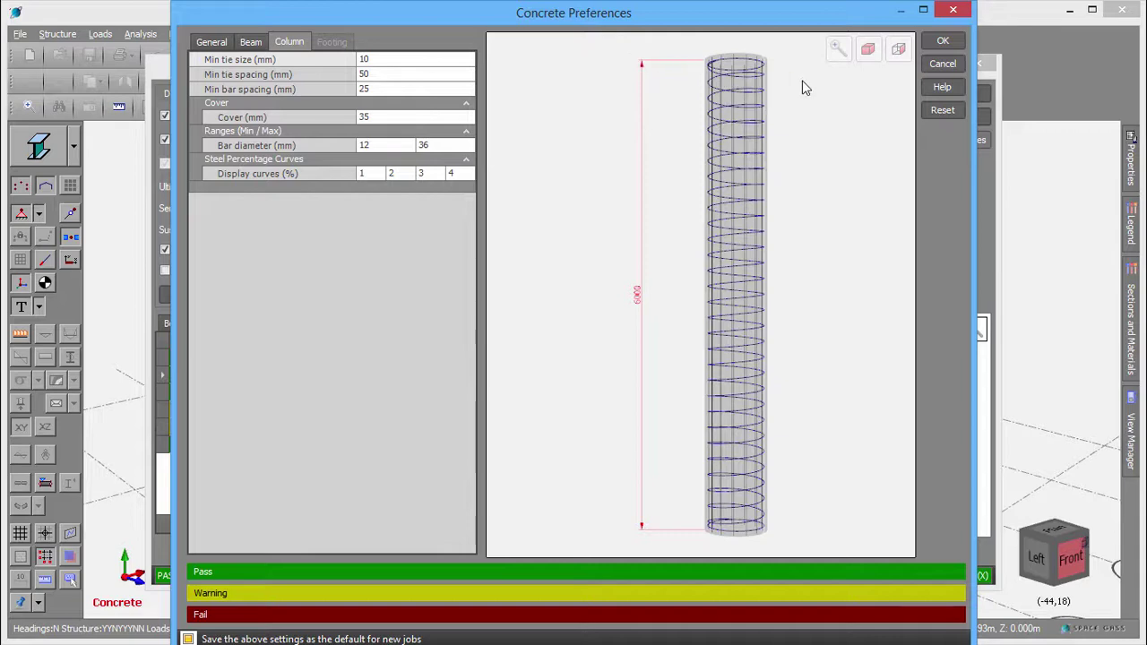
{"action": "left_click", "coordinate": [936, 66]}
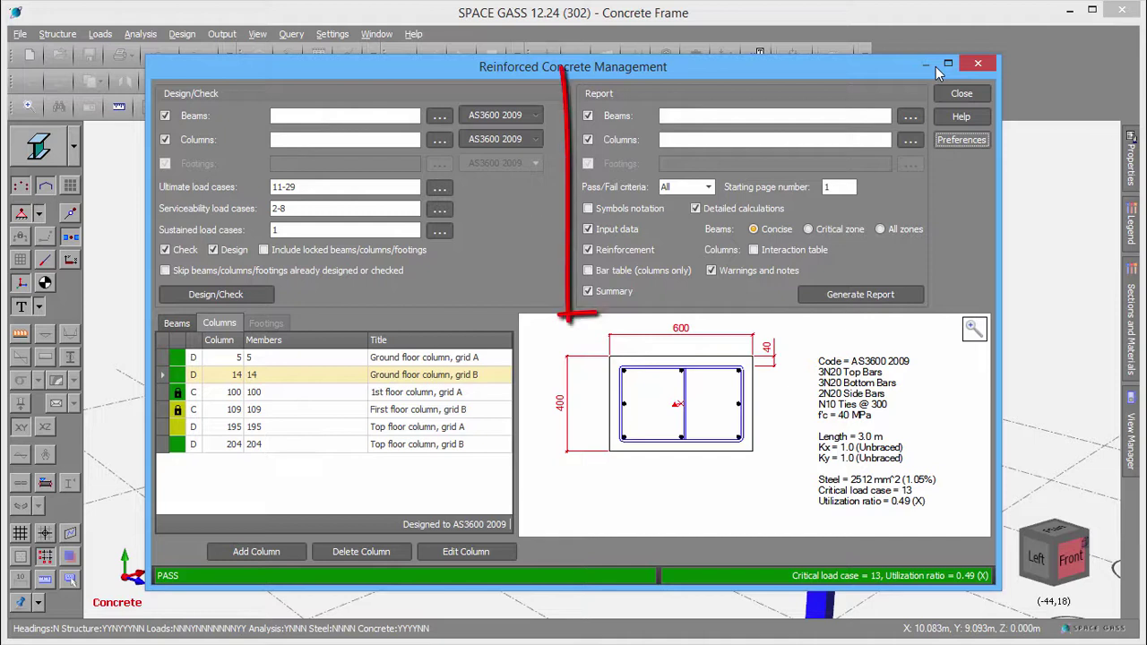
Step: Generate the concrete design report with column interaction tables included
{"action": "left_click", "coordinate": [753, 249]}
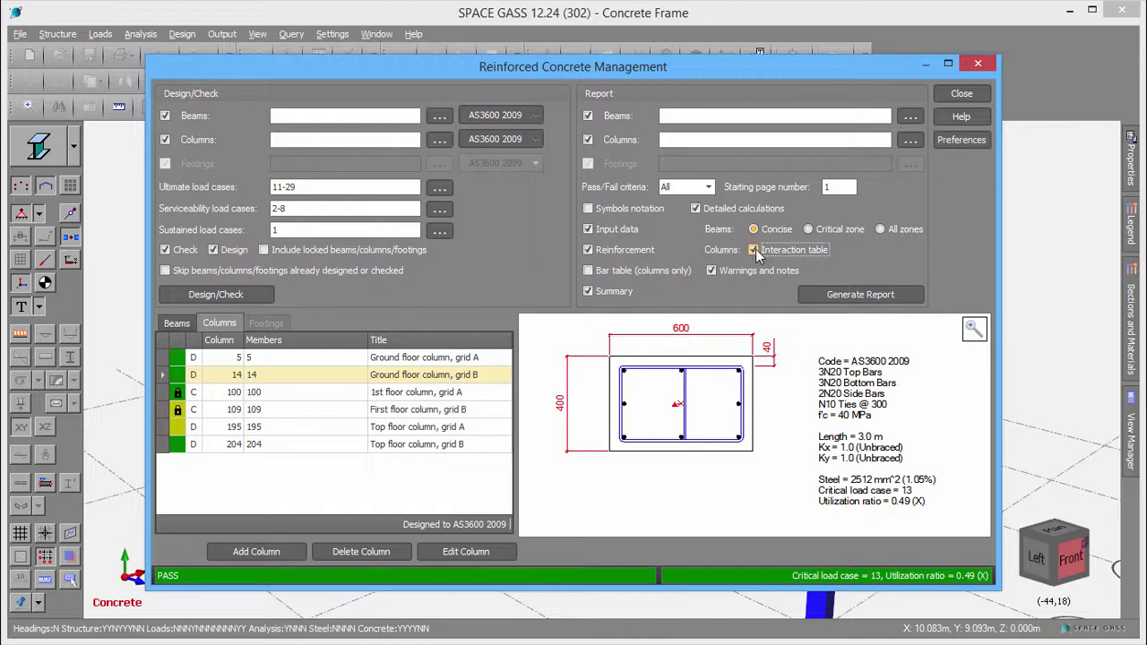
{"action": "left_click", "coordinate": [856, 296]}
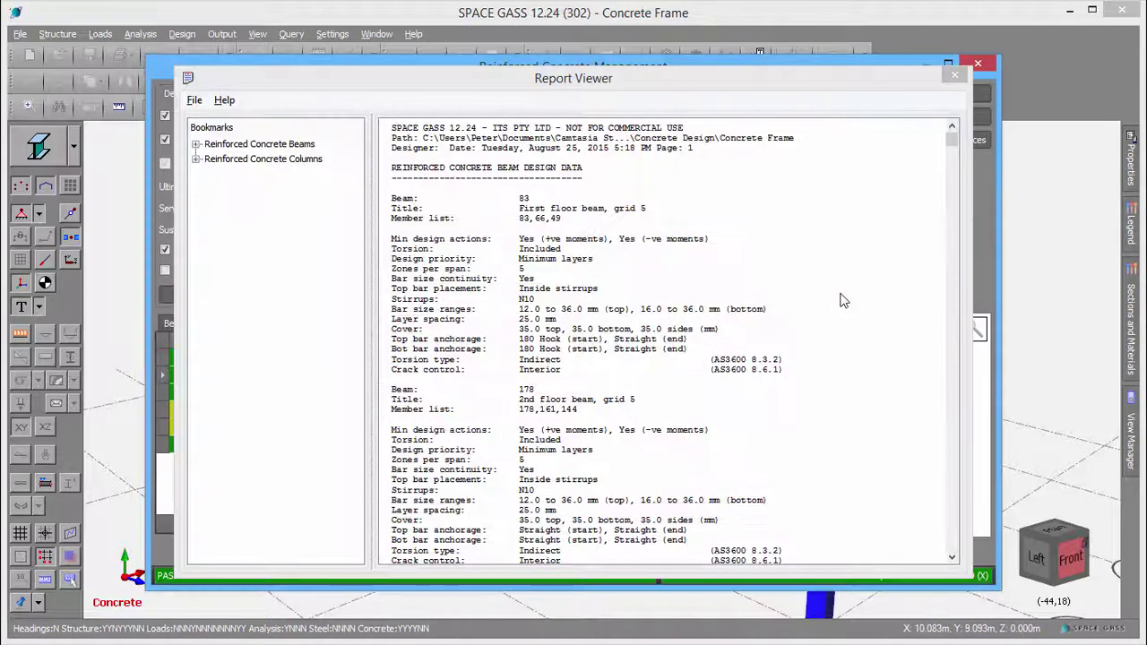
{"action": "left_click_drag", "start_coordinate": [952, 142], "coordinate": [960, 221]}
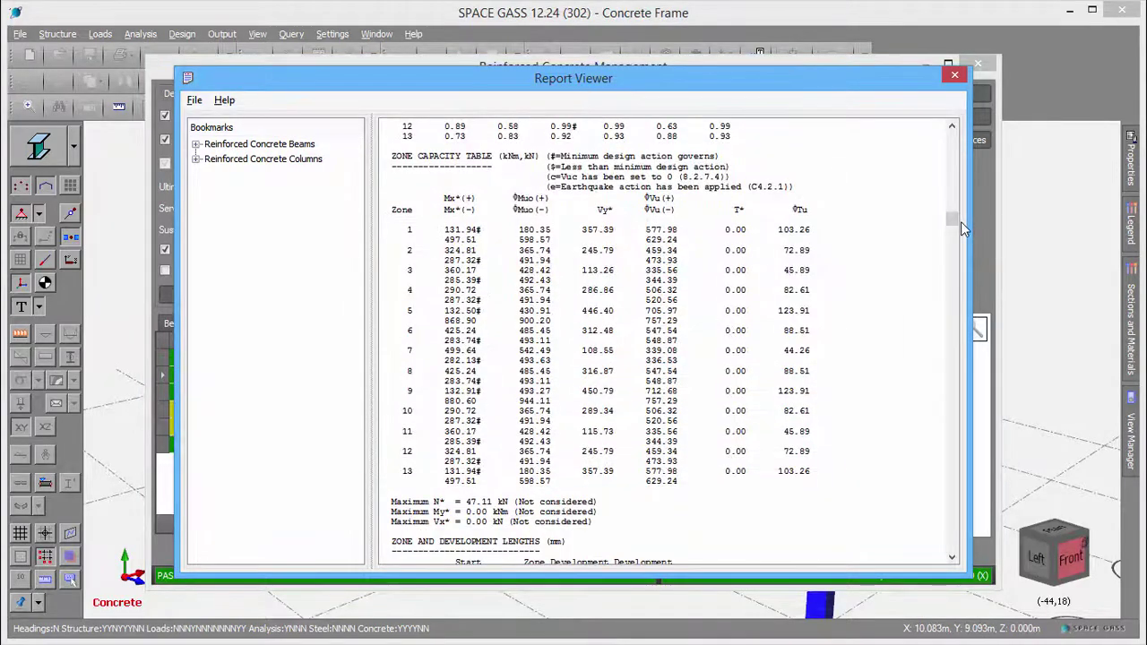
Step: Browse the beam sections: Beam 178 reinforcement and Beam 273 detailed calculations
{"action": "left_click", "coordinate": [195, 144]}
{"action": "left_click", "coordinate": [210, 174]}
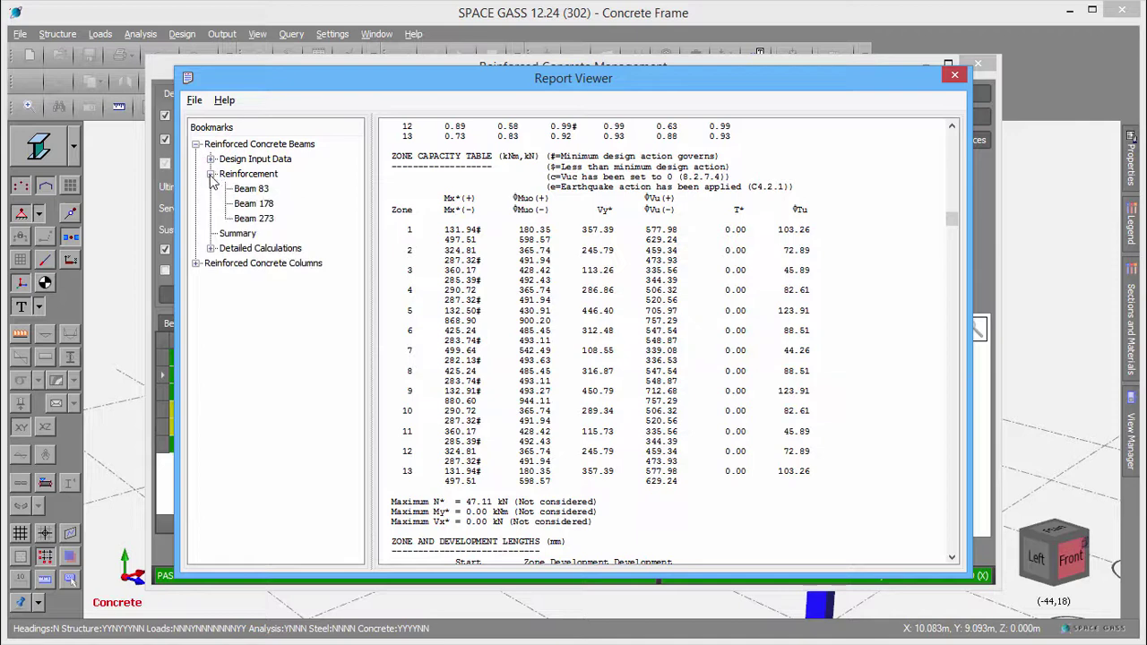
{"action": "left_click", "coordinate": [241, 207]}
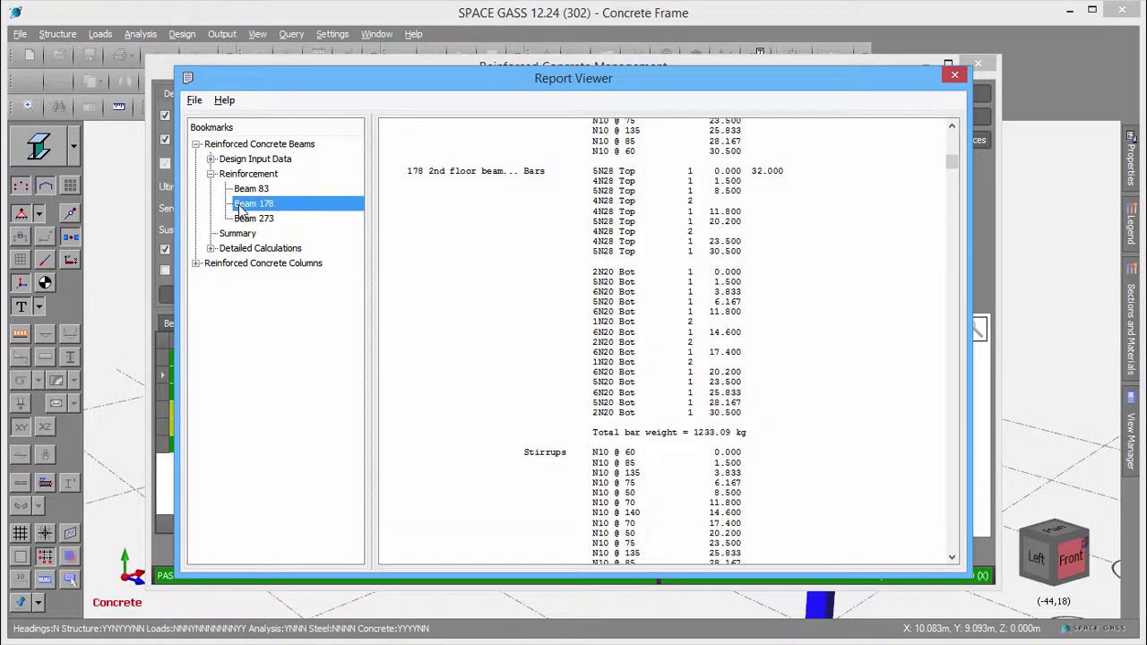
{"action": "left_click", "coordinate": [210, 249]}
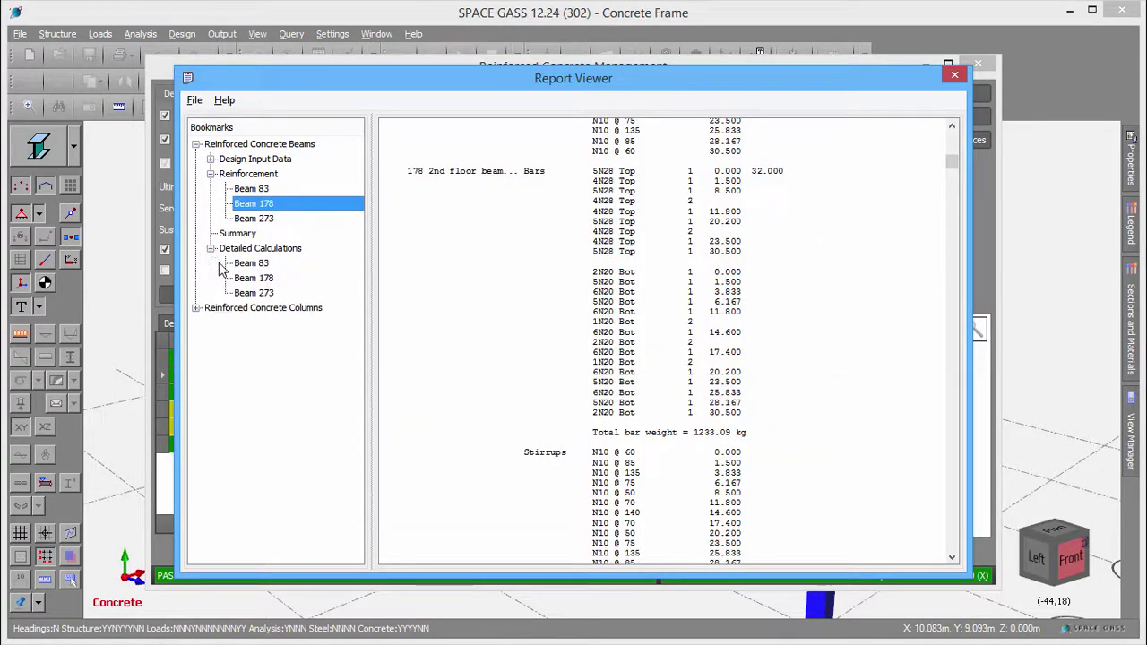
{"action": "left_click", "coordinate": [242, 294]}
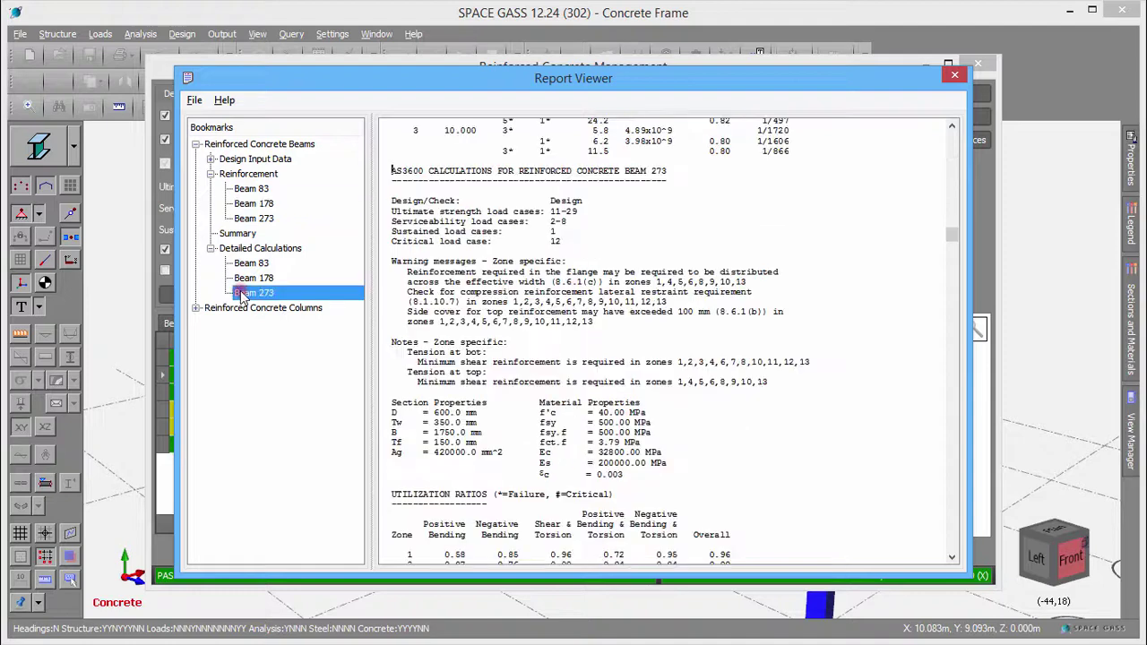
Step: Browse Column 14 reinforcement, the column summary and Column 100 calculations, then close the report
{"action": "left_click", "coordinate": [195, 308]}
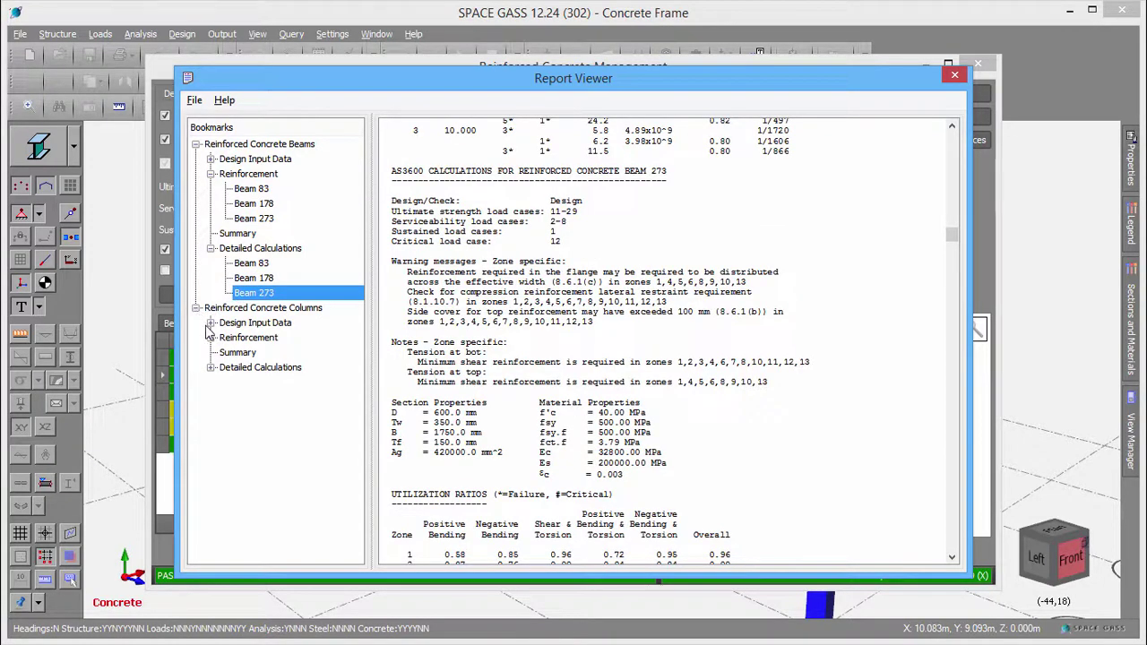
{"action": "left_click", "coordinate": [211, 338]}
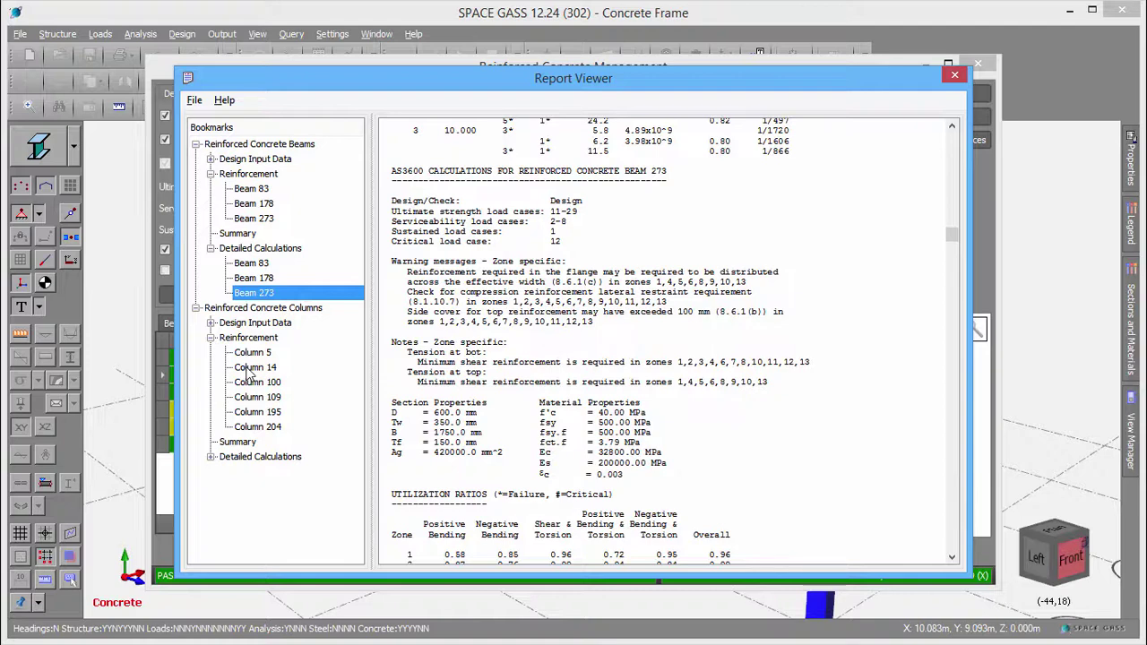
{"action": "left_click", "coordinate": [244, 367]}
{"action": "left_click", "coordinate": [235, 442]}
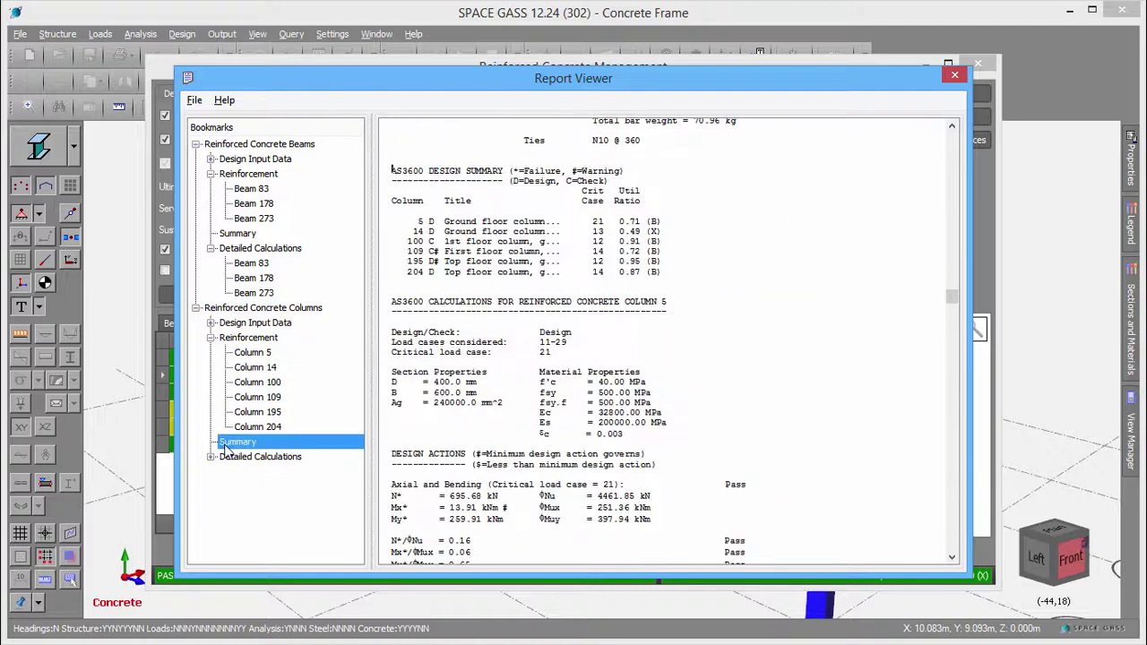
{"action": "left_click", "coordinate": [211, 458]}
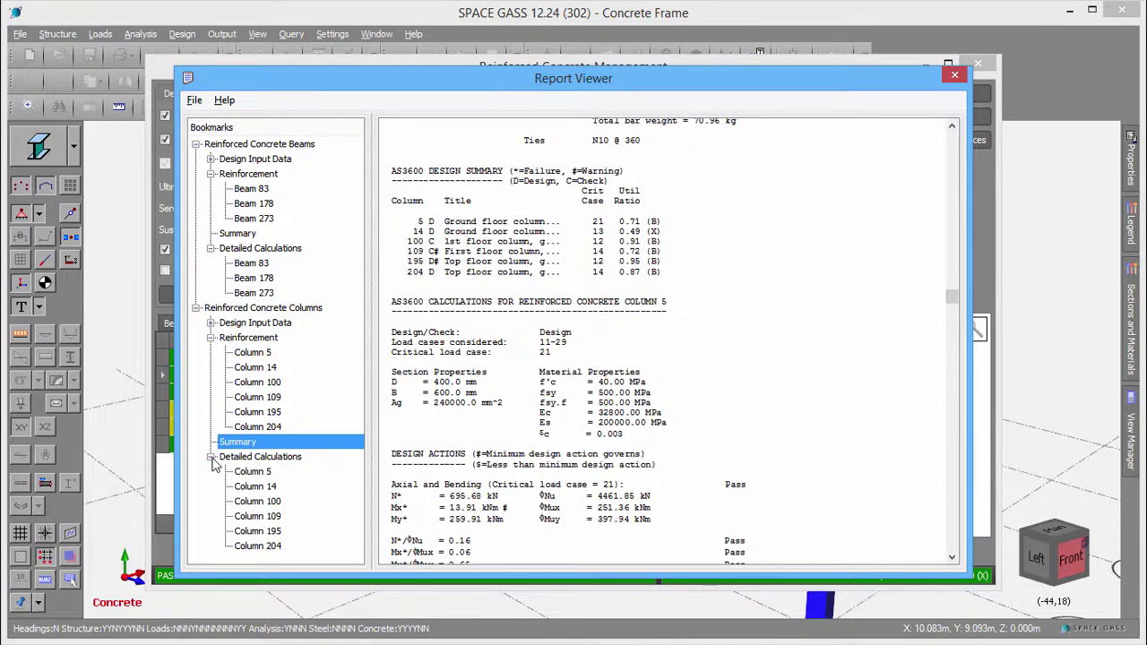
{"action": "left_click", "coordinate": [241, 502]}
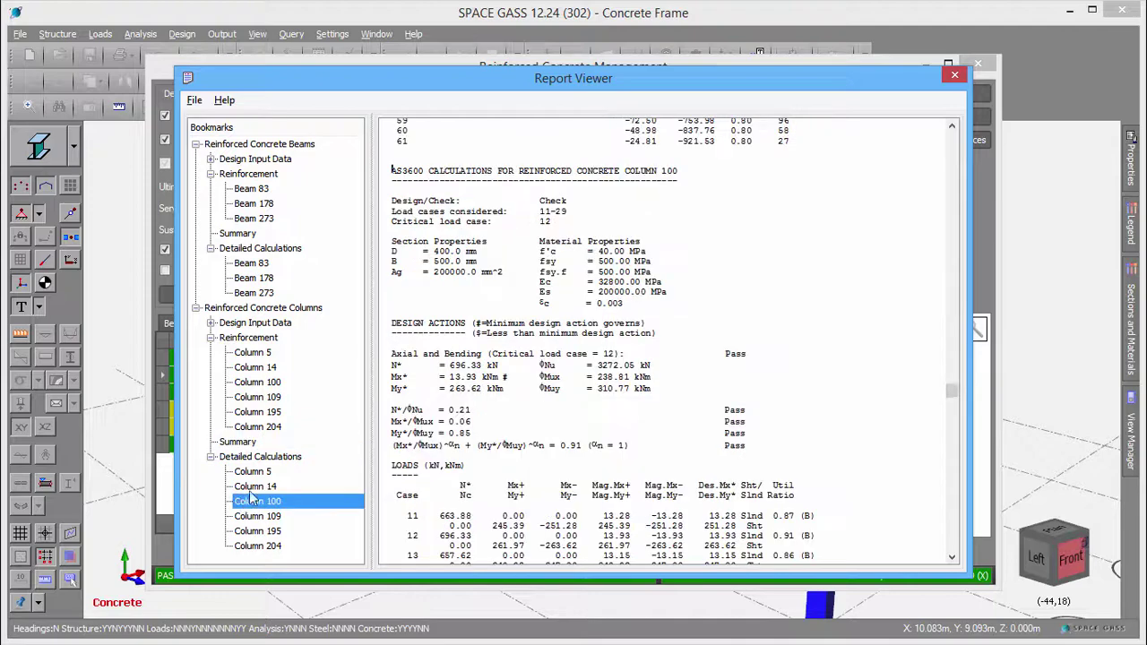
{"action": "left_click", "coordinate": [955, 75]}
Step: Close Reinforced Concrete Management to return to the frame's 3D view
{"action": "left_click", "coordinate": [960, 95]}
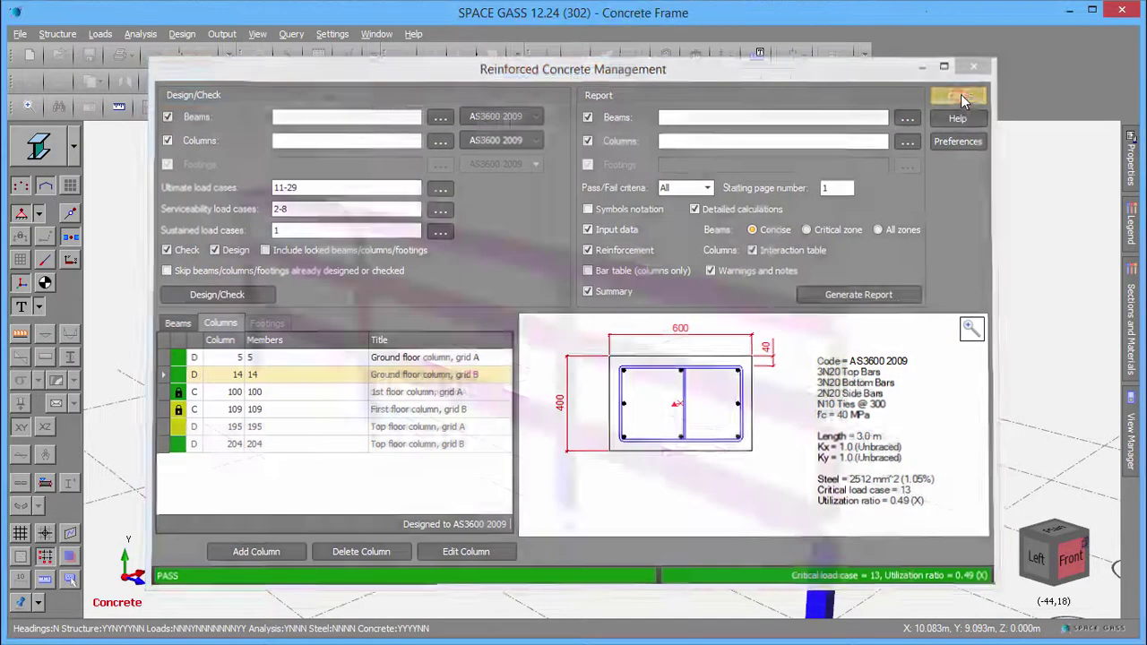